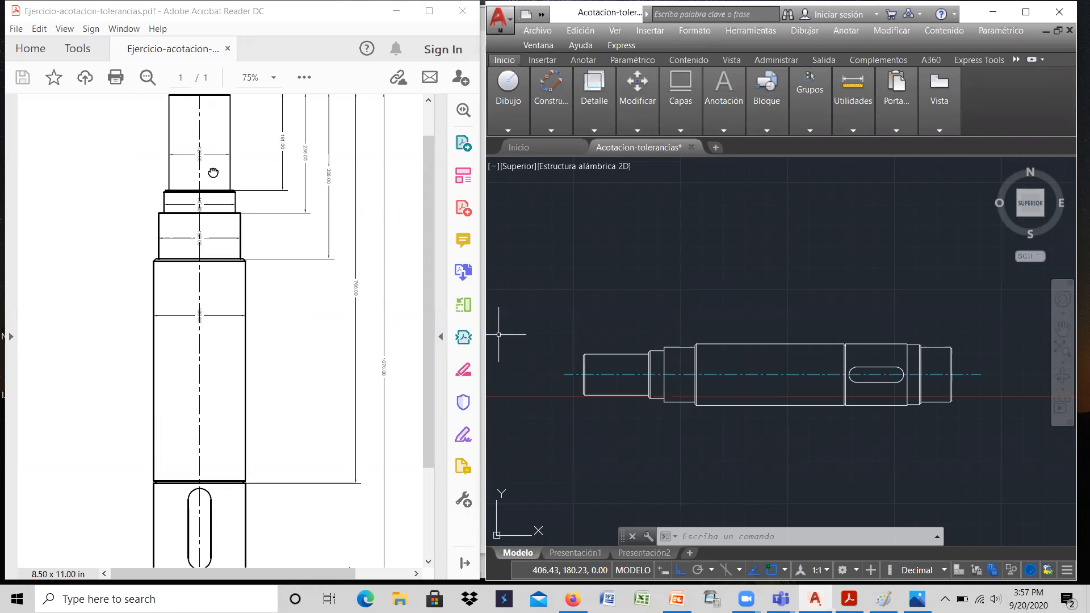
# Examine the dimensions of the whole shaft in the Ejercicio-acotacion-tolerancias.pdf reference drawing.
pyautogui.scroll(2, 275, 199)
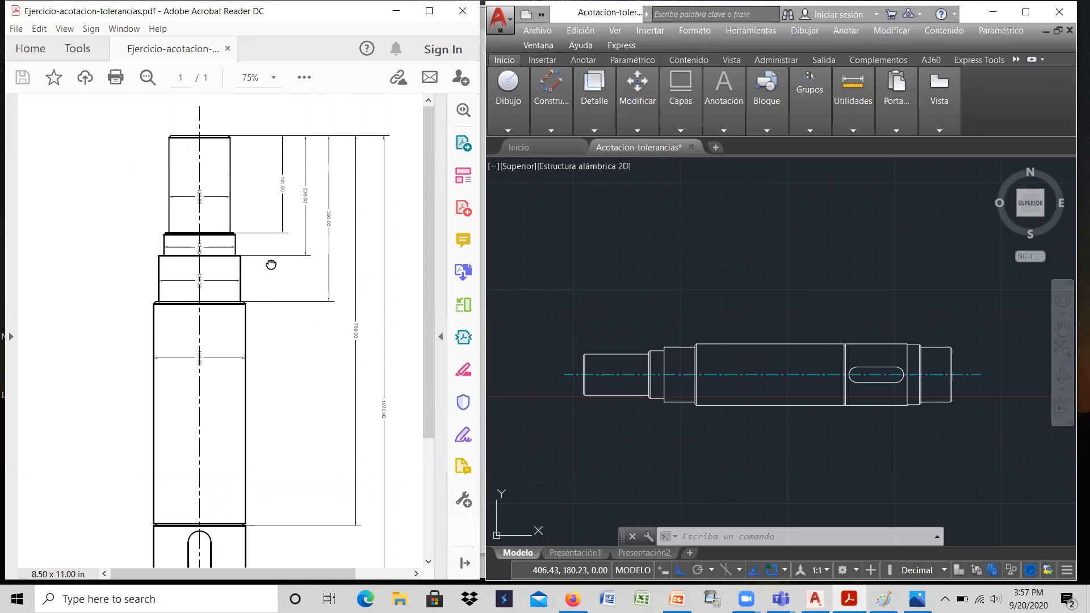
pyautogui.scroll(-1, 287, 193)
pyautogui.scroll(-4, 259, 322)
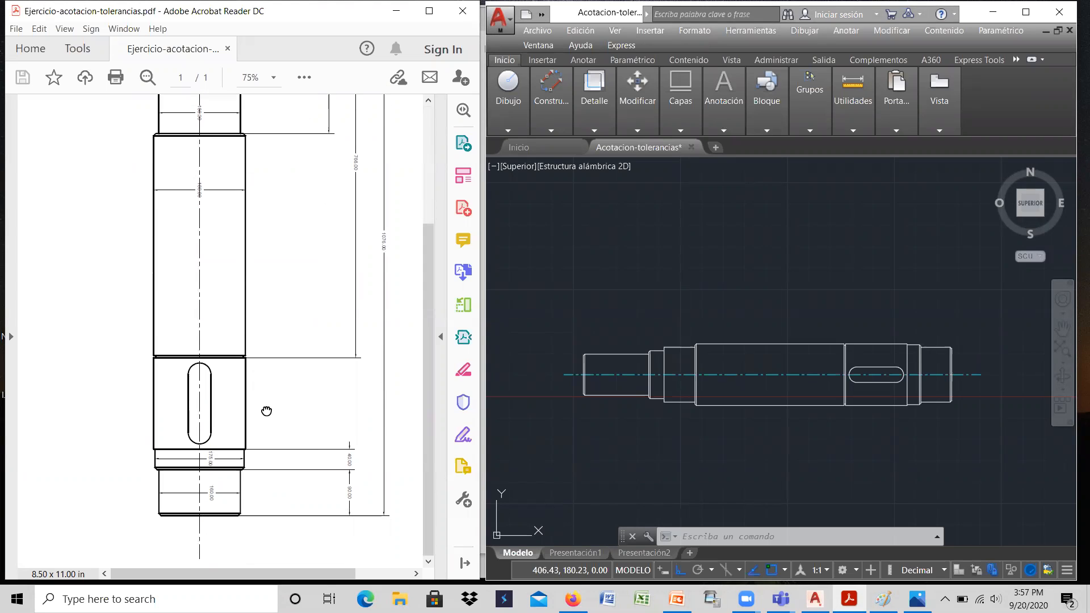
pyautogui.moveTo(283, 346); pyautogui.dragTo(264, 486)
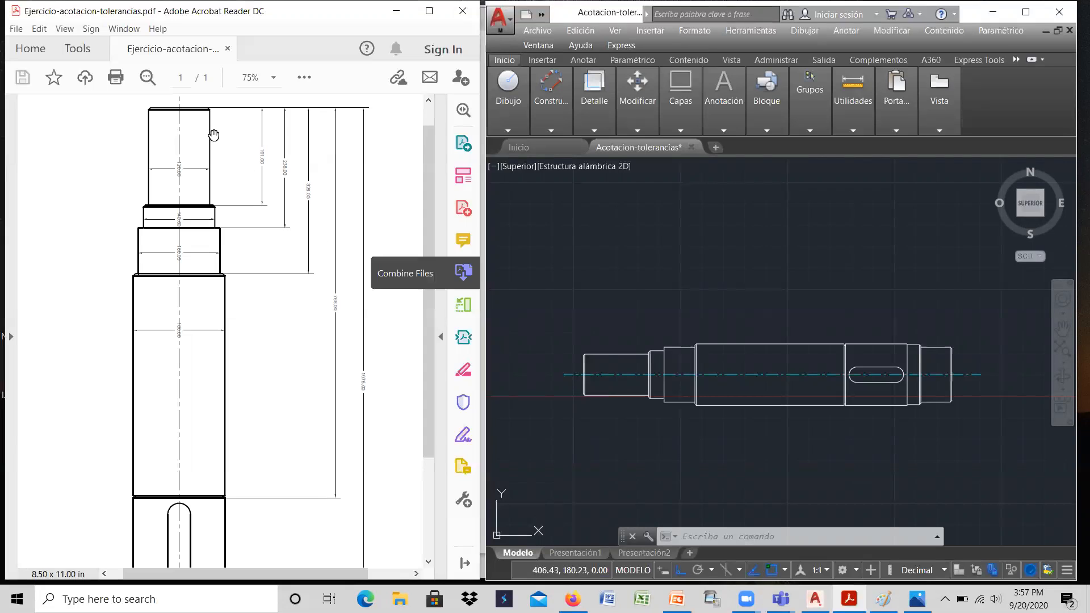
pyautogui.moveTo(217, 141); pyautogui.dragTo(215, 169)
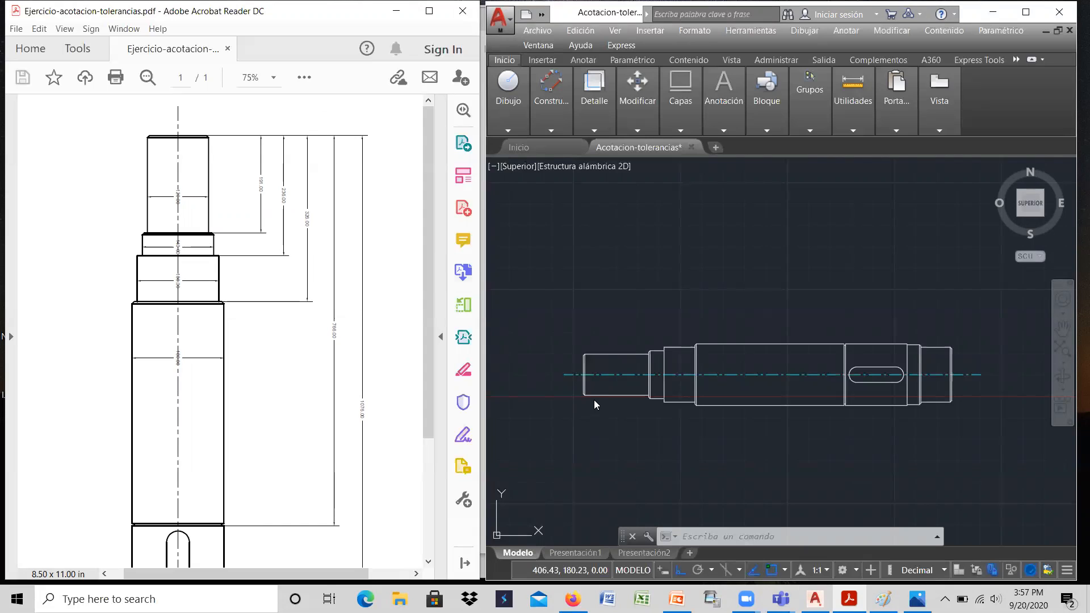
# Switch to the AutoCAD drawing and inspect the shaft's end chamfers, stepped sections and keyway.
pyautogui.scroll(6, 584, 389)
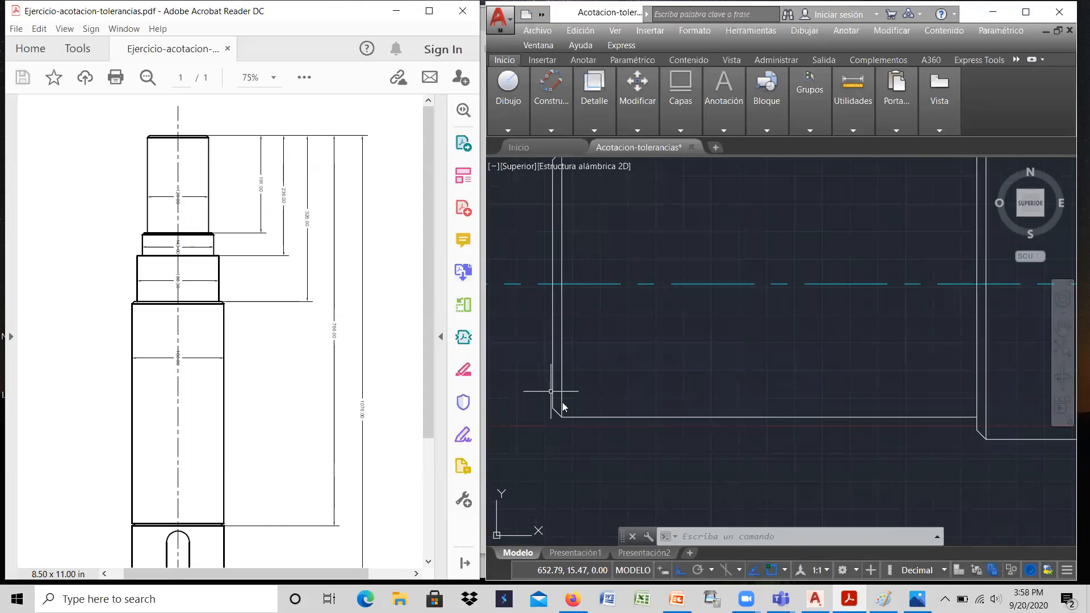
pyautogui.scroll(-2, 558, 380)
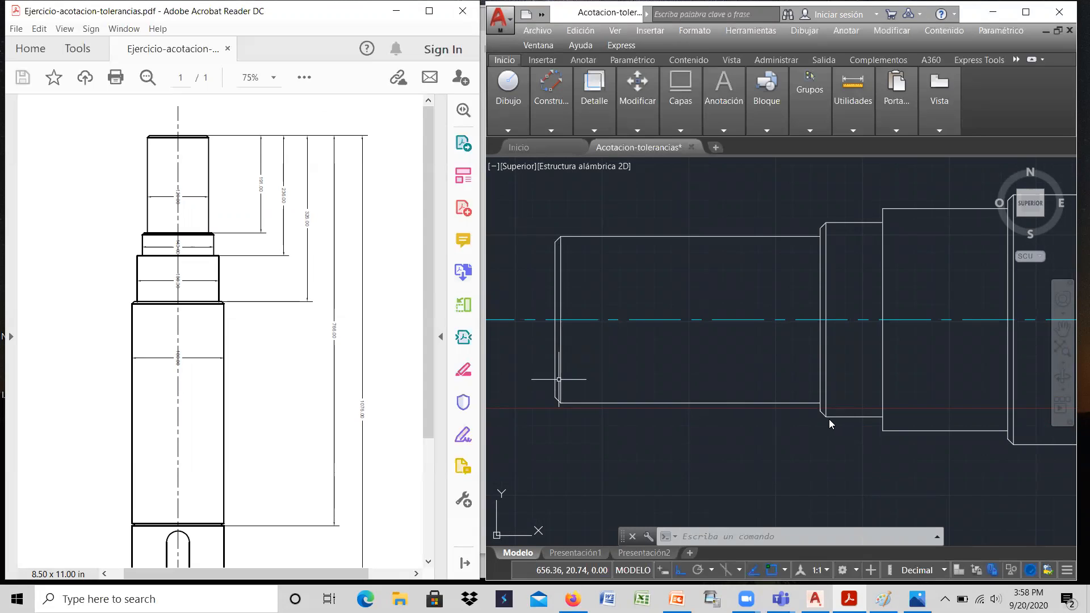
pyautogui.scroll(-4, 737, 416)
pyautogui.scroll(2, 718, 400)
pyautogui.scroll(-4, 854, 398)
pyautogui.scroll(2, 953, 386)
pyautogui.scroll(4, 953, 388)
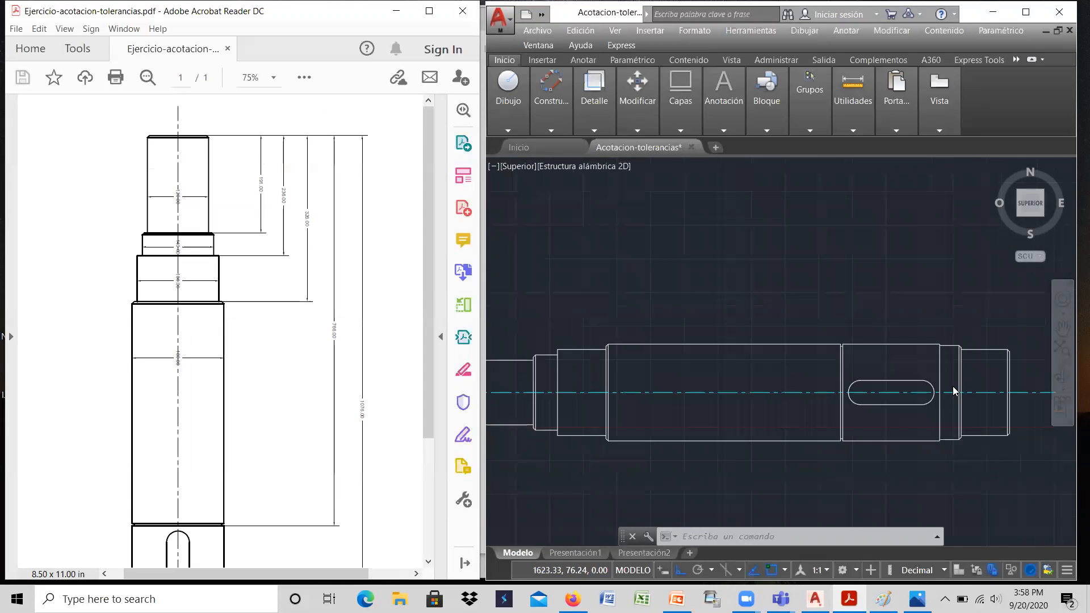
pyautogui.scroll(-2, 949, 393)
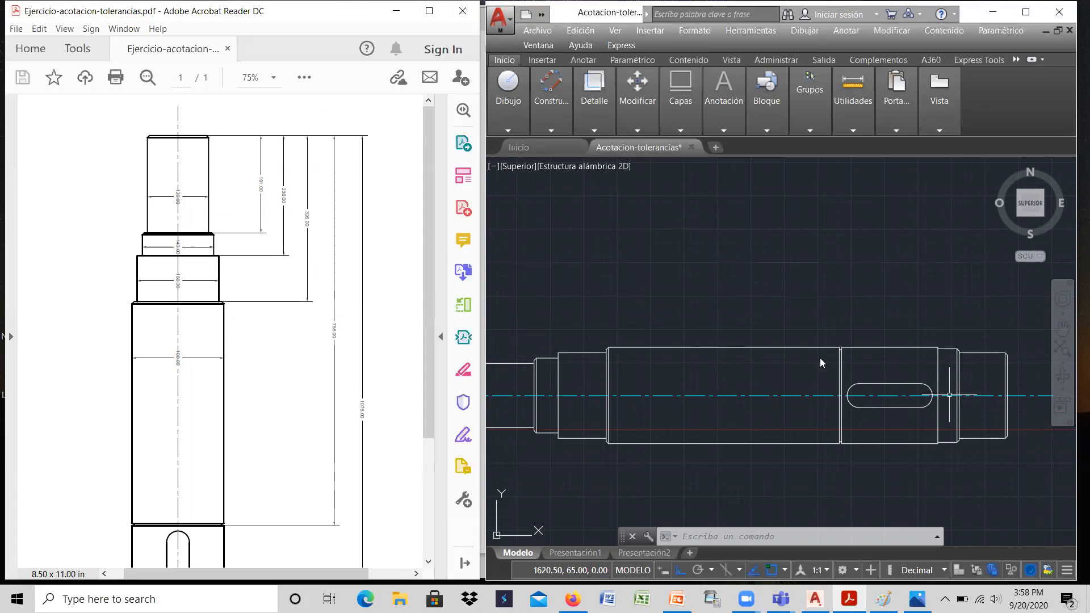
pyautogui.scroll(-3, 742, 374)
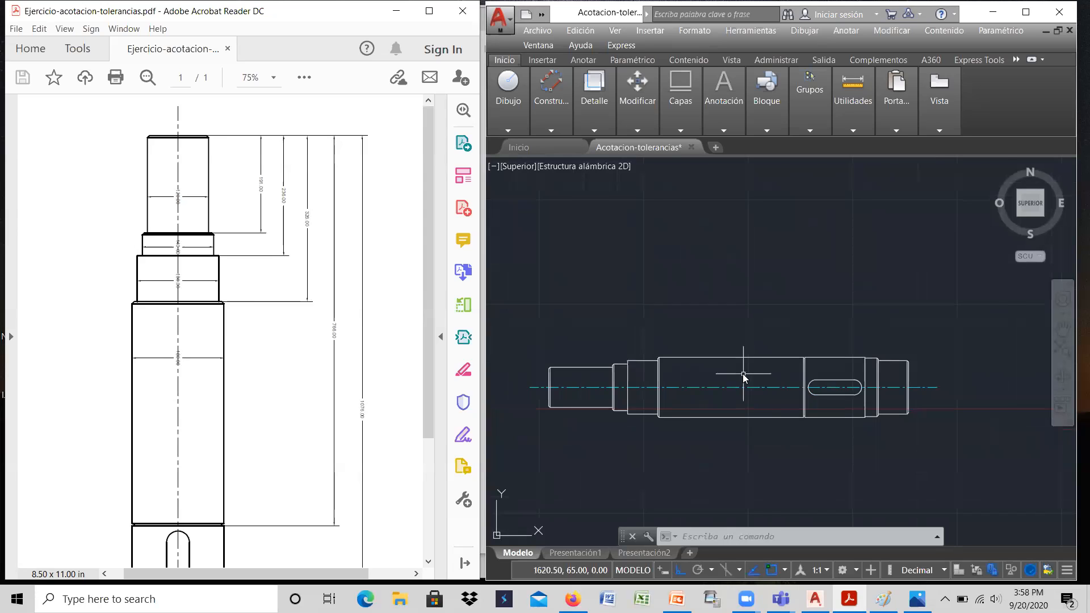
# Place a vertical power dimension between the upper and lower edges of the shaft's leftmost section, keeping the dimension line inside it.
pyautogui.scroll(5, 653, 379)
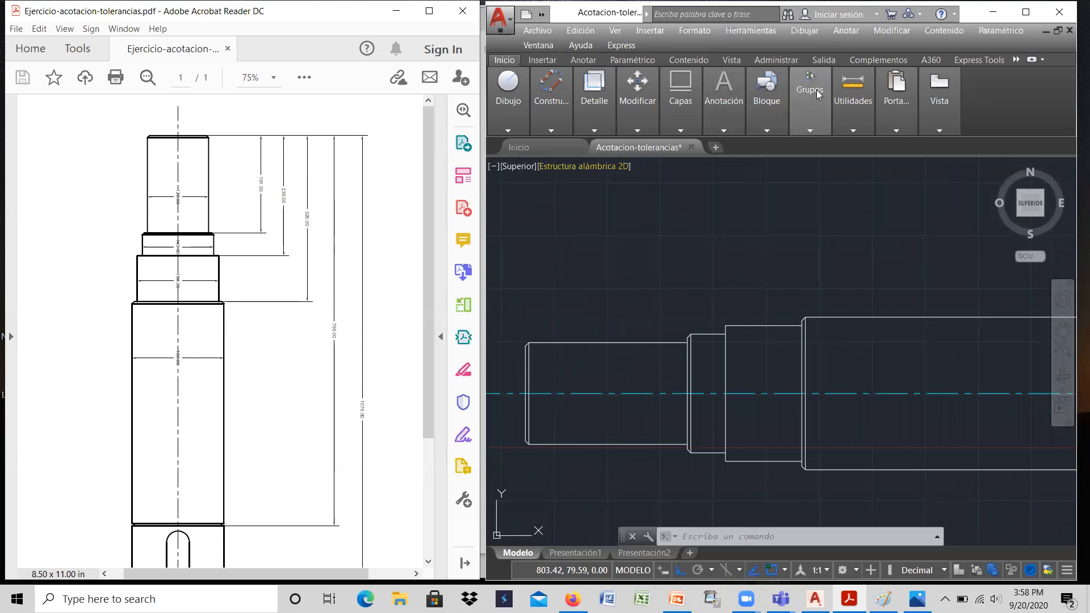
pyautogui.click(720, 98)
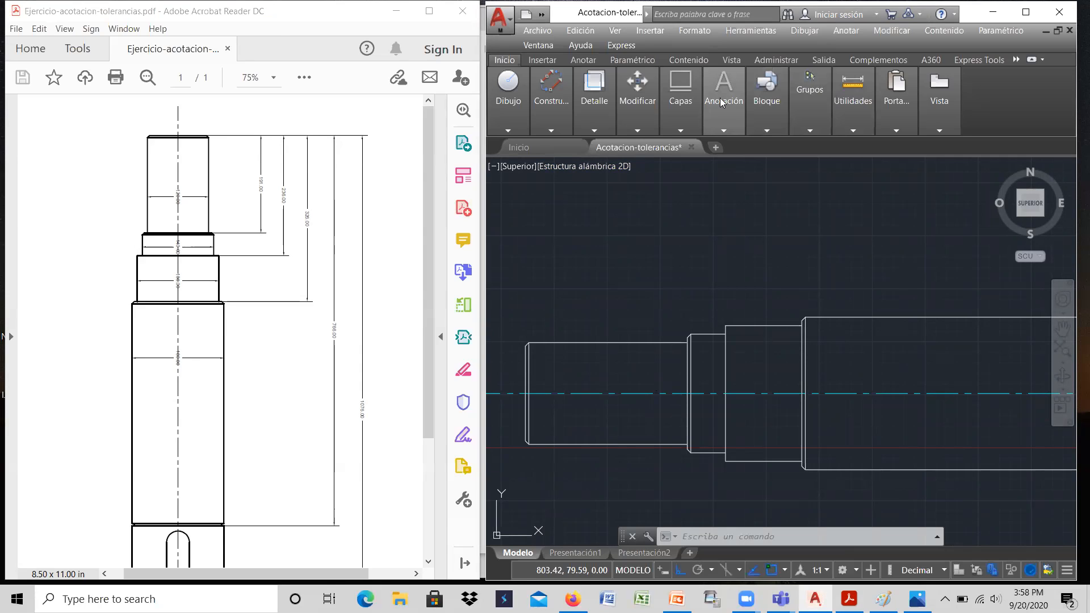
pyautogui.click(719, 98)
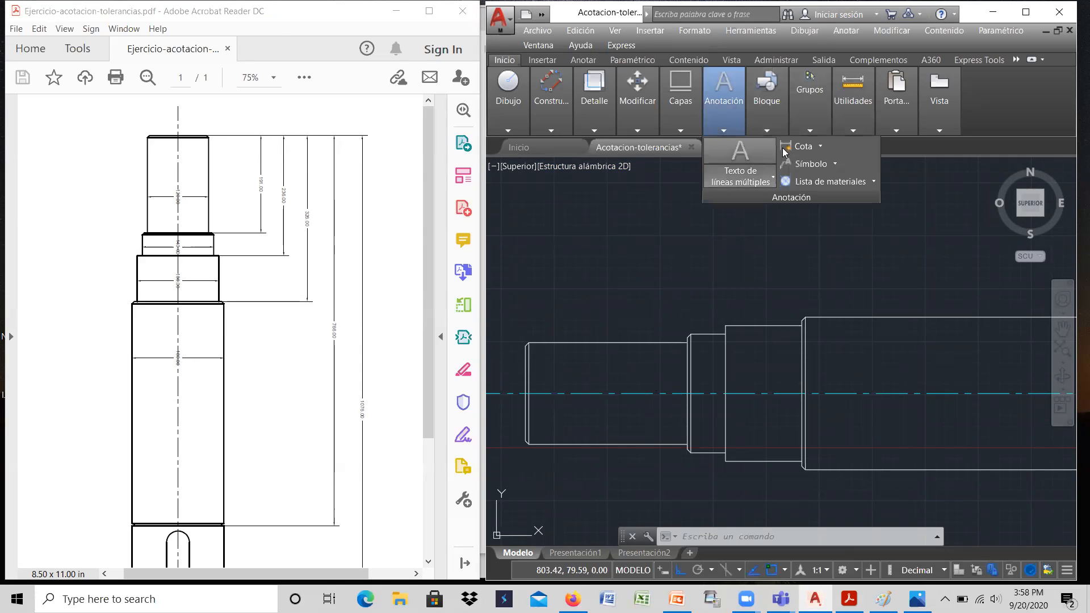
pyautogui.click(820, 145)
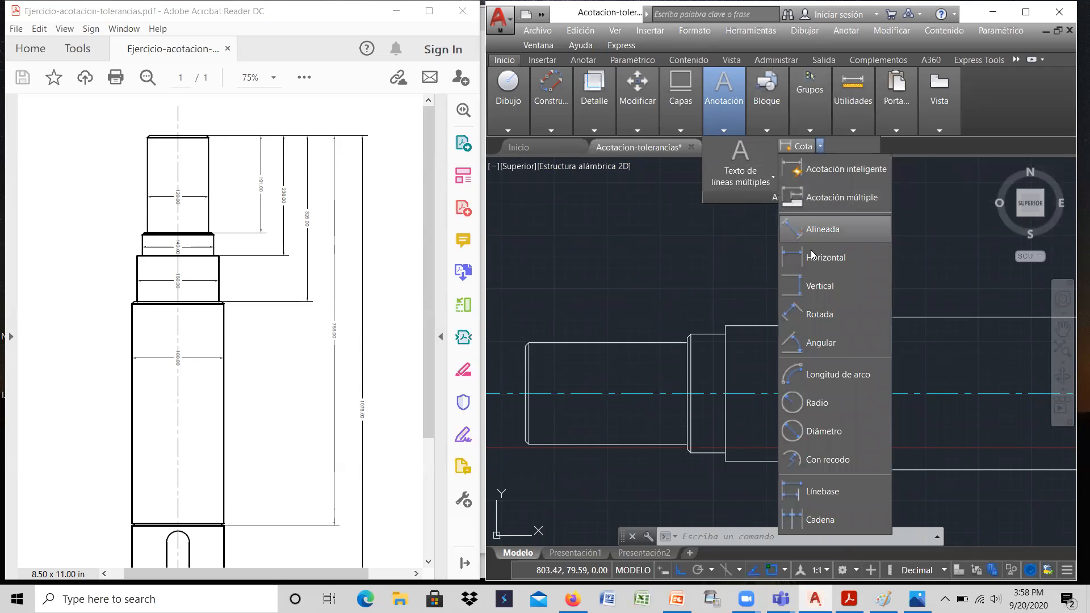
pyautogui.click(808, 288)
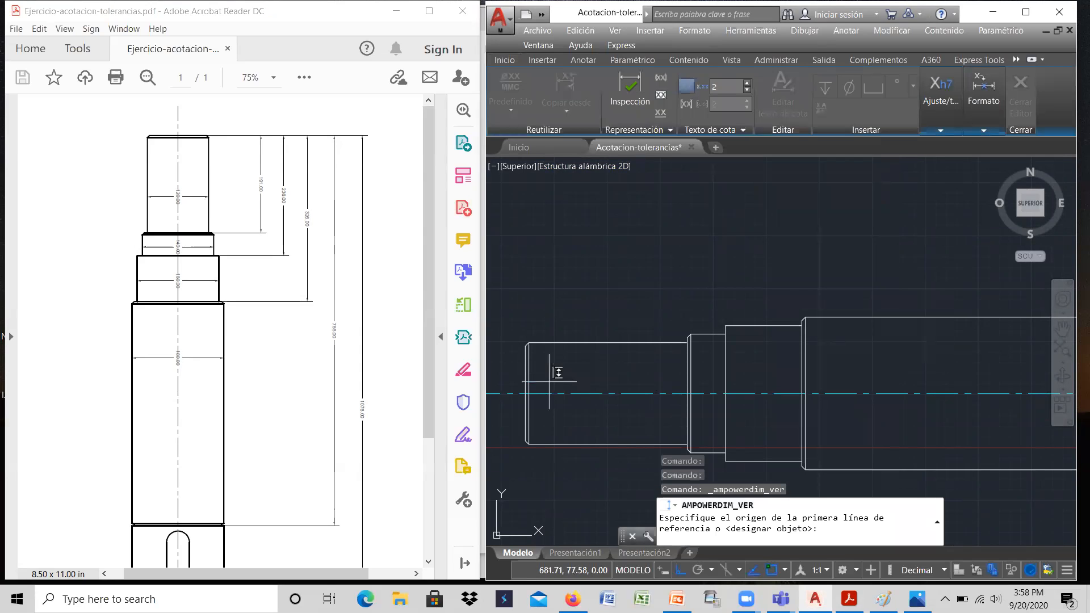
pyautogui.click(607, 343)
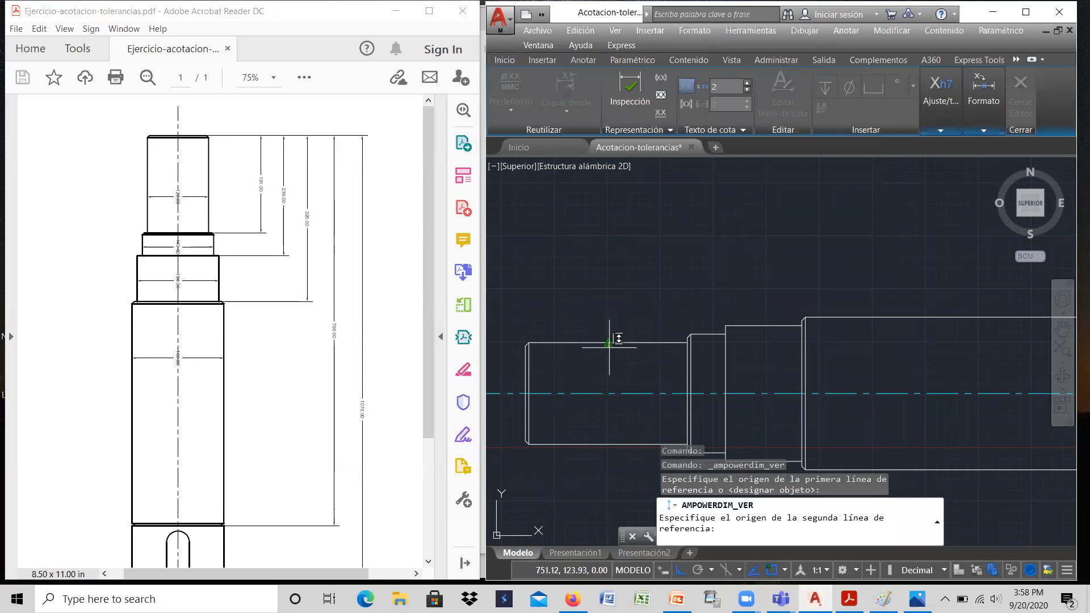
pyautogui.click(613, 443)
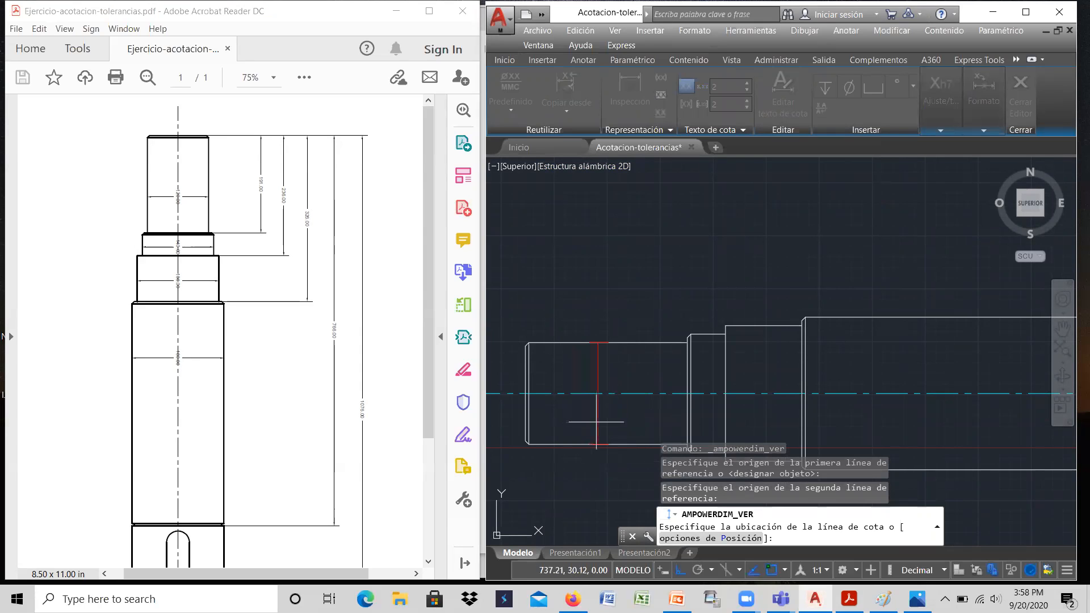
pyautogui.click(596, 421)
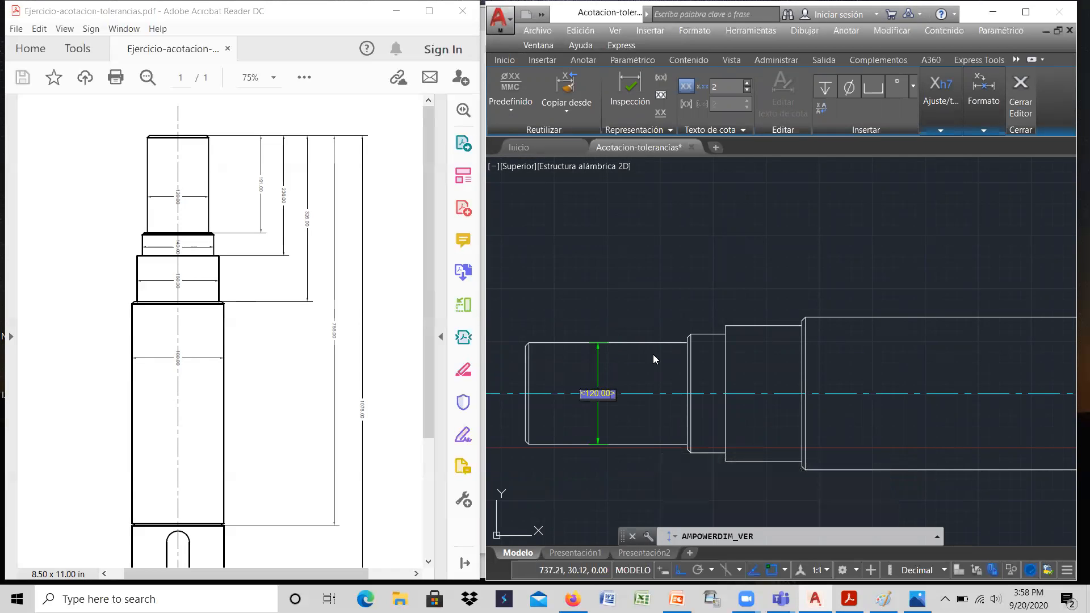
# Add a diameter symbol before the value of the leftmost section's vertical dimension and finish dimensioning.
pyautogui.click(849, 88)
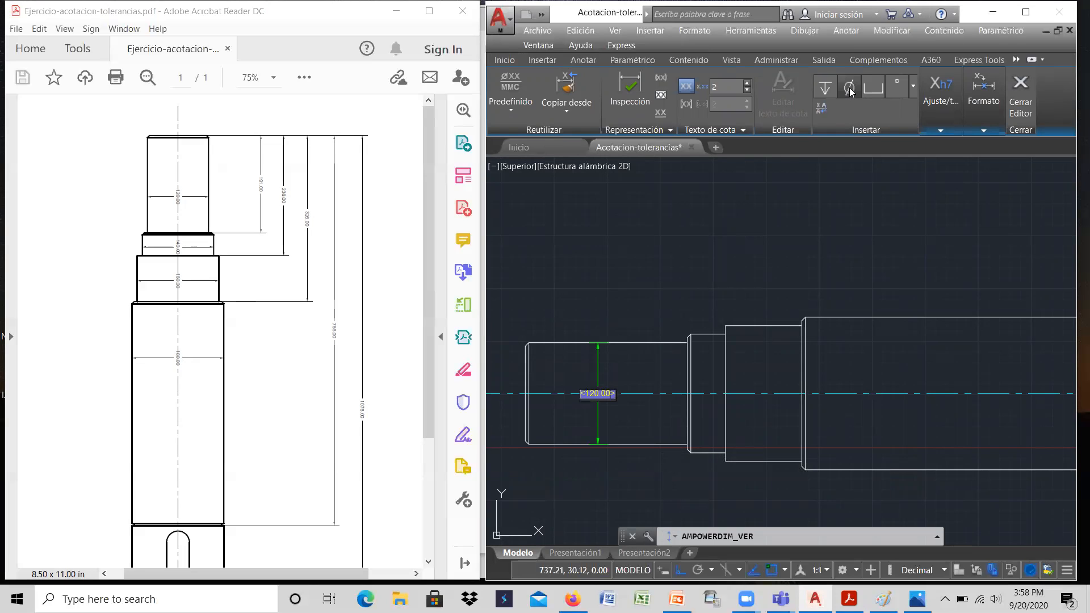
pyautogui.click(623, 362)
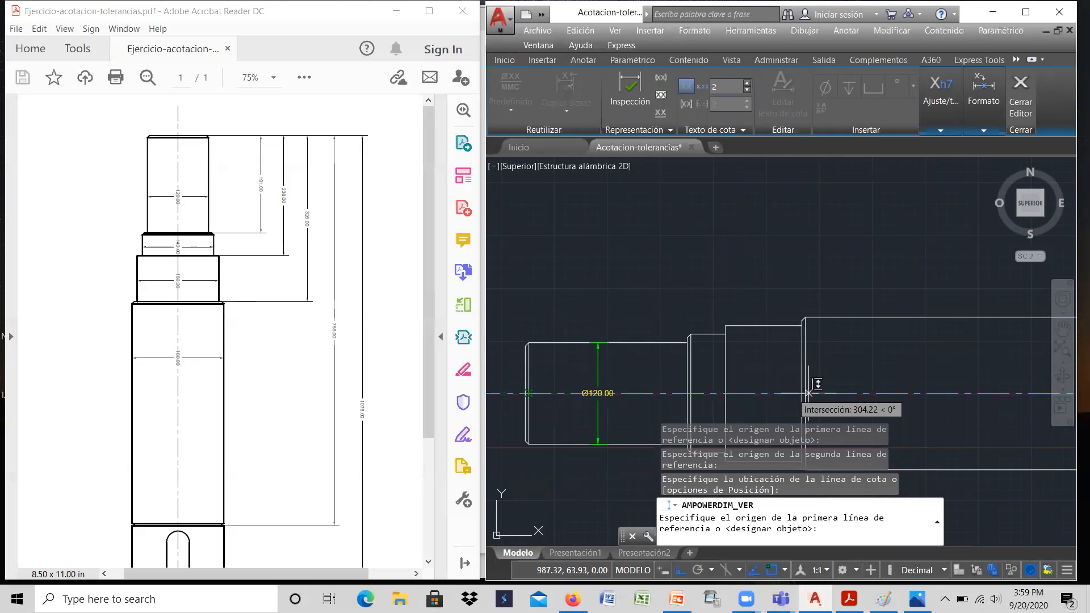
pyautogui.press('Return')
pyautogui.press('Escape')
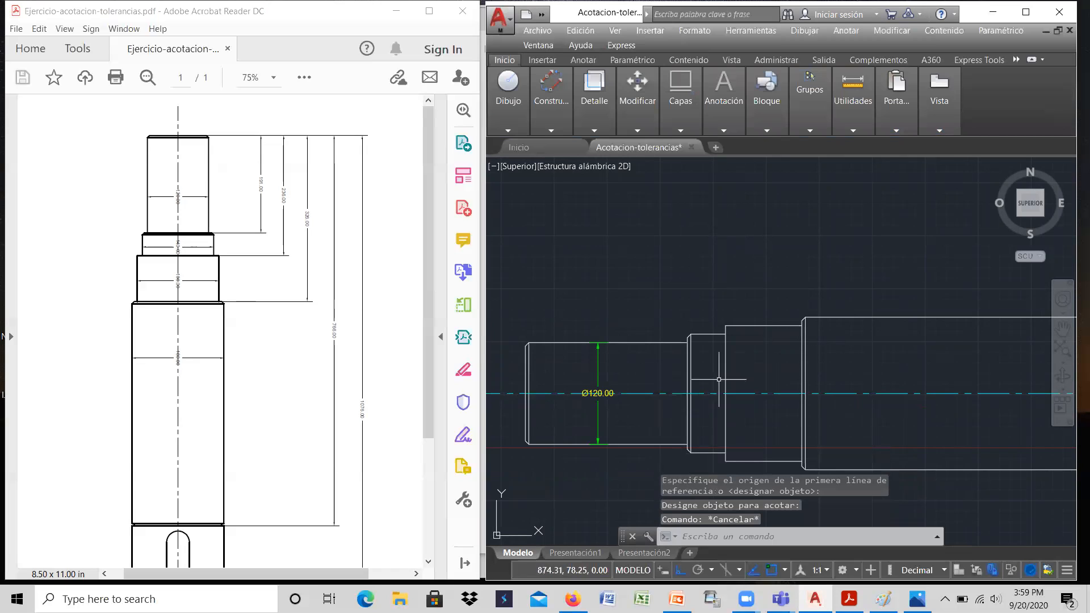
# Move the text of the leftmost section's diameter dimension off the centerline to below the shaft.
pyautogui.scroll(1, 764, 296)
pyautogui.scroll(-2, 767, 289)
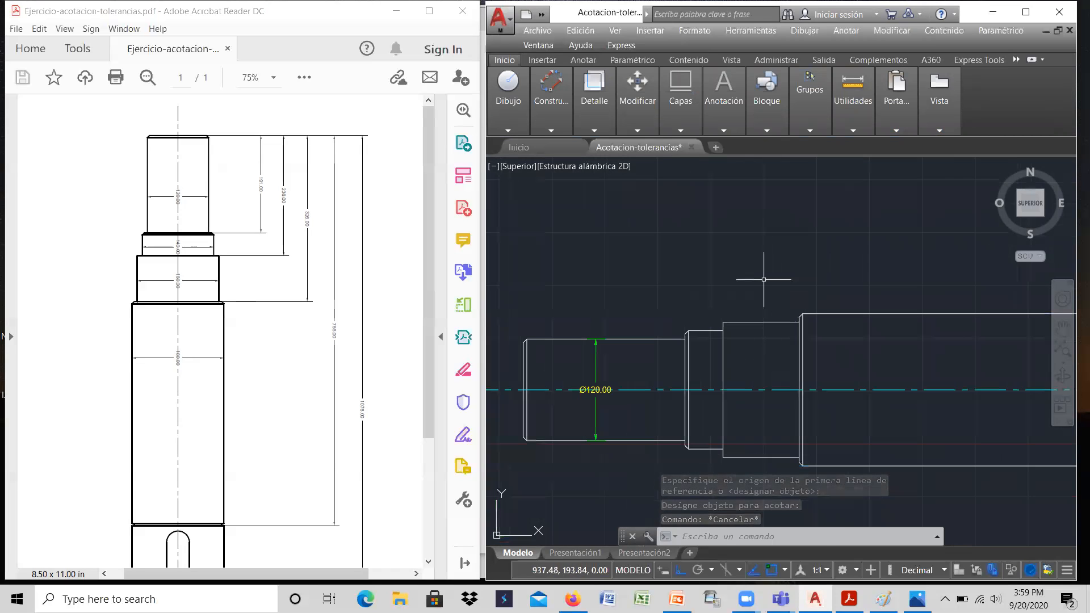
pyautogui.scroll(-1, 767, 287)
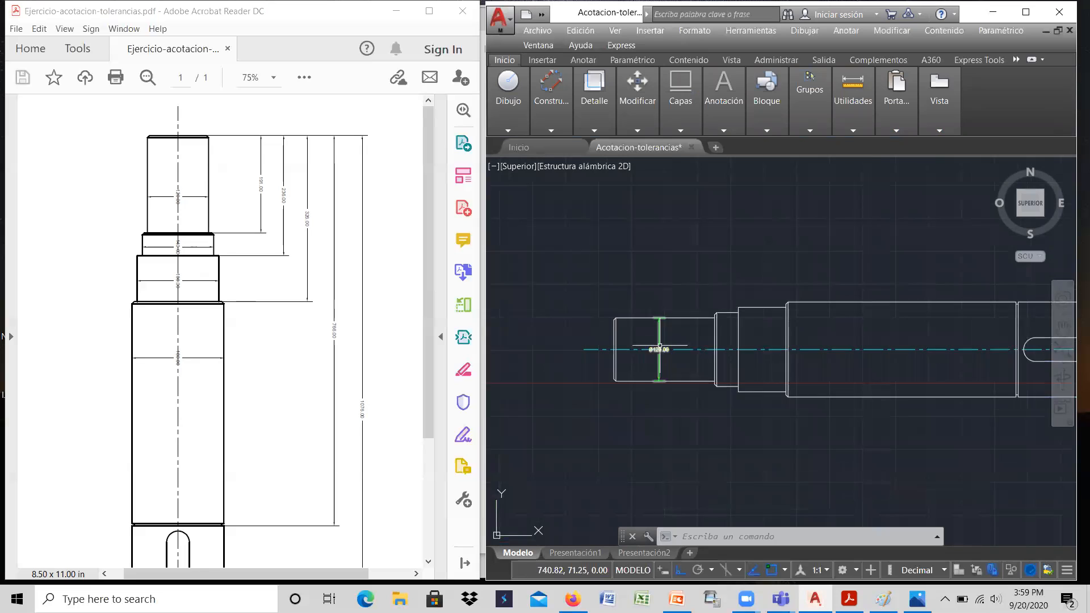
pyautogui.scroll(2, 661, 347)
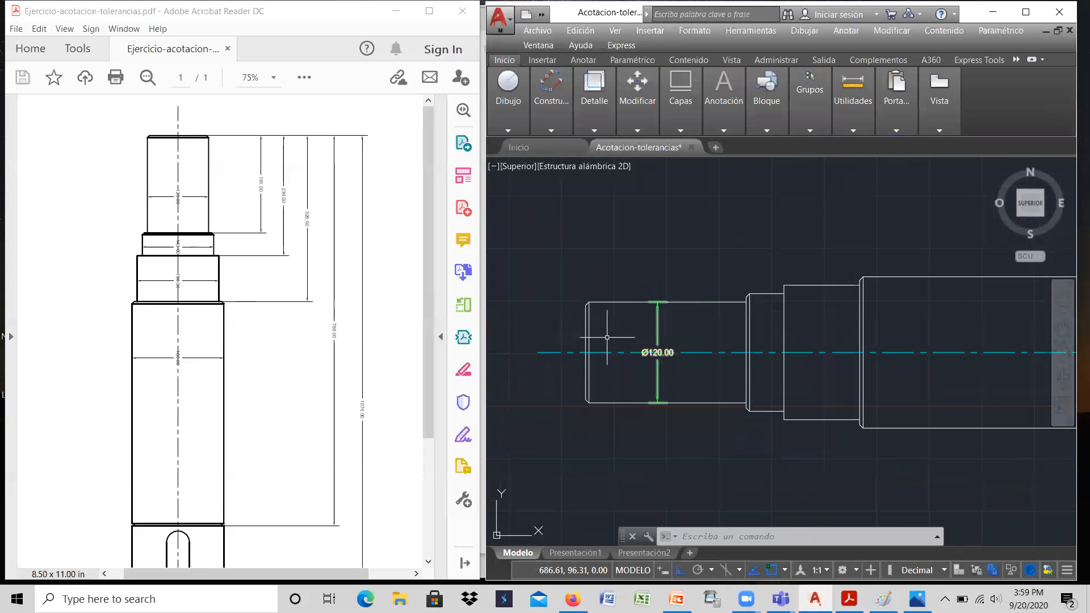
pyautogui.click(657, 338)
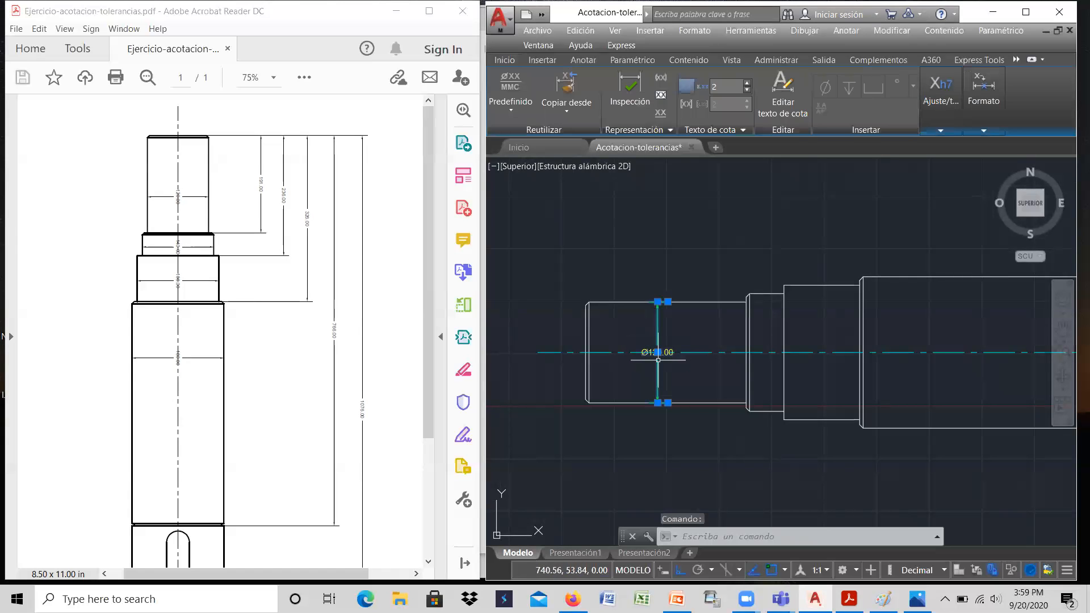
pyautogui.click(657, 352)
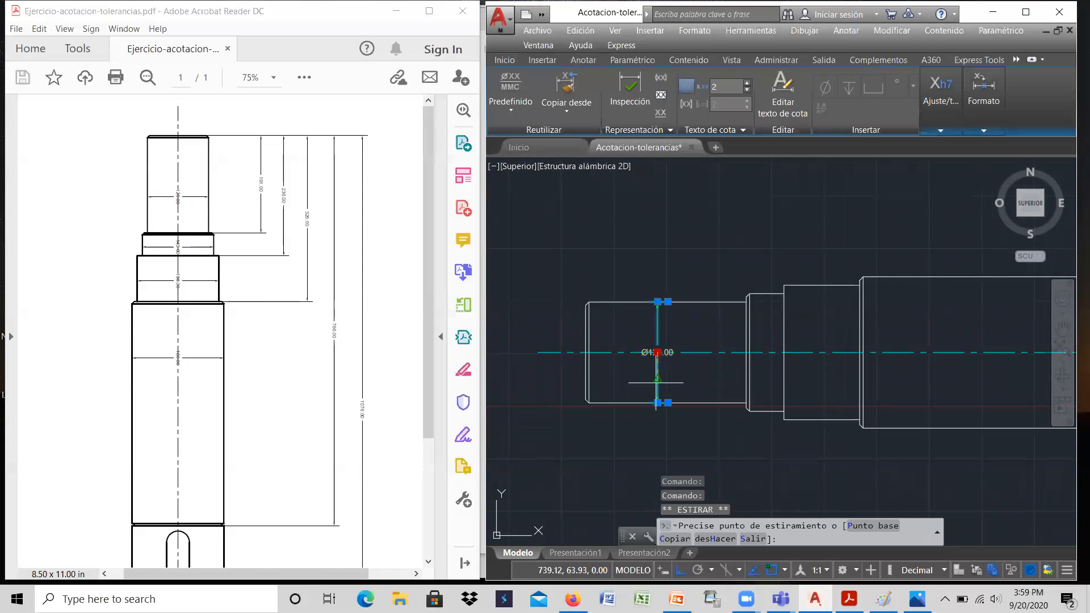
pyautogui.click(657, 451)
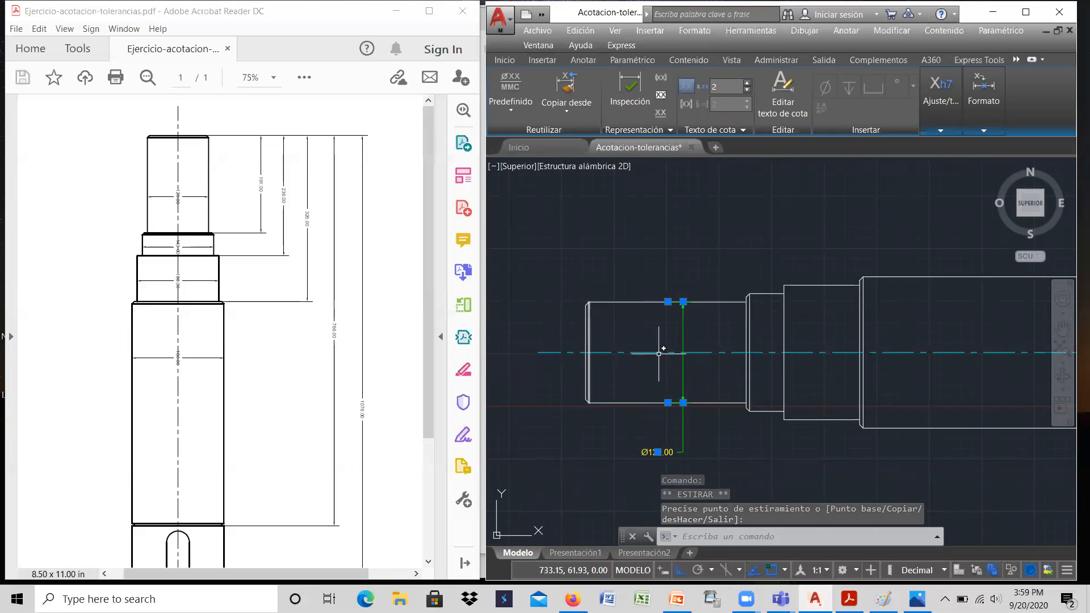
pyautogui.press('Escape')
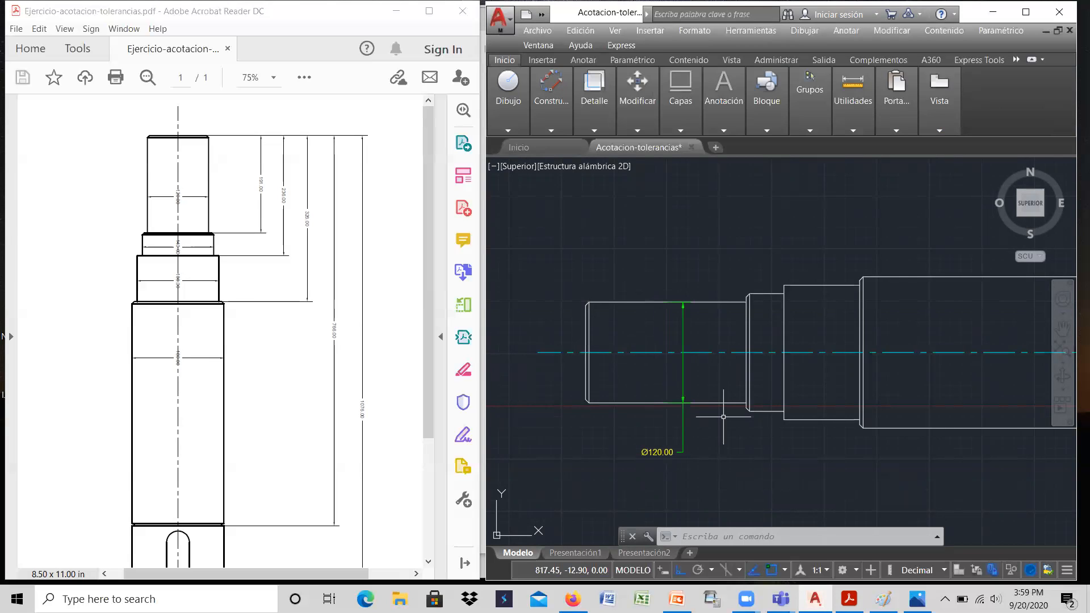
# Review the shaft from the keyway end back to the section carrying the diameter dimension.
pyautogui.scroll(-4, 649, 364)
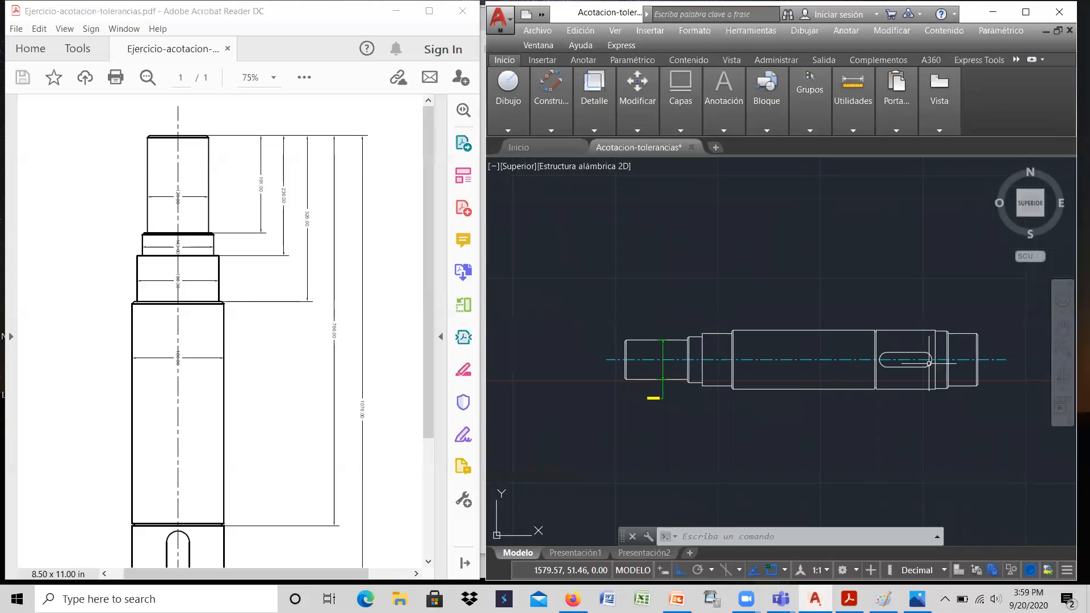
pyautogui.scroll(2, 929, 363)
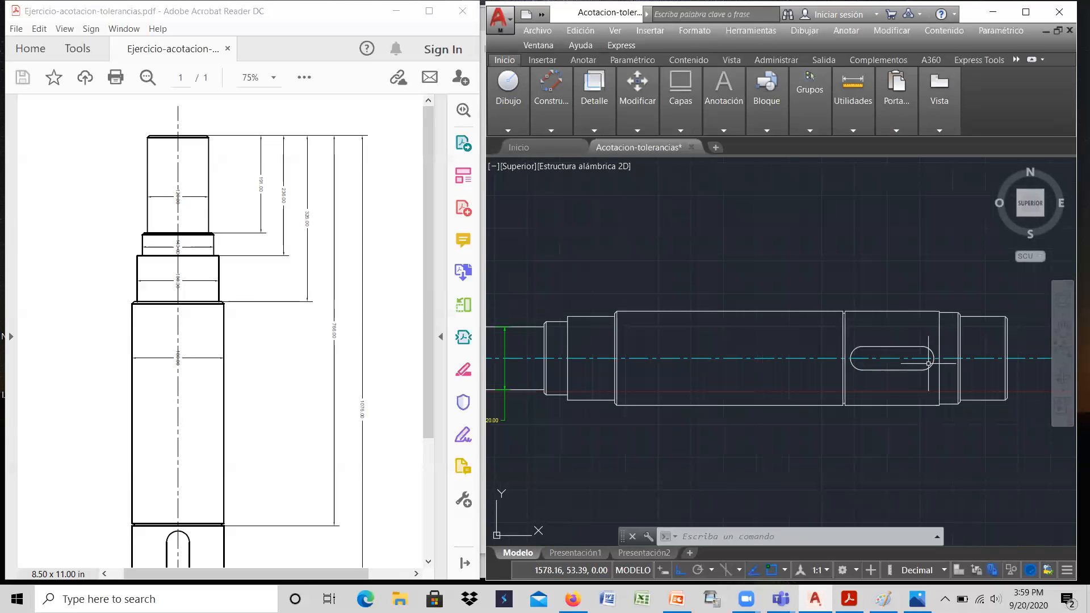
pyautogui.scroll(-1, 789, 378)
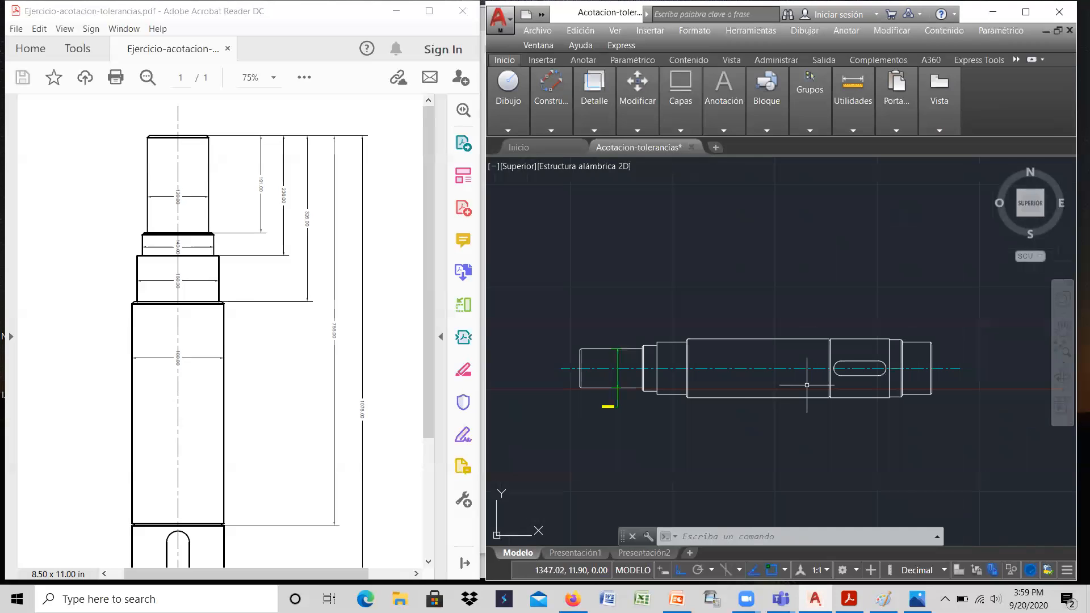
pyautogui.scroll(1, 737, 370)
pyautogui.scroll(-3, 732, 363)
pyautogui.scroll(2, 736, 369)
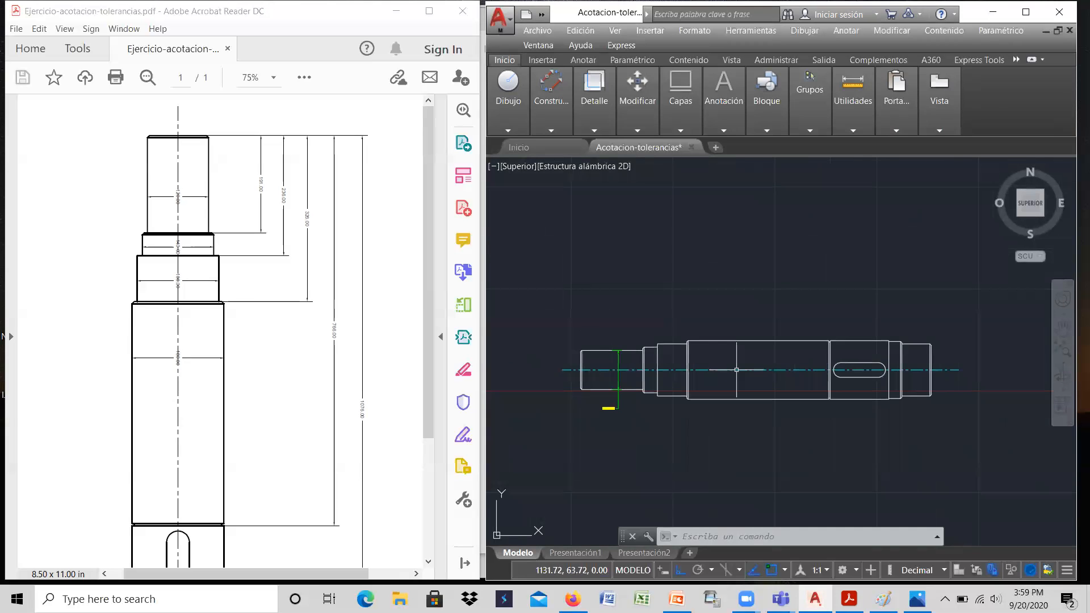
pyautogui.scroll(4, 681, 366)
pyautogui.scroll(-2, 681, 366)
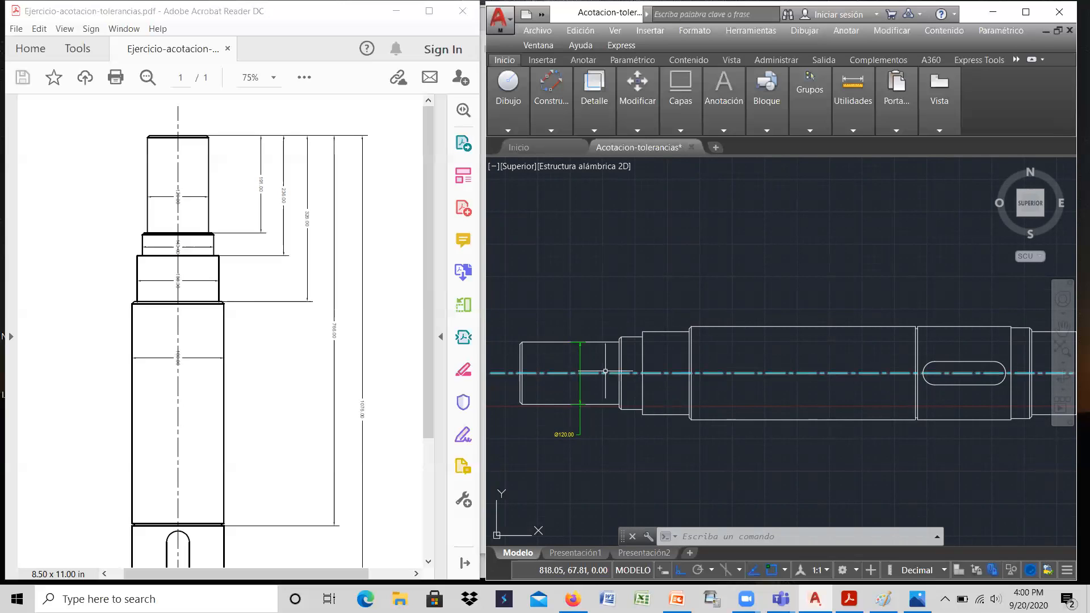
# View the gear reducer photo reductor-velocidad.jpg in Photos and compare it with the shaft and keyway in the AutoCAD drawing.
pyautogui.click(916, 598)
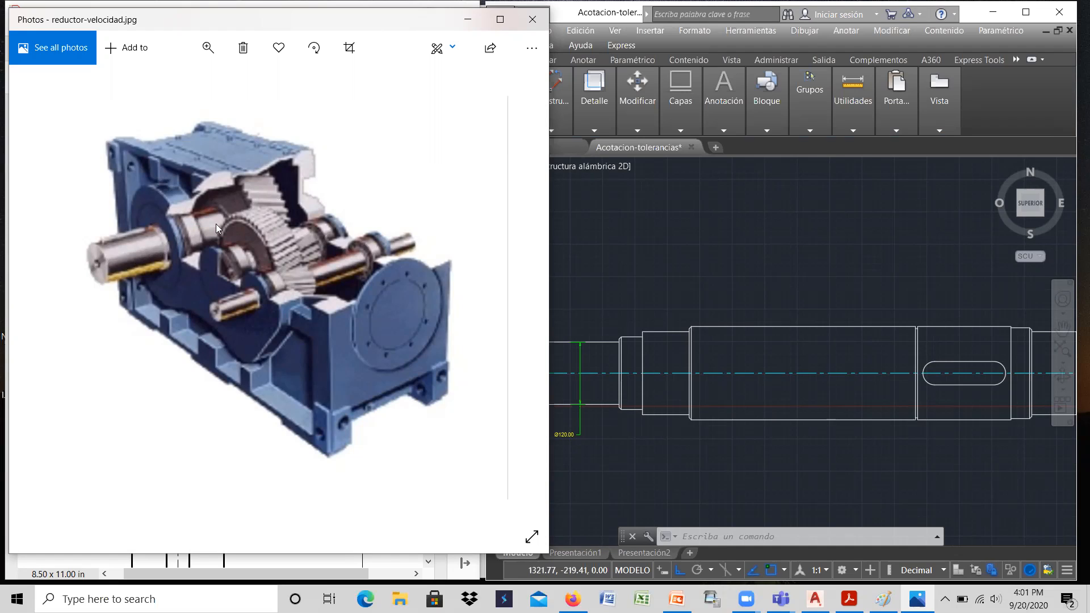
pyautogui.click(685, 277)
pyautogui.scroll(-2, 574, 303)
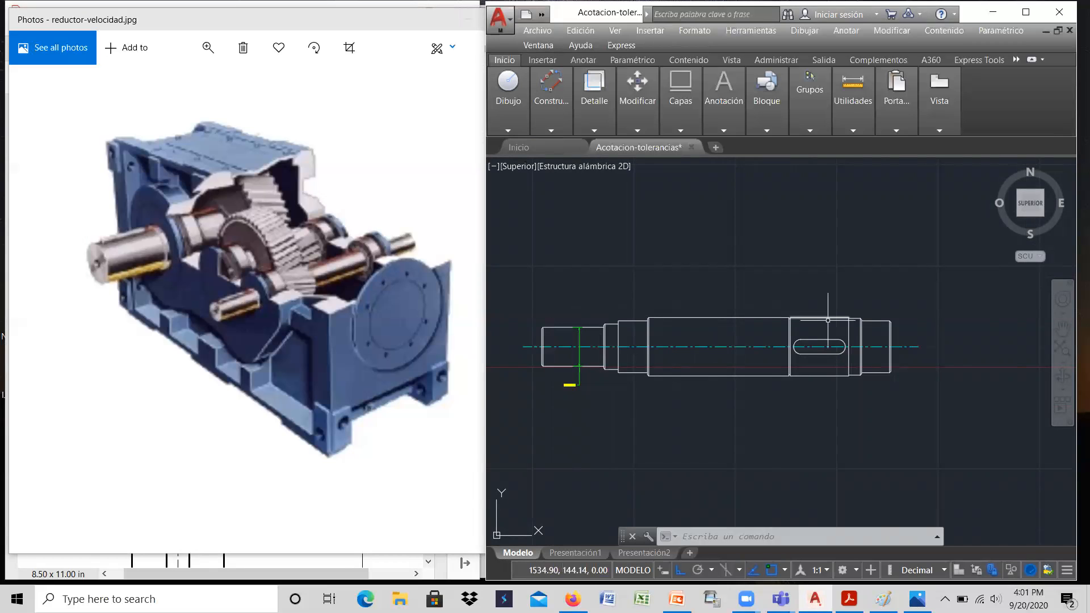
pyautogui.scroll(3, 685, 323)
pyautogui.scroll(-3, 653, 317)
pyautogui.scroll(2, 686, 323)
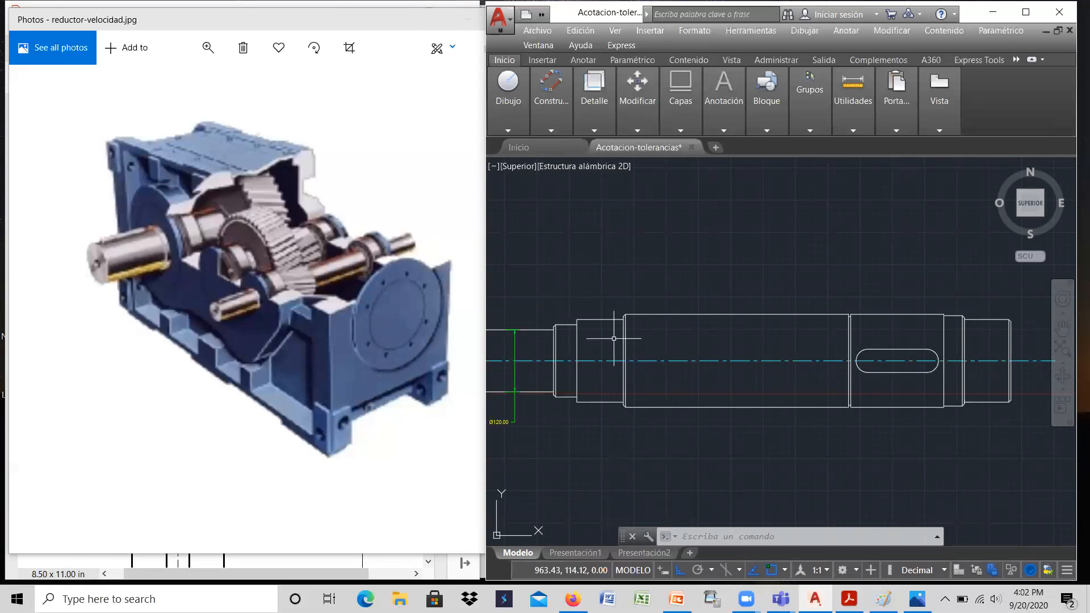
# Highlight edges of the third section from the left and of the rightmost shaft section to compare them, and clear the selection.
pyautogui.click(600, 402)
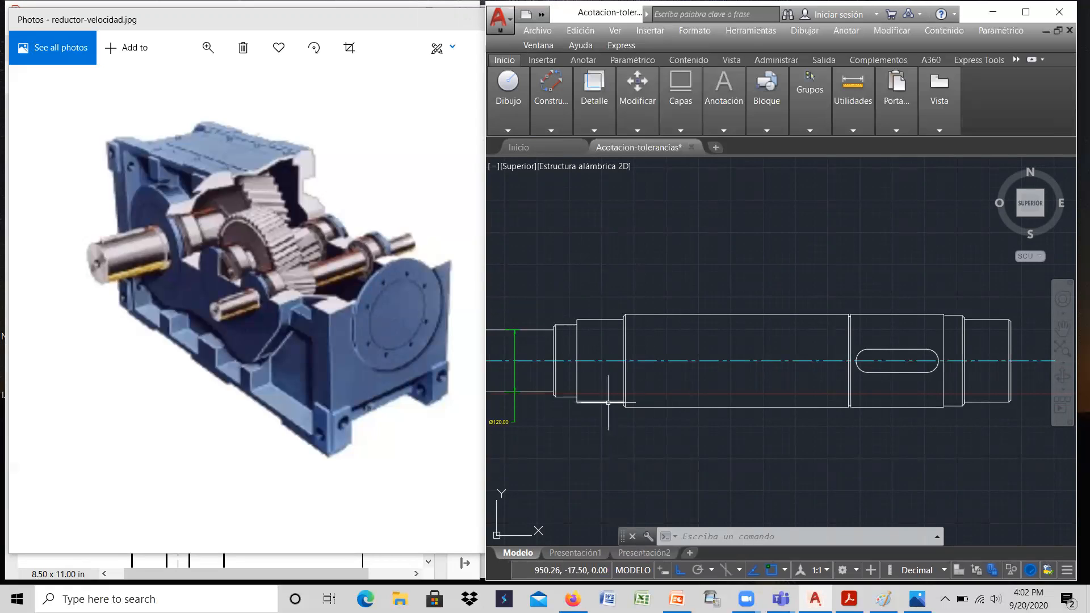
pyautogui.click(599, 319)
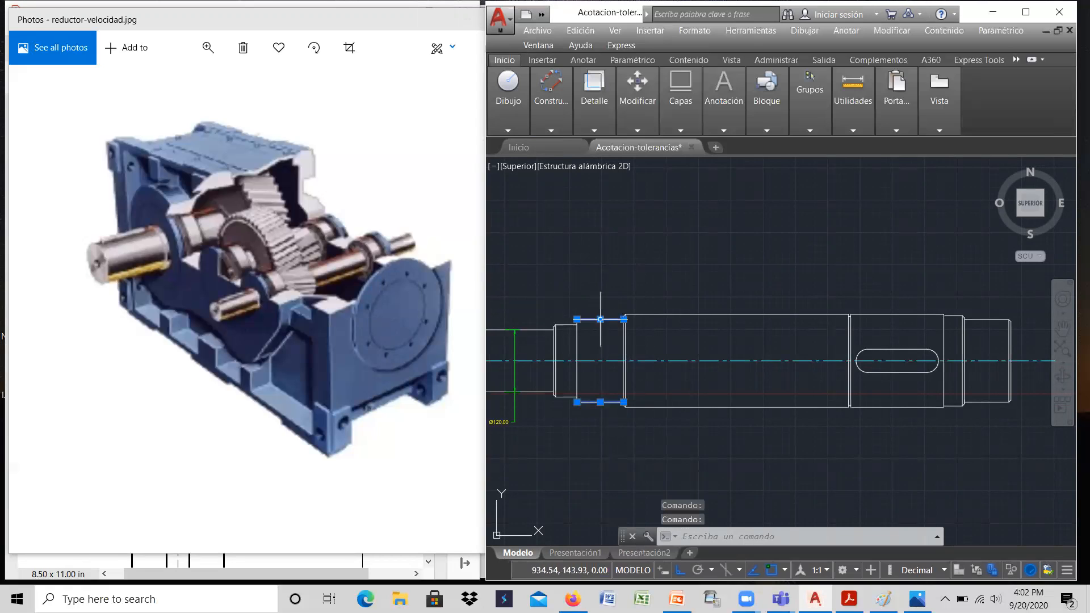
pyautogui.click(986, 319)
pyautogui.click(988, 401)
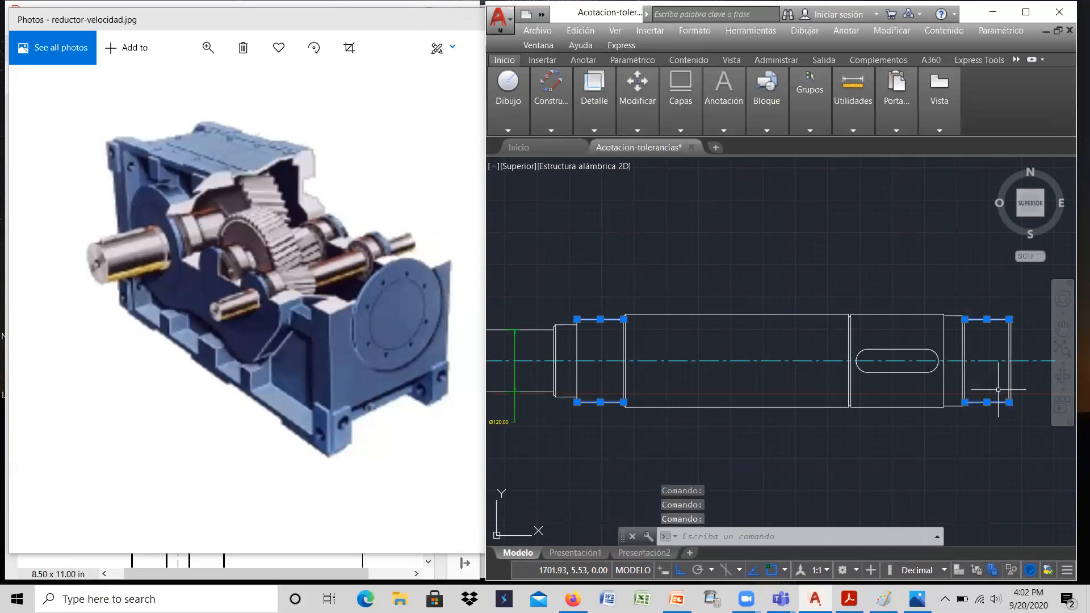
pyautogui.click(1009, 368)
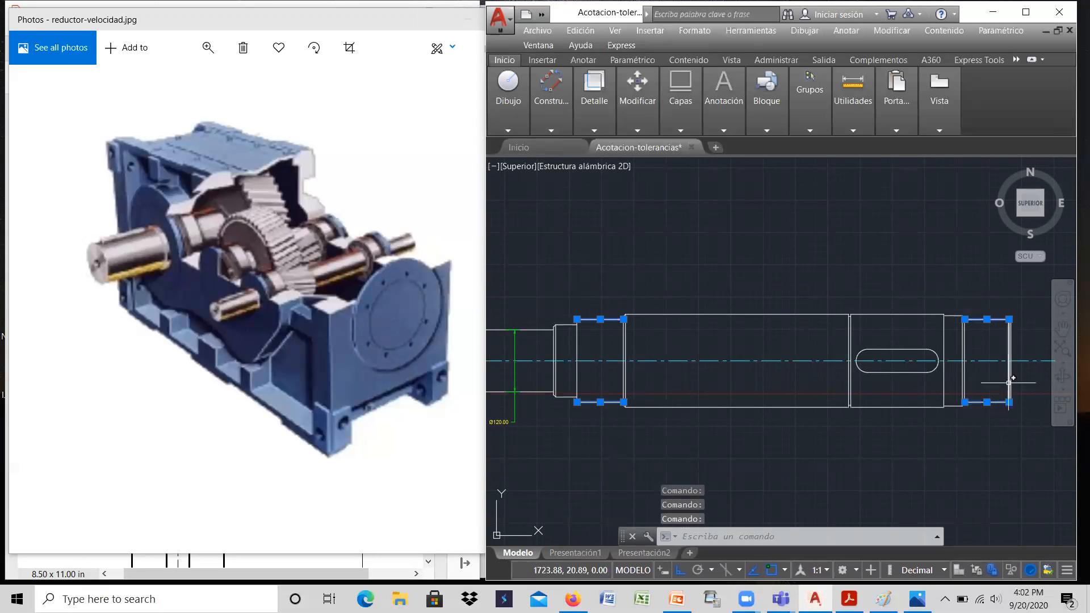
pyautogui.click(577, 372)
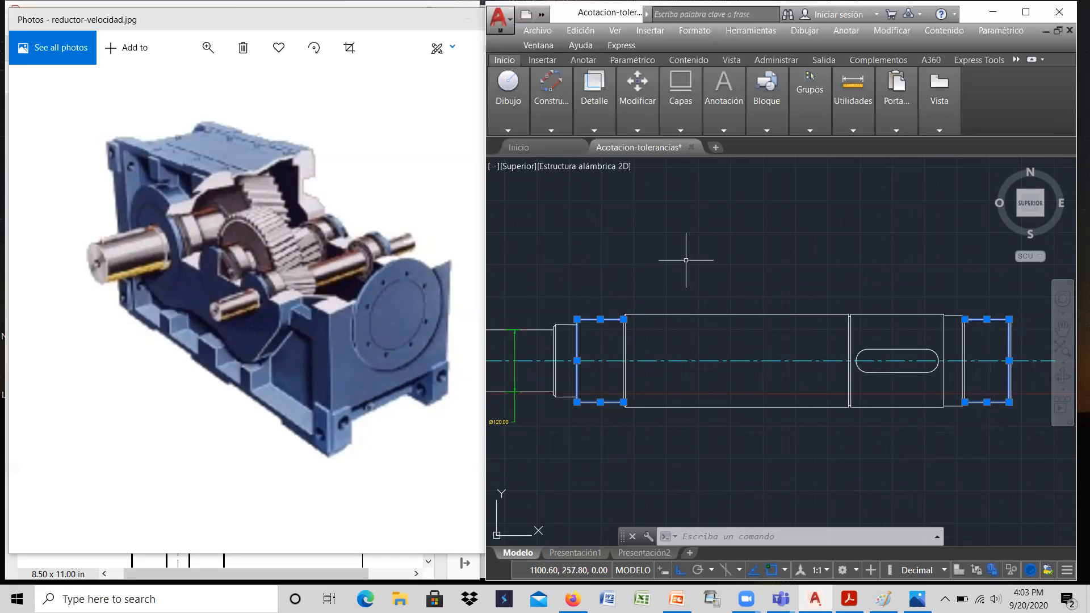
pyautogui.press('Escape')
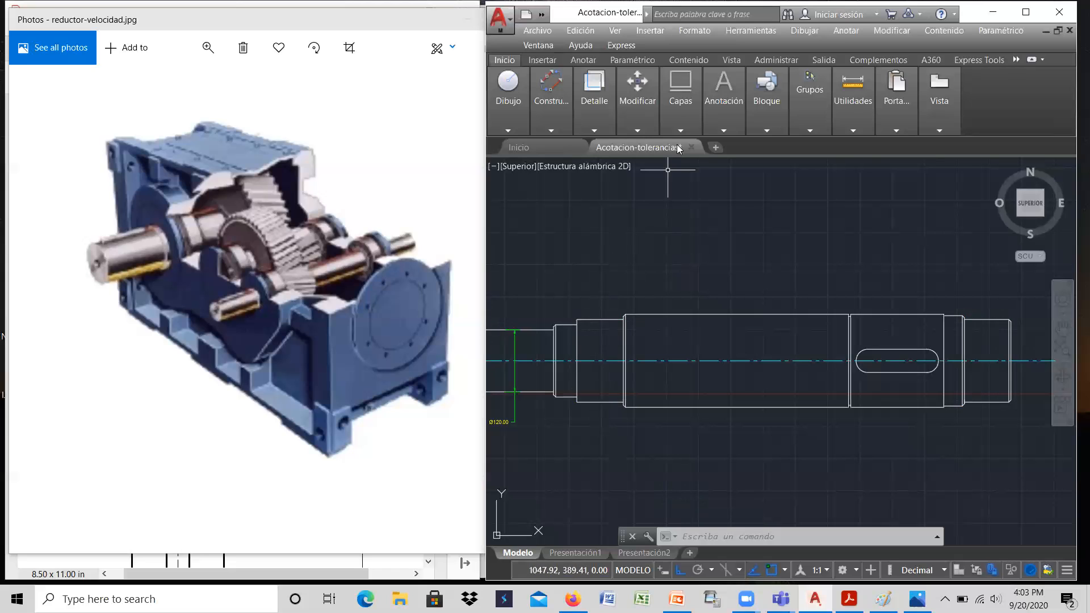
# Place a vertical dimension across the third shaft section from the left, between the midpoints of its upper and lower edges.
pyautogui.moveTo(725, 100)
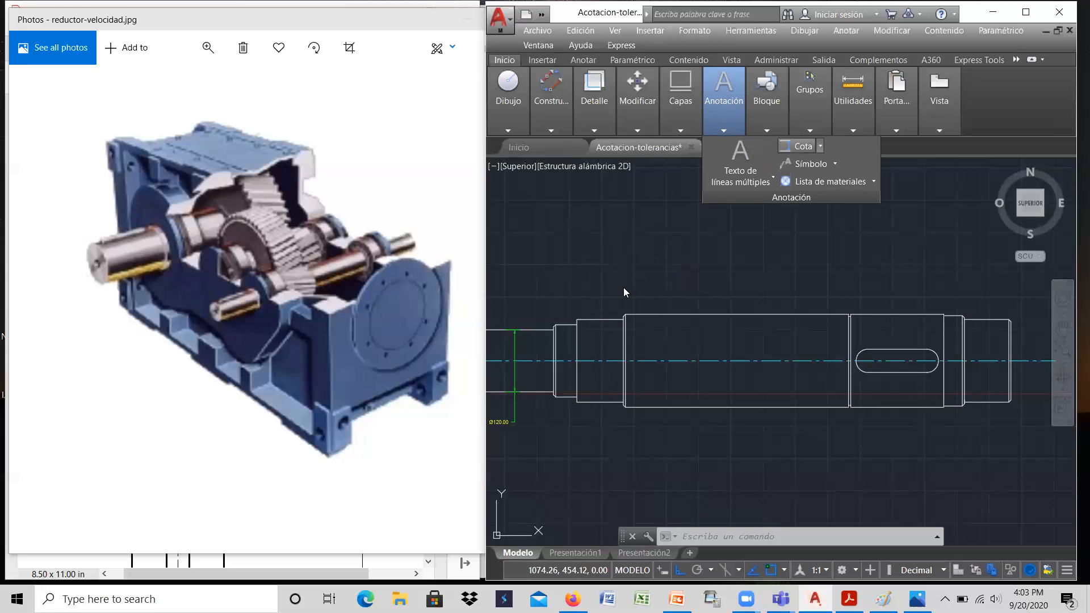
pyautogui.click(600, 320)
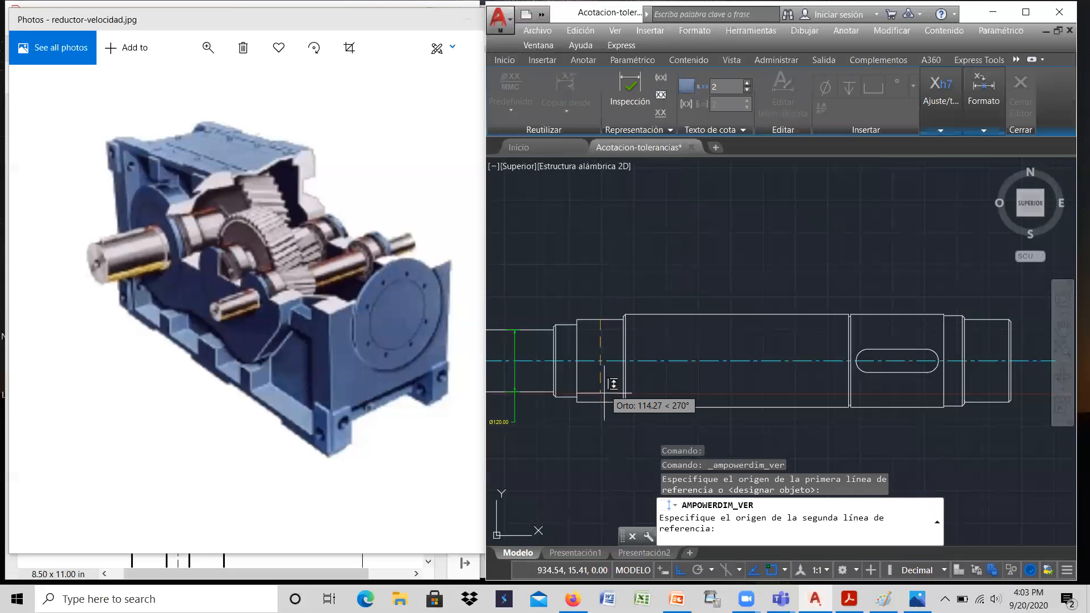
pyautogui.click(600, 403)
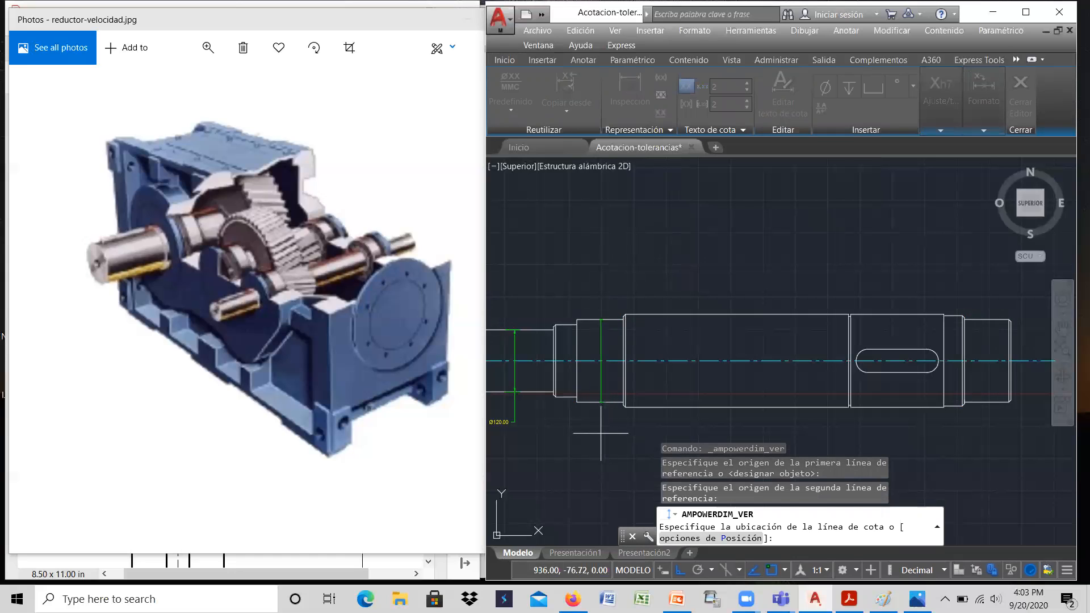
pyautogui.click(607, 433)
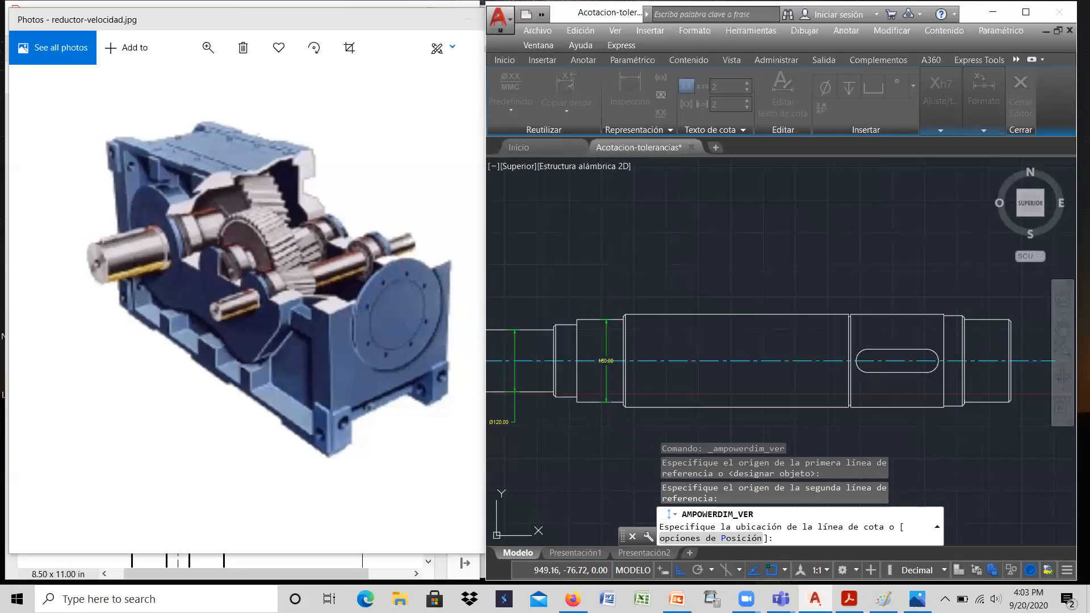
pyautogui.click(609, 423)
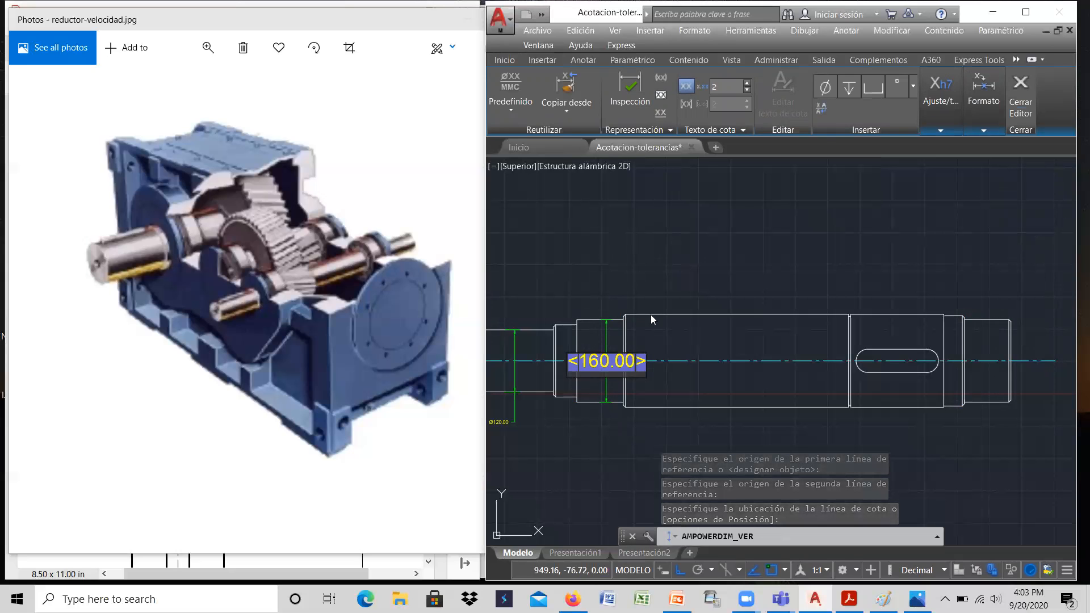
# Add a diameter symbol before the value of the third section's vertical dimension and finish dimensioning.
pyautogui.click(825, 86)
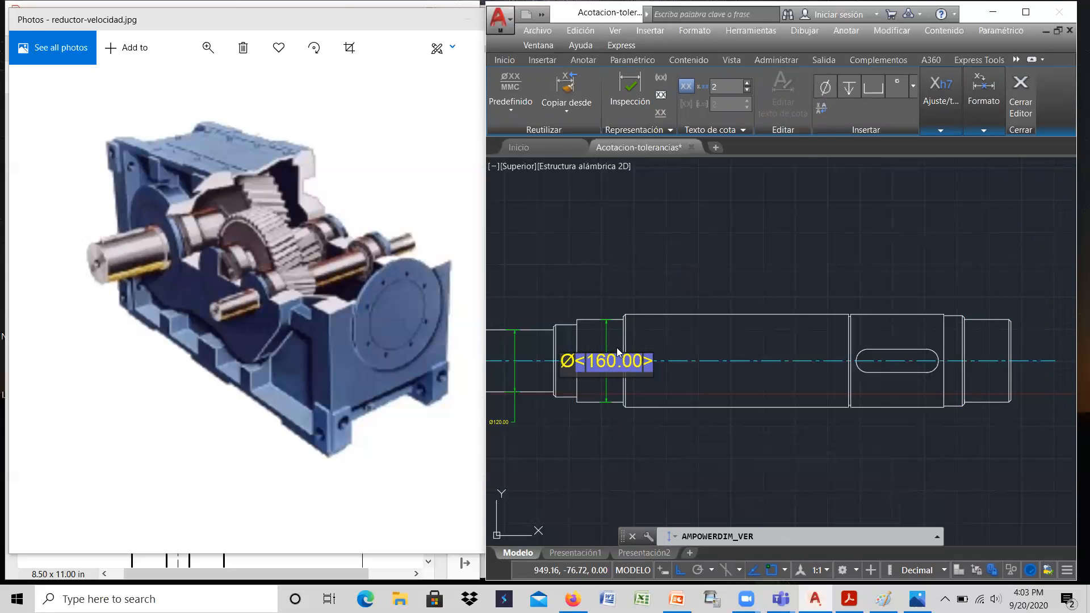
pyautogui.click(603, 440)
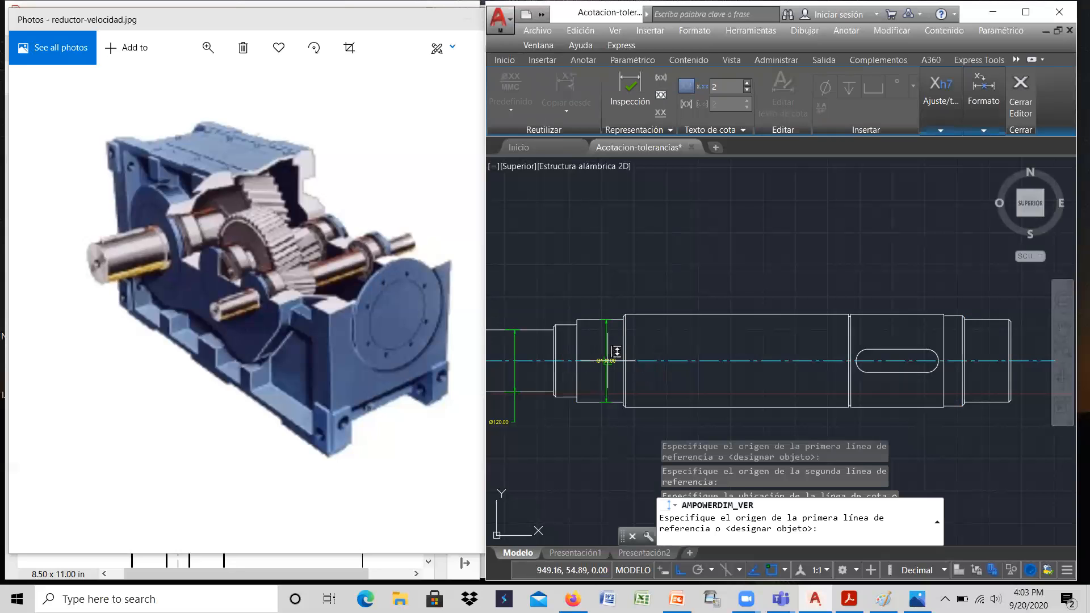
pyautogui.press('Return')
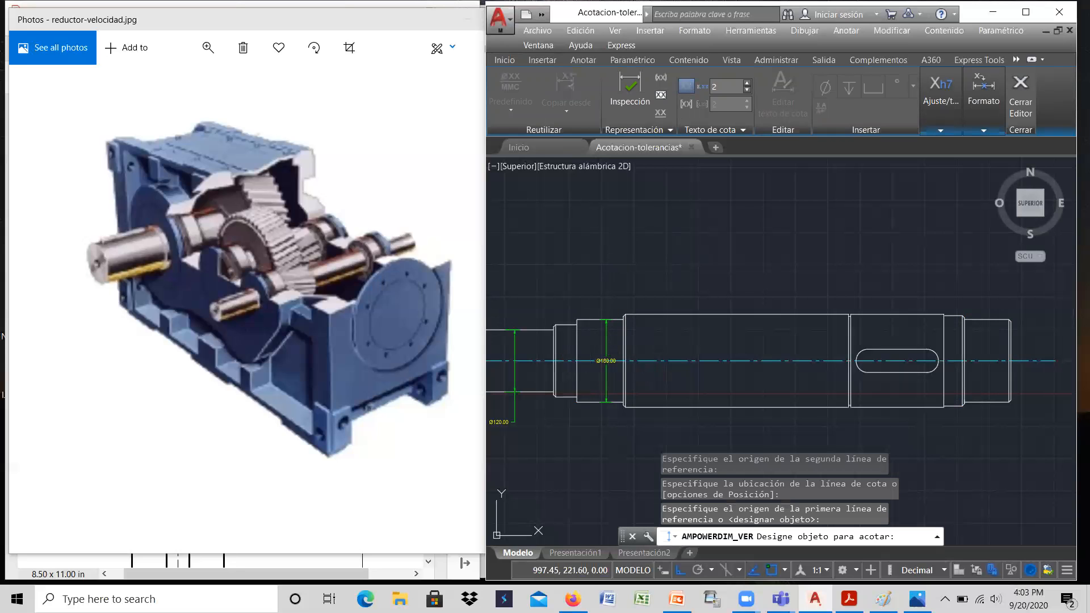
pyautogui.press('Escape')
# Move the third section's diameter text below the shaft and align its dimension line with the middle of that section.
pyautogui.click(606, 353)
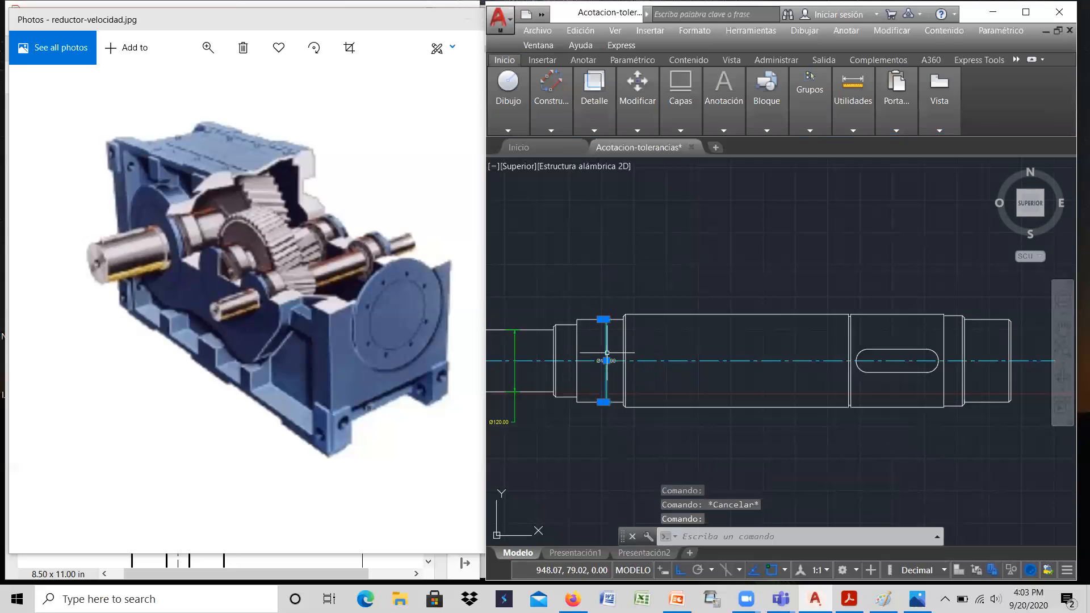
pyautogui.click(606, 360)
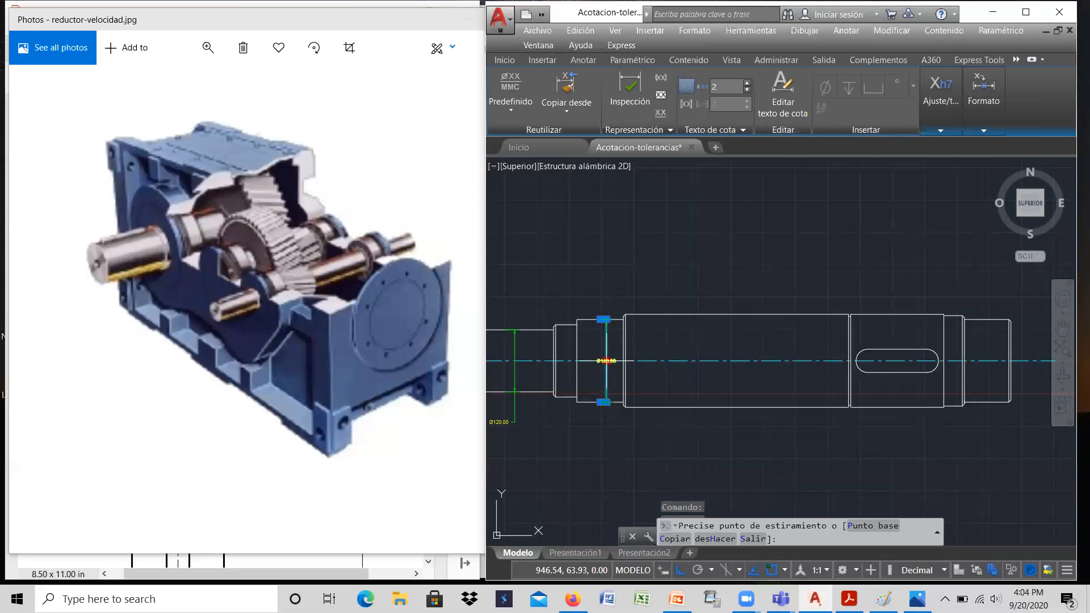
pyautogui.click(606, 458)
pyautogui.moveTo(607, 460)
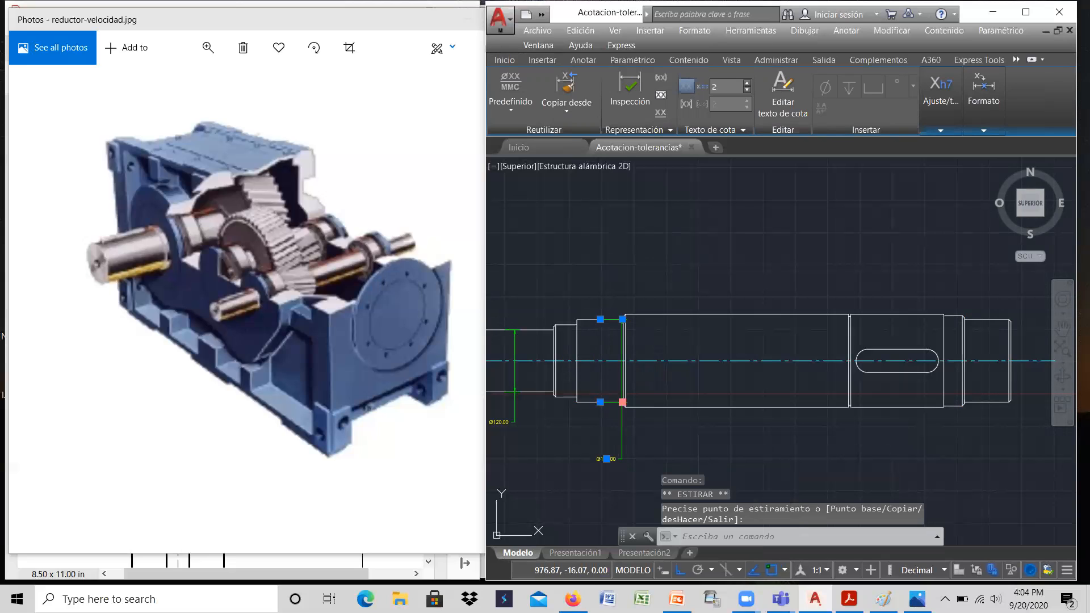
pyautogui.click(622, 402)
pyautogui.click(599, 402)
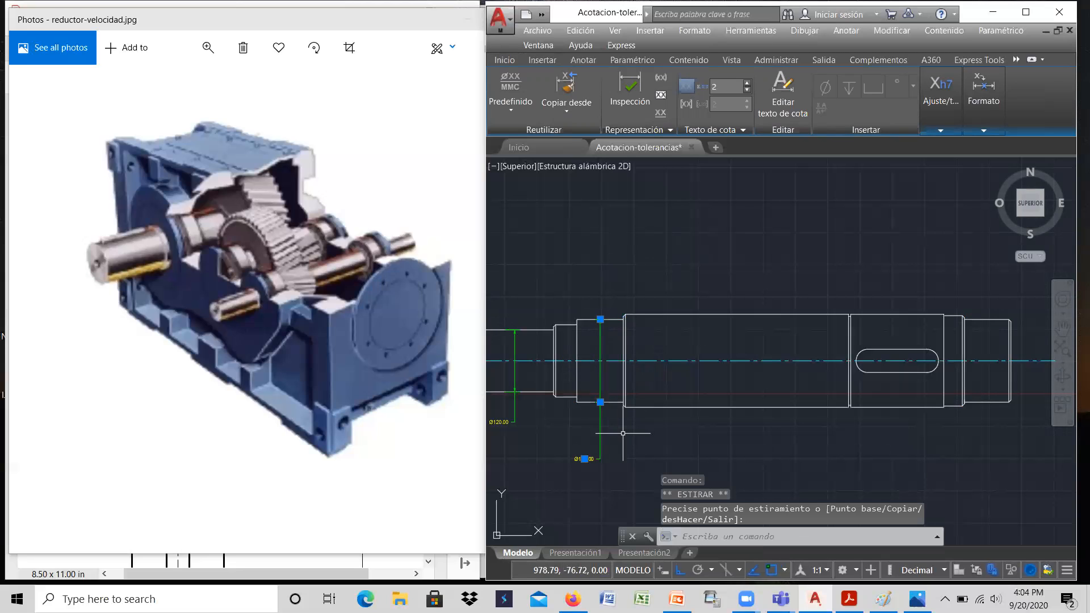
pyautogui.press('Escape')
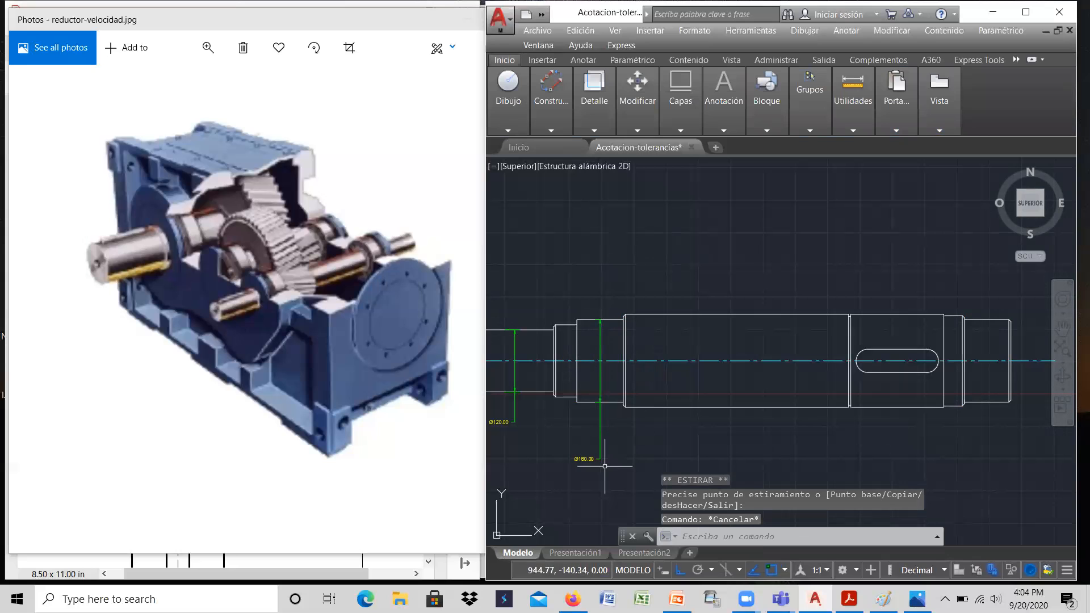
pyautogui.scroll(-2, 602, 420)
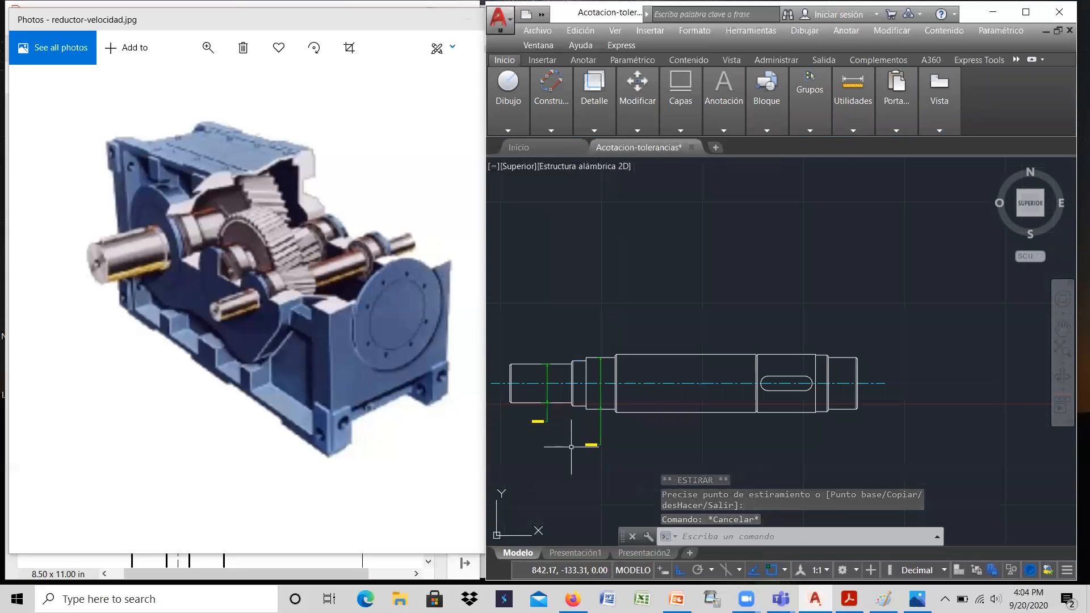
pyautogui.scroll(6, 571, 447)
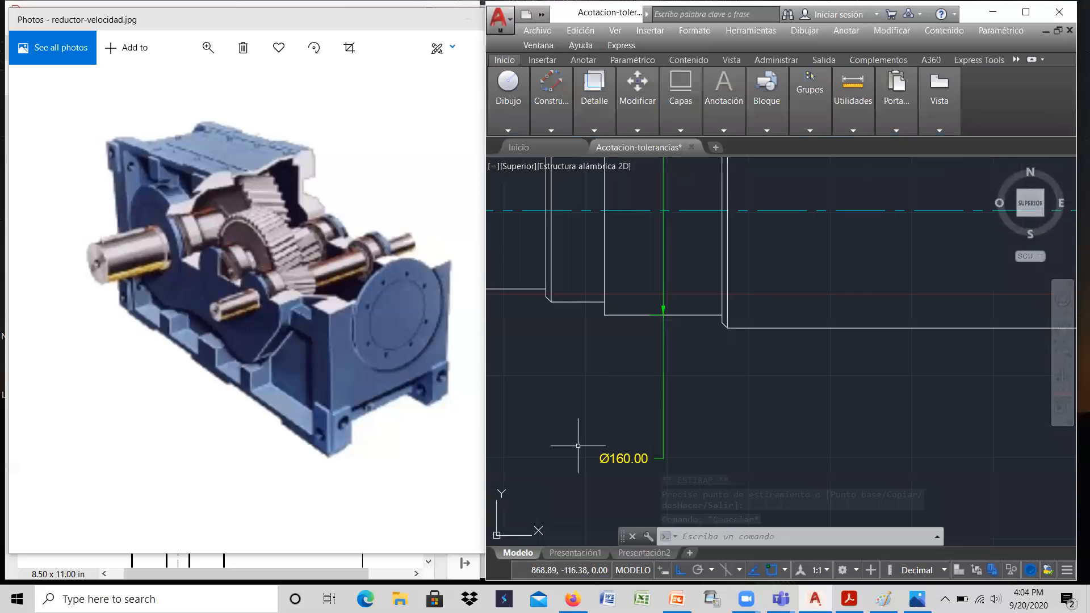
pyautogui.scroll(-2, 578, 446)
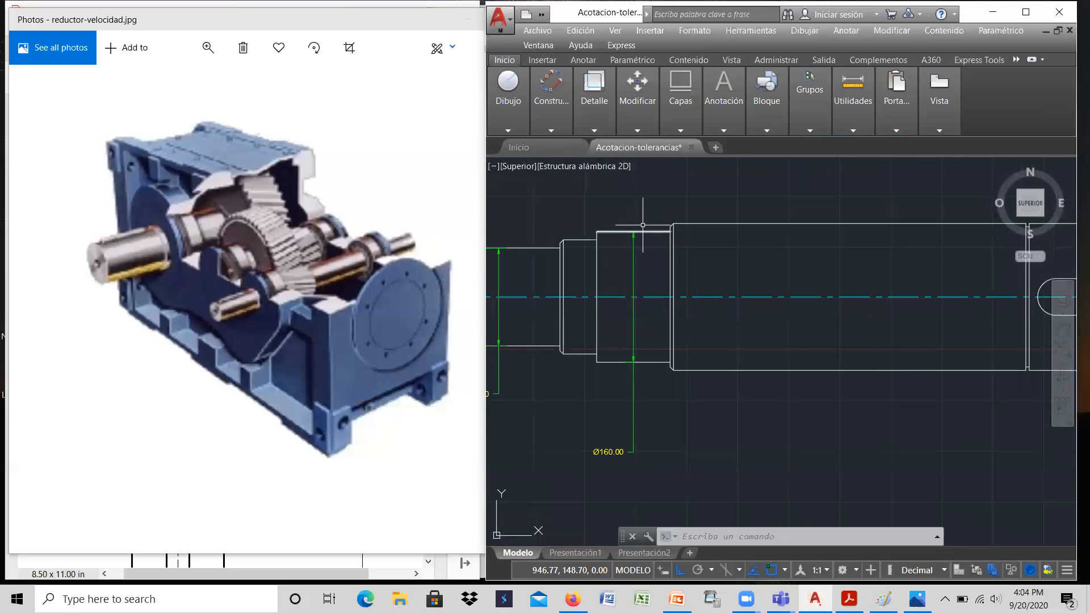
pyautogui.scroll(-3, 654, 393)
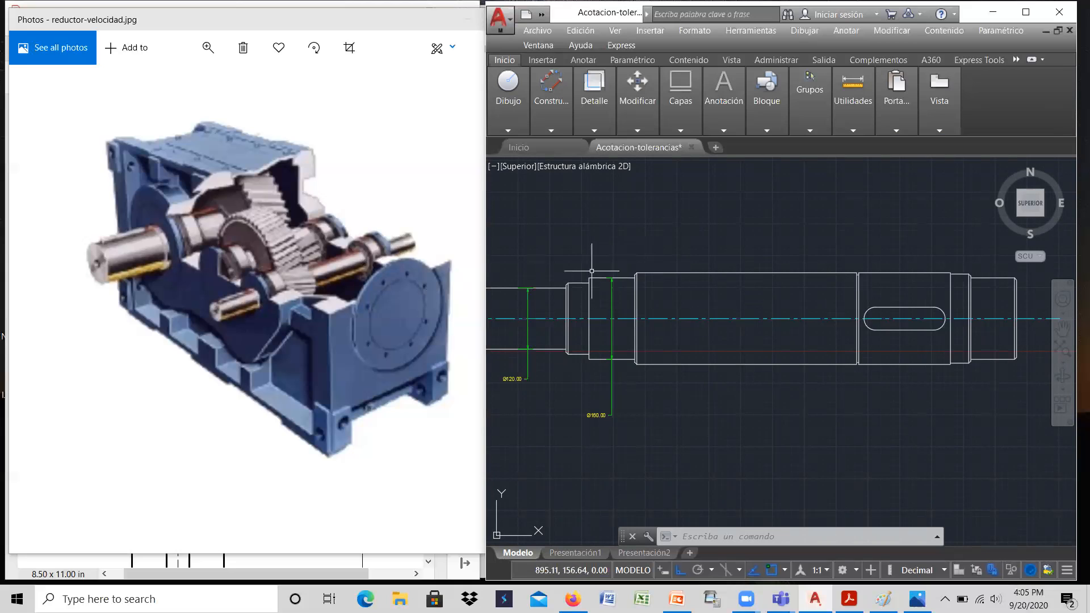
pyautogui.scroll(3, 590, 397)
pyautogui.scroll(-3, 590, 397)
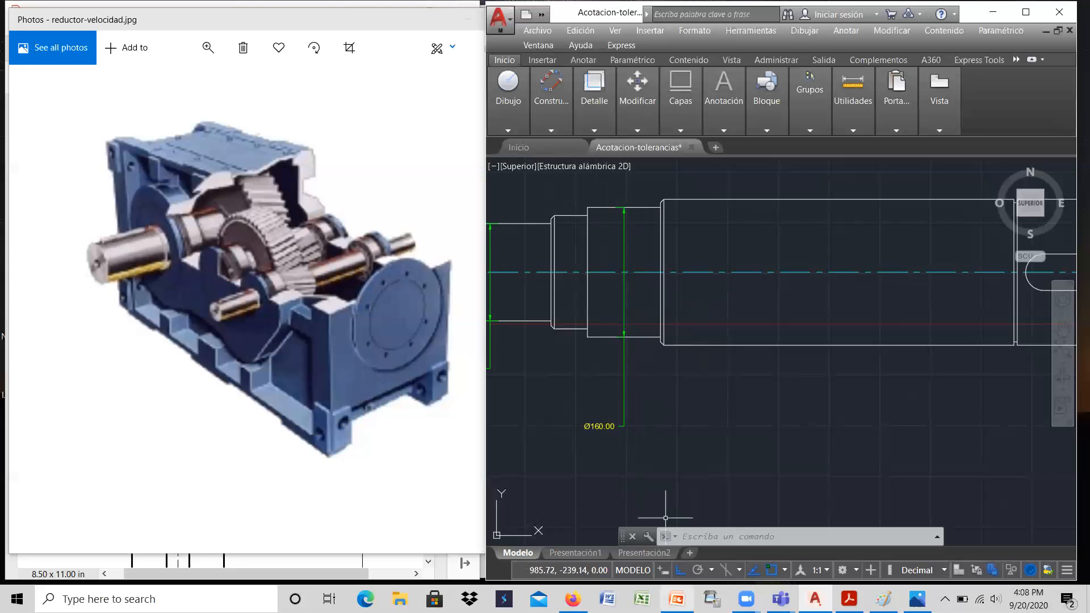
# Switch to the PowerPoint presentation 3-Ajustes-y-tolerancias.ppt and go to its first slide on fits.
pyautogui.click(676, 599)
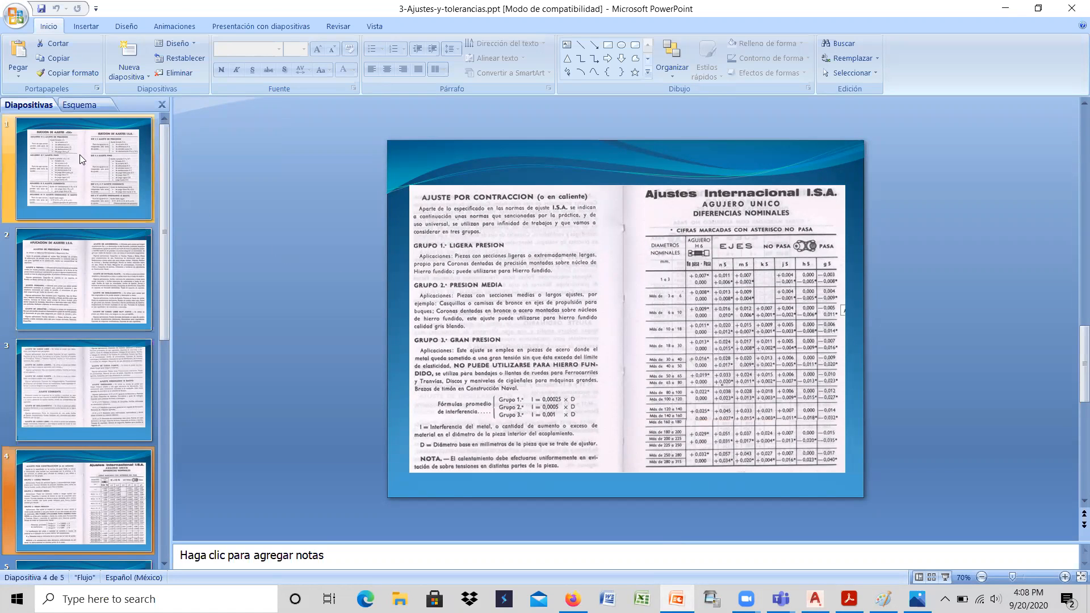
pyautogui.click(86, 172)
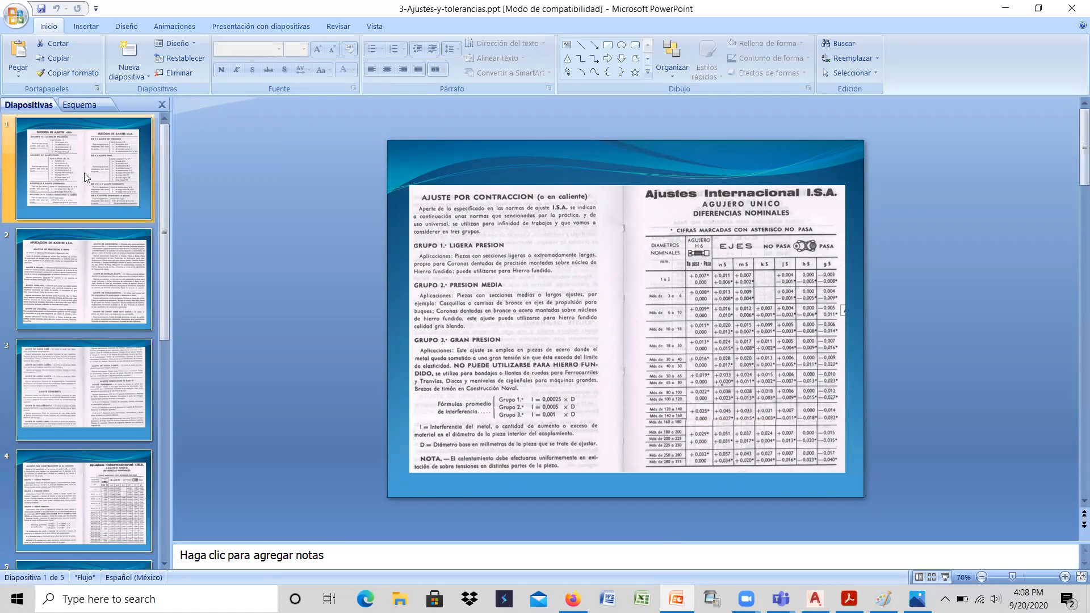
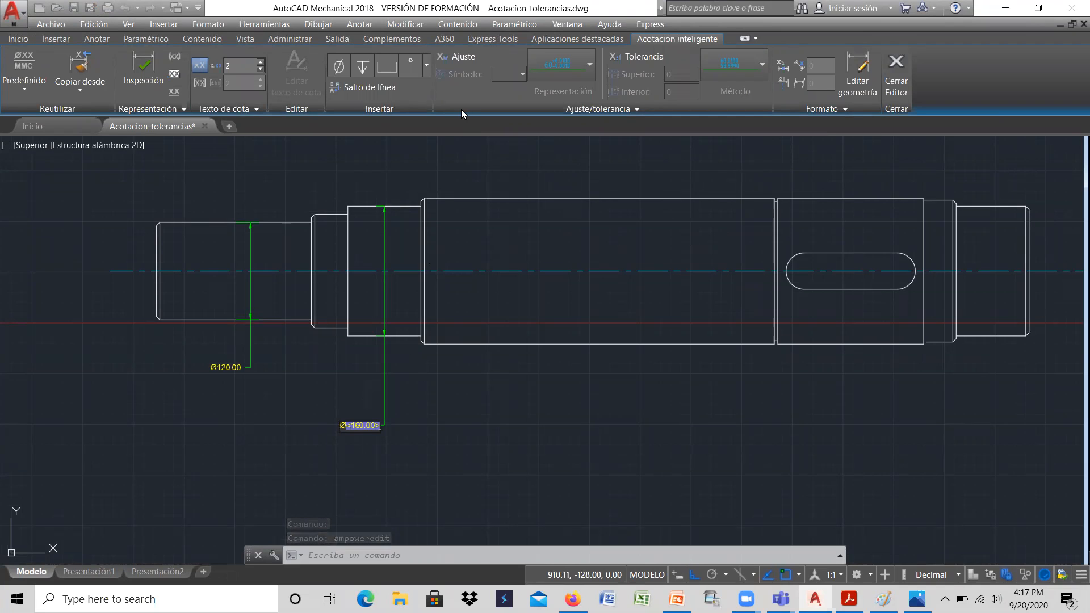
# Turn on the fit for the third section's diameter dimension and look over the available fit representations.
pyautogui.click(466, 59)
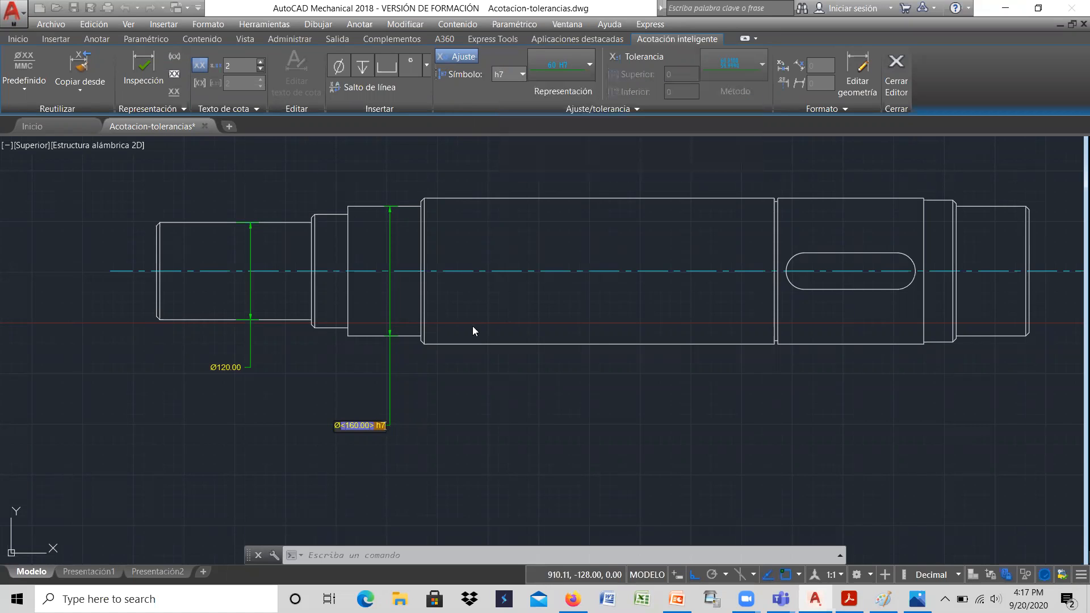
pyautogui.click(521, 74)
pyautogui.click(523, 74)
pyautogui.click(589, 66)
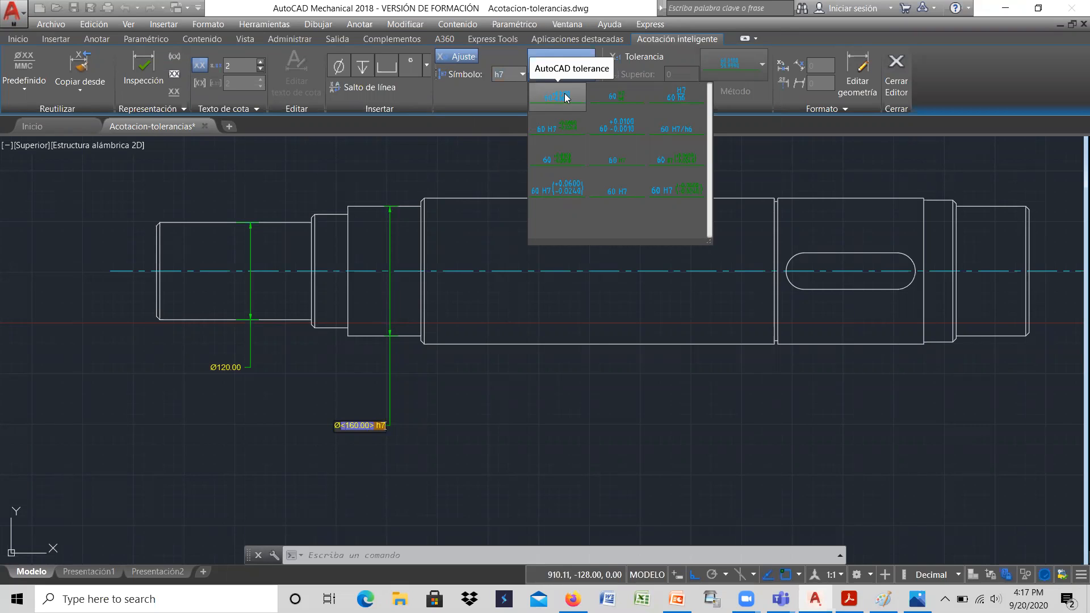
pyautogui.click(522, 73)
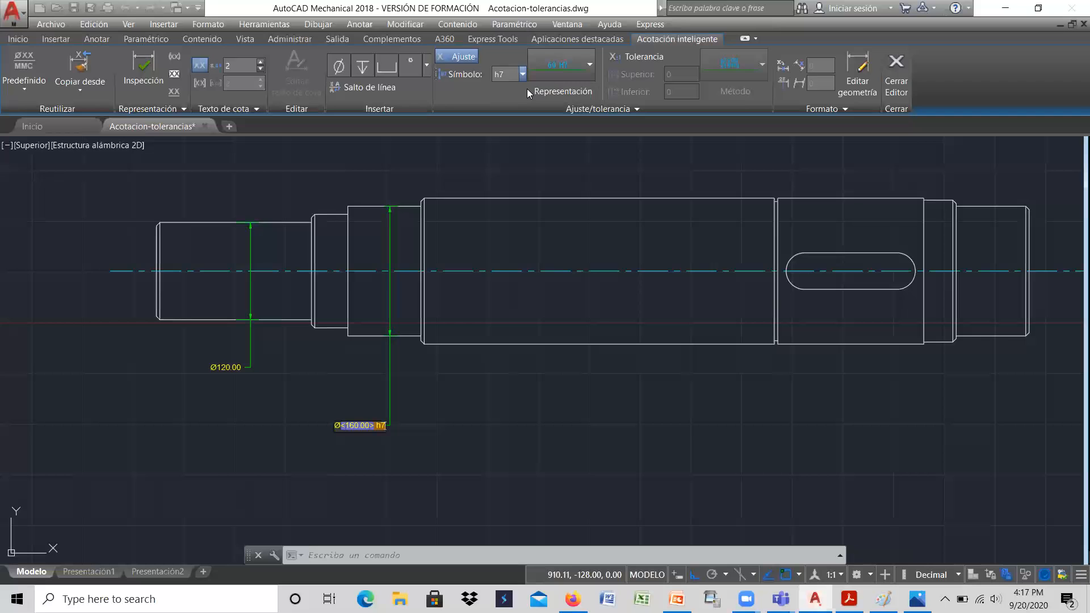
pyautogui.click(527, 88)
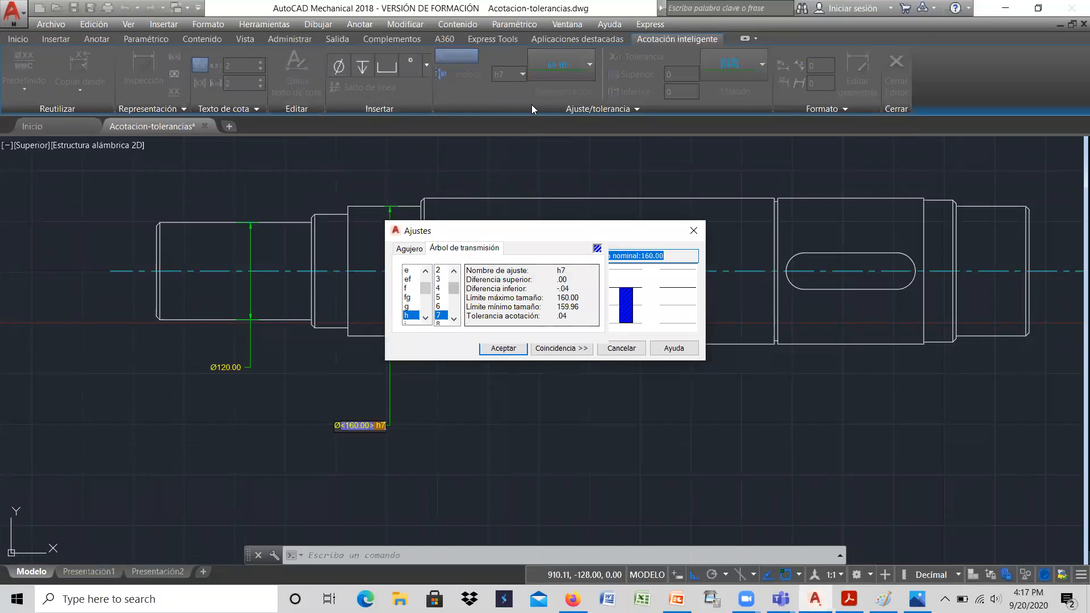
pyautogui.click(693, 230)
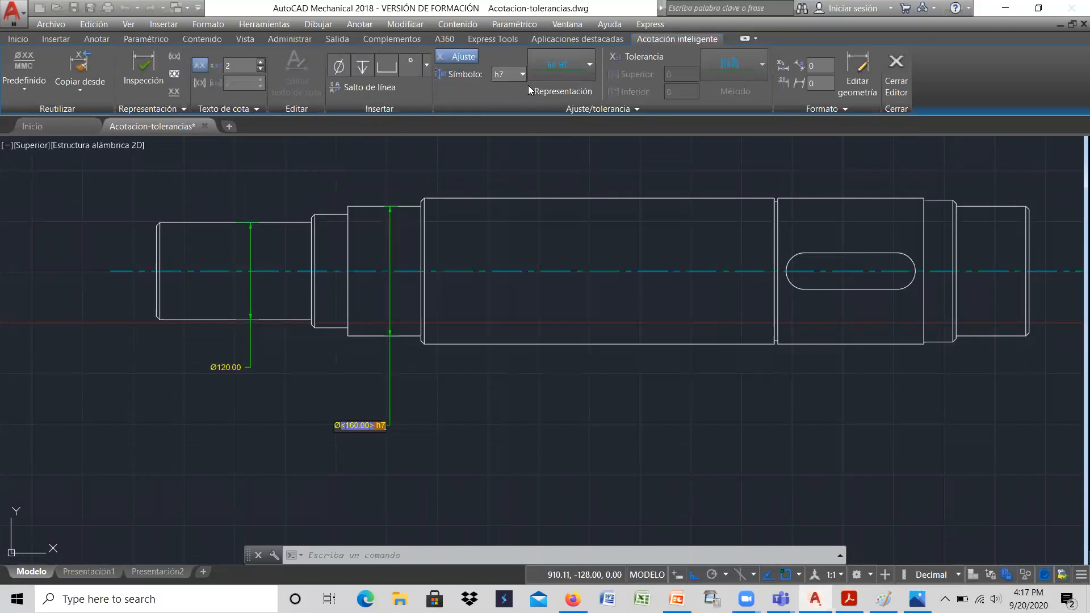
# Choose shaft fit k5 for the third section's diameter dimension in the fits dialog.
pyautogui.click(522, 72)
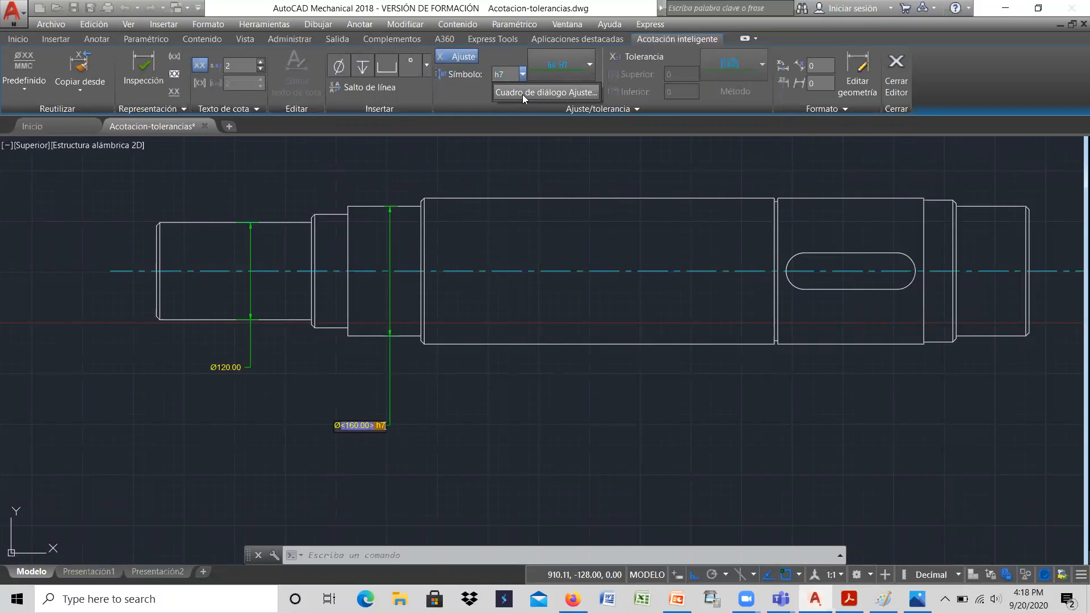
pyautogui.click(522, 92)
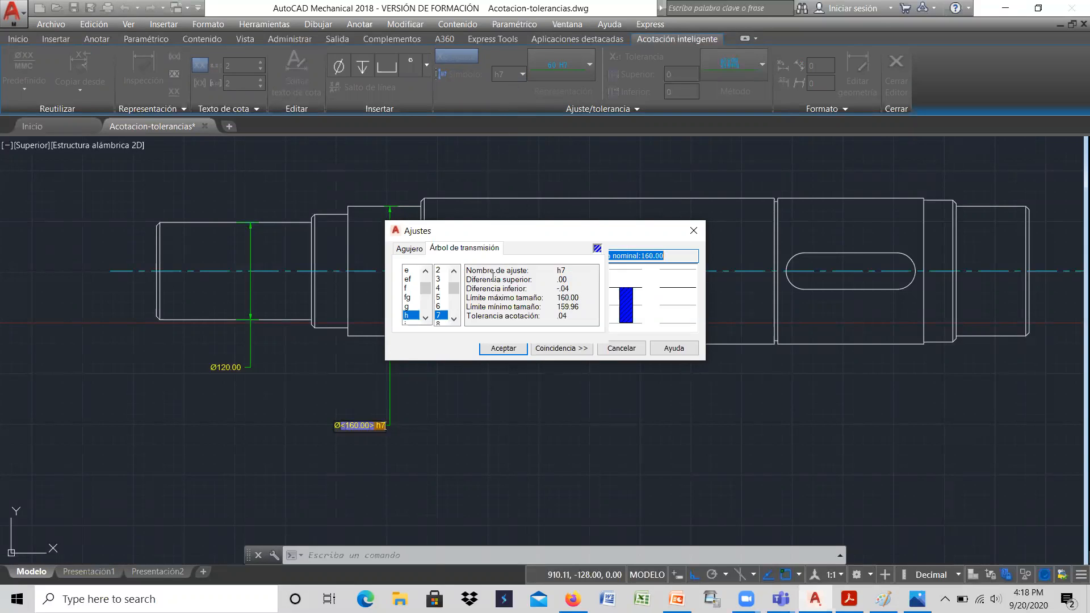
pyautogui.click(426, 318)
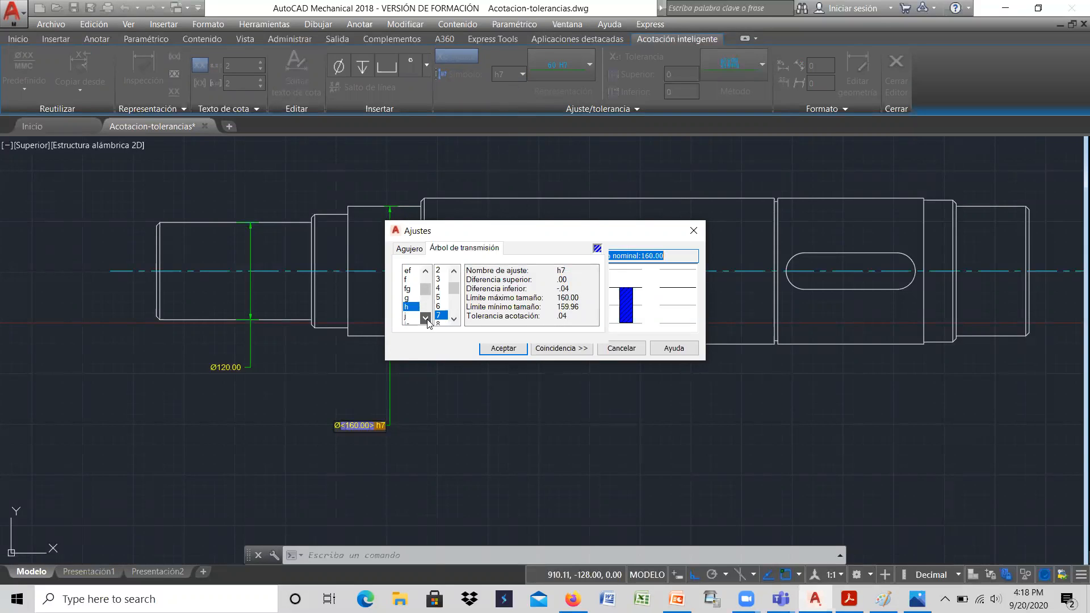
pyautogui.click(425, 318)
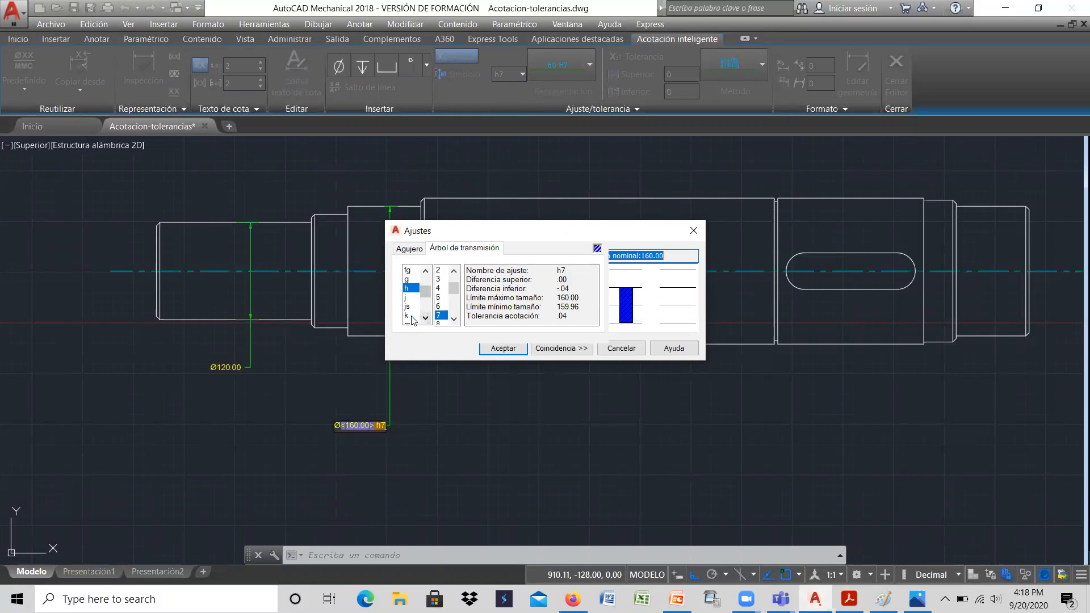
pyautogui.click(408, 316)
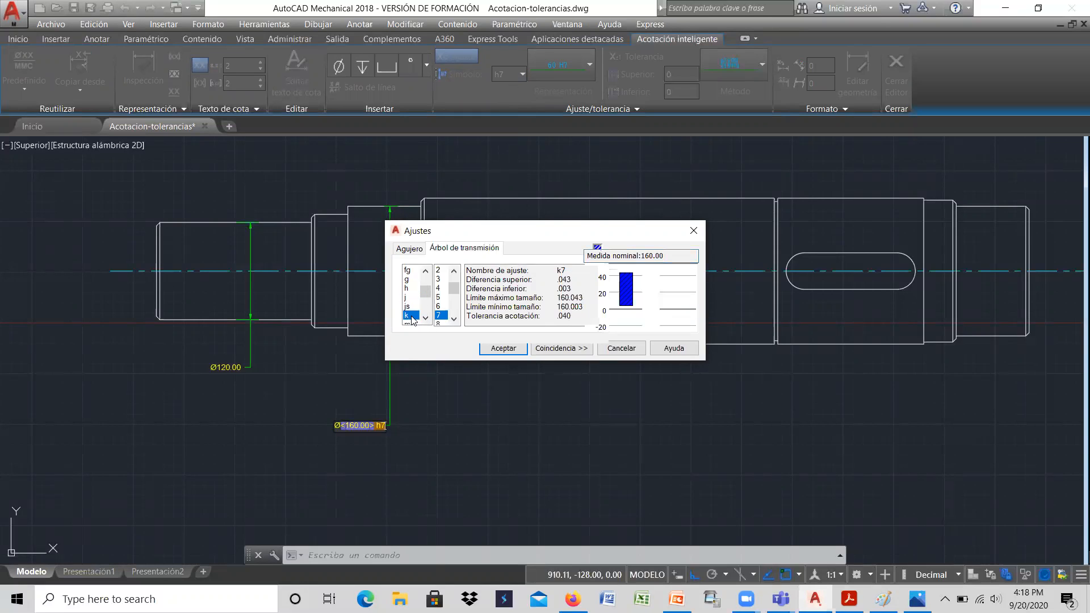
pyautogui.click(441, 297)
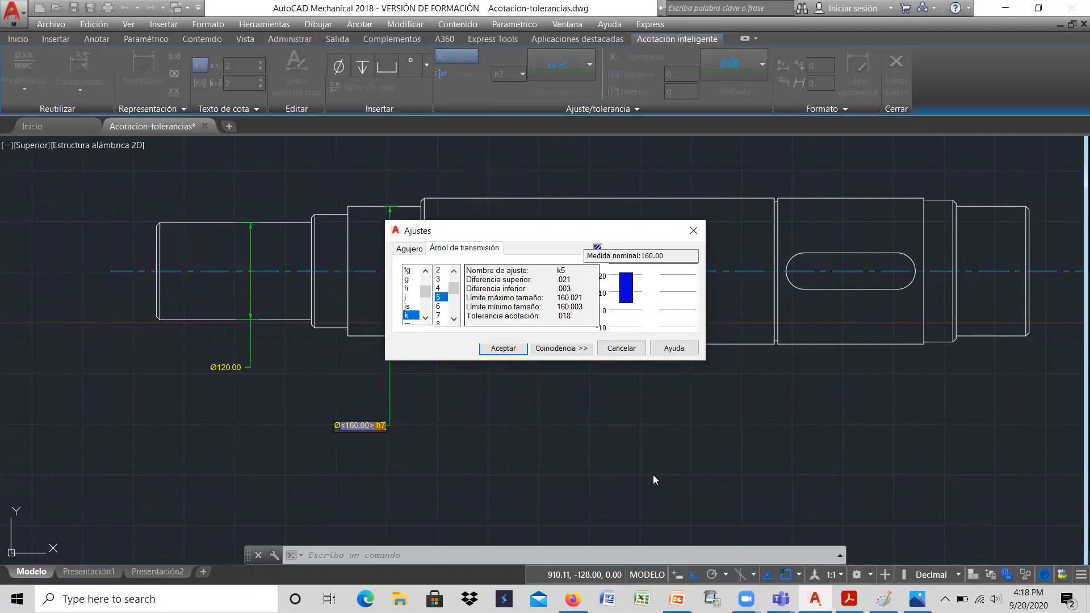
# Compare the k5 deviations with the PowerPoint fits table, return to AutoCAD Mechanical and apply the fit to the third section's diameter dimension.
pyautogui.moveTo(815, 599)
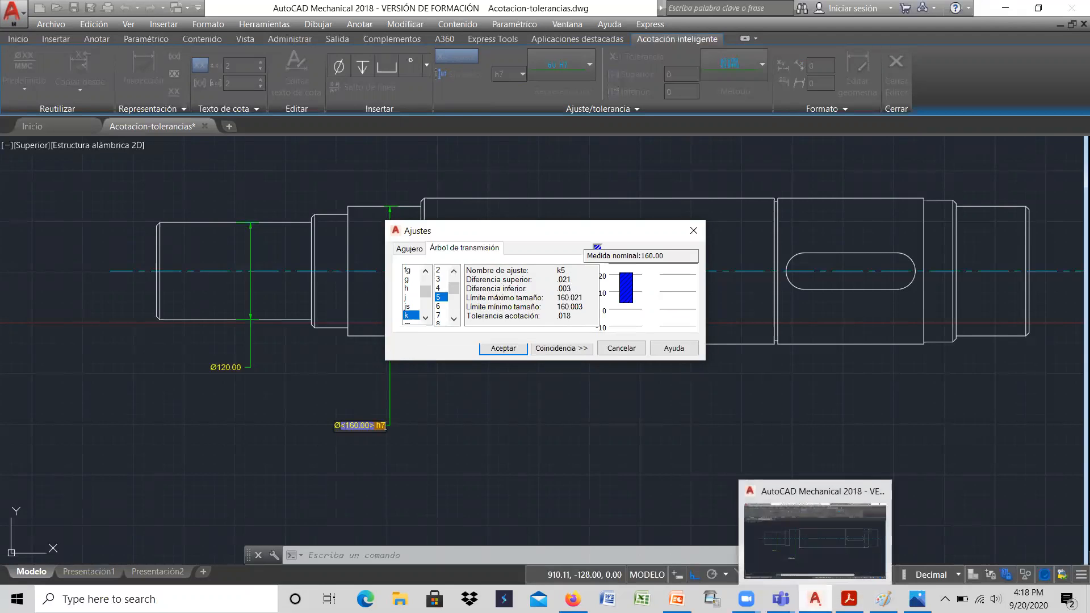
pyautogui.moveTo(848, 598)
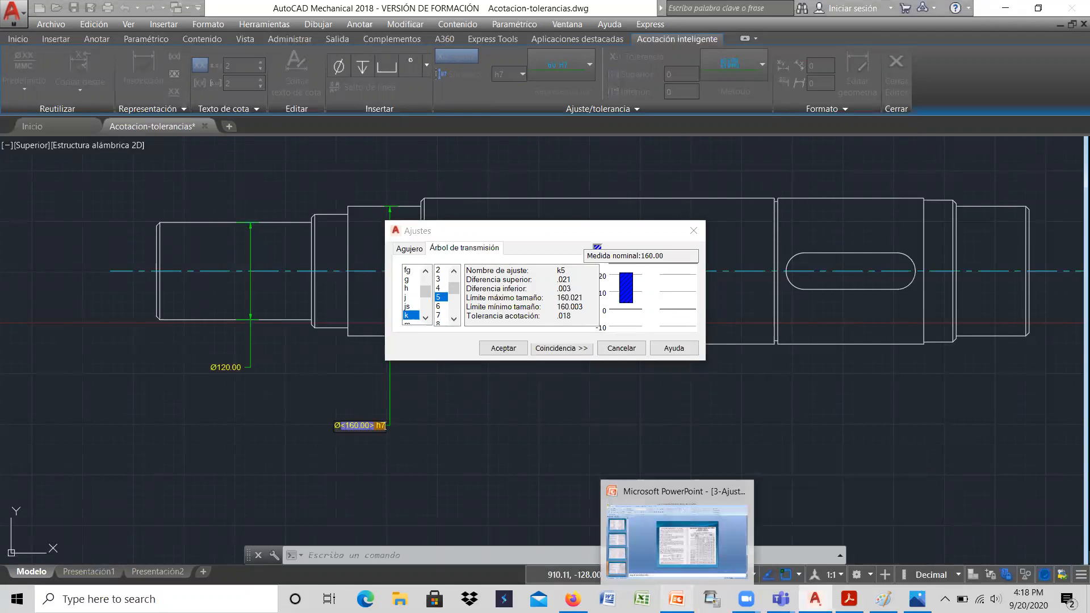
pyautogui.click(677, 599)
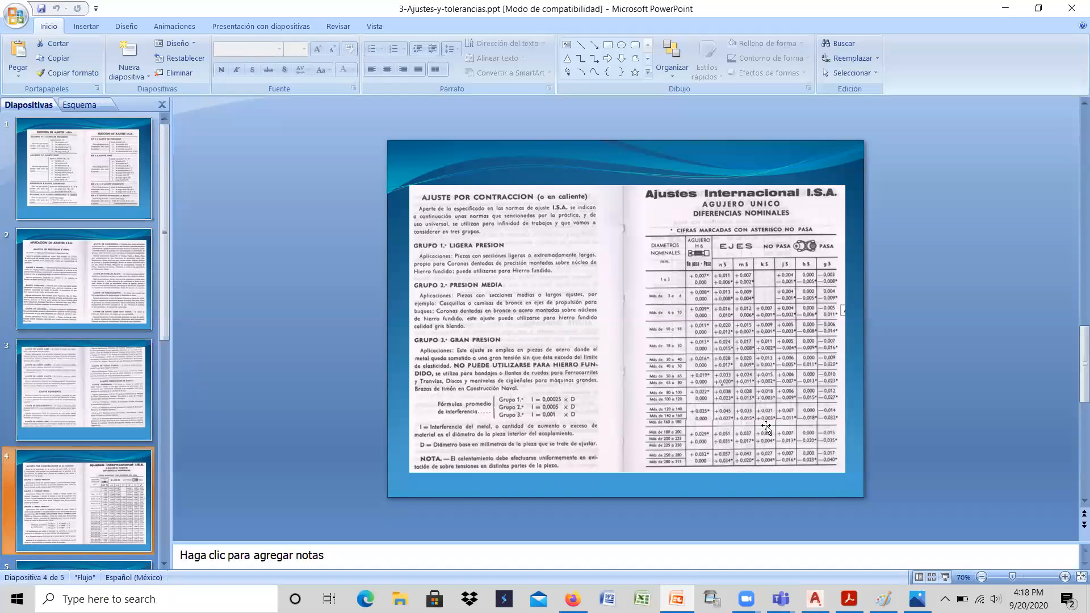
pyautogui.click(1004, 9)
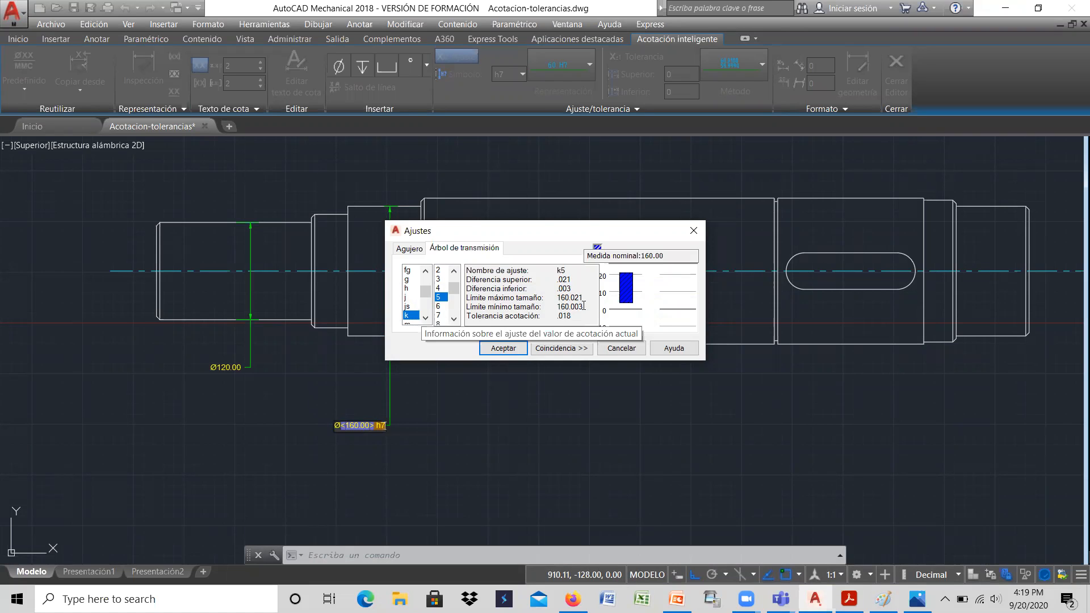
pyautogui.click(503, 348)
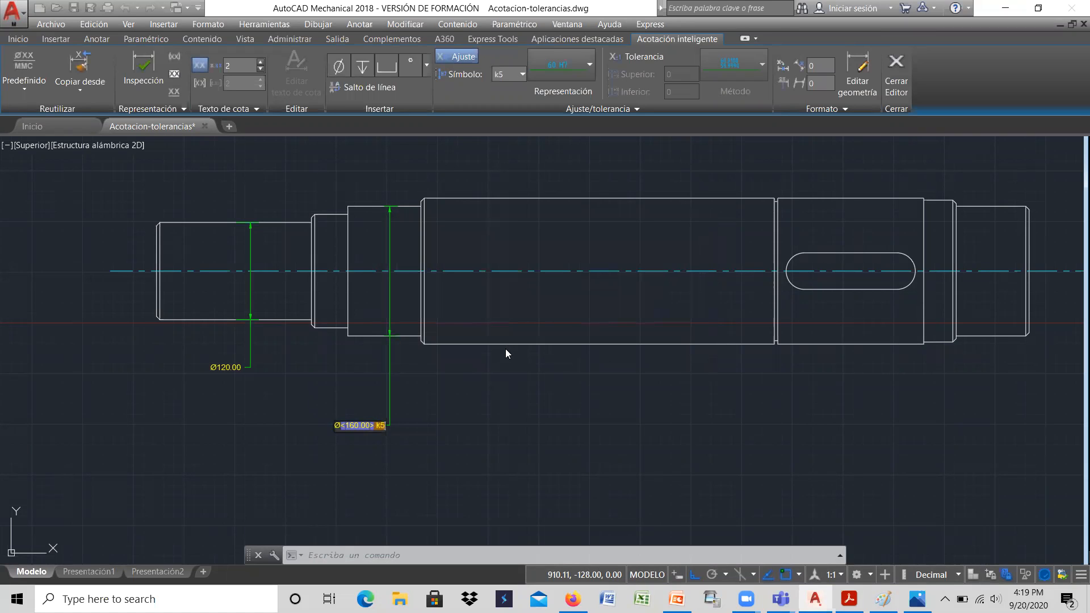
pyautogui.click(427, 407)
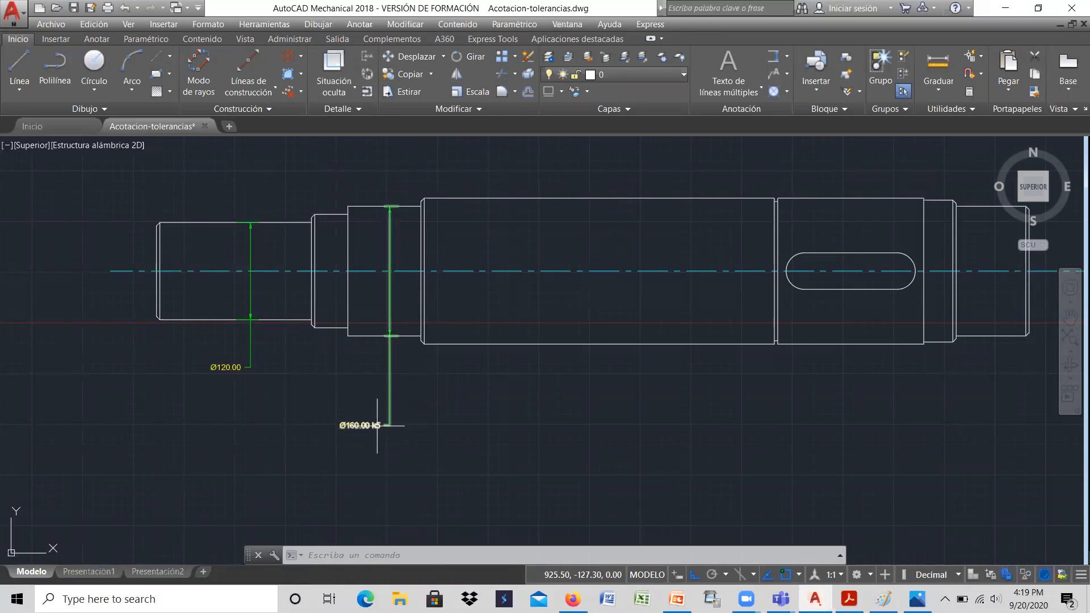
pyautogui.scroll(-2, 476, 338)
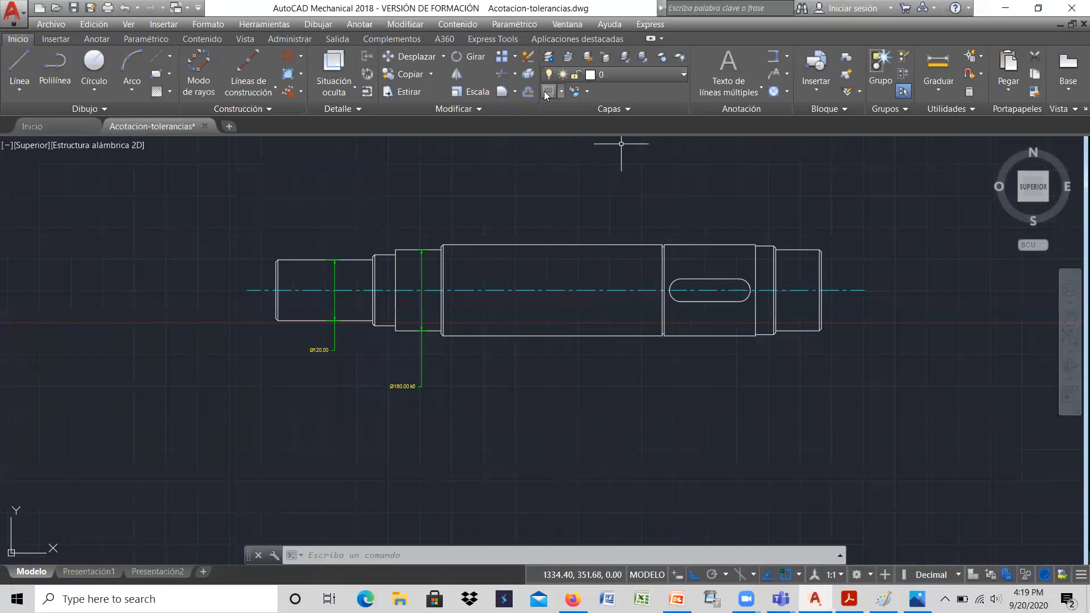
pyautogui.click(410, 74)
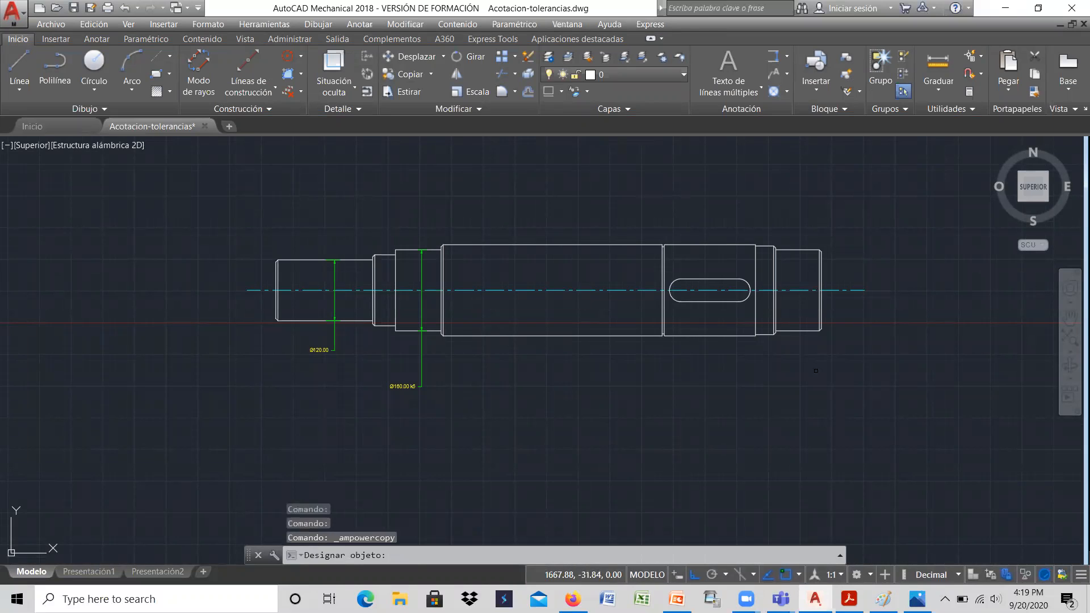
pyautogui.click(861, 402)
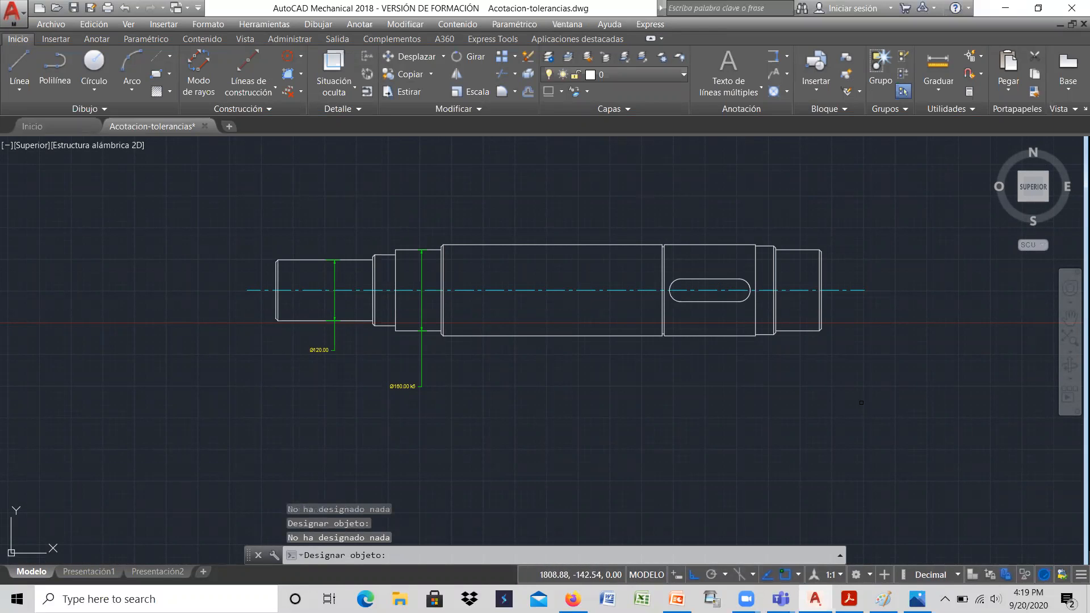
pyautogui.click(418, 73)
# Copy the whole shaft with its centerline and dimensions straight below the original, using the centerline's left end as base point.
pyautogui.click(431, 73)
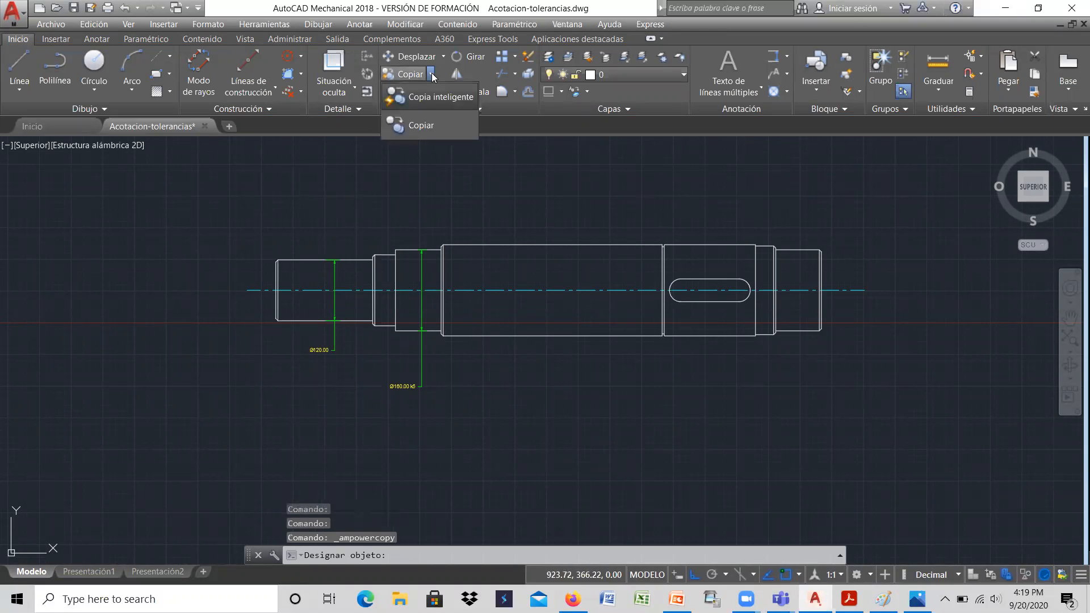
pyautogui.click(420, 126)
pyautogui.click(912, 437)
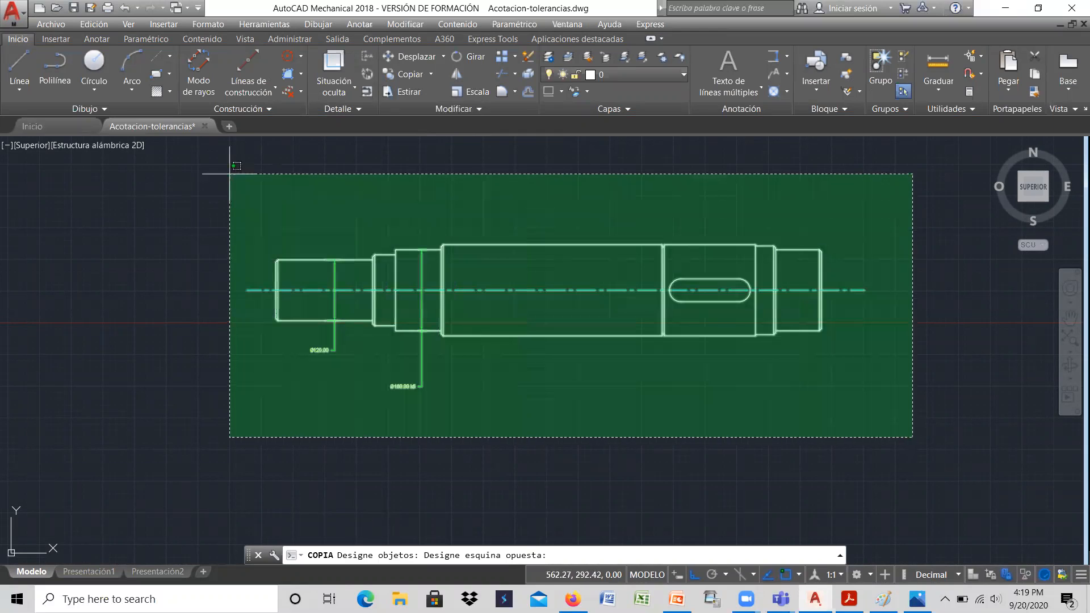
pyautogui.click(230, 173)
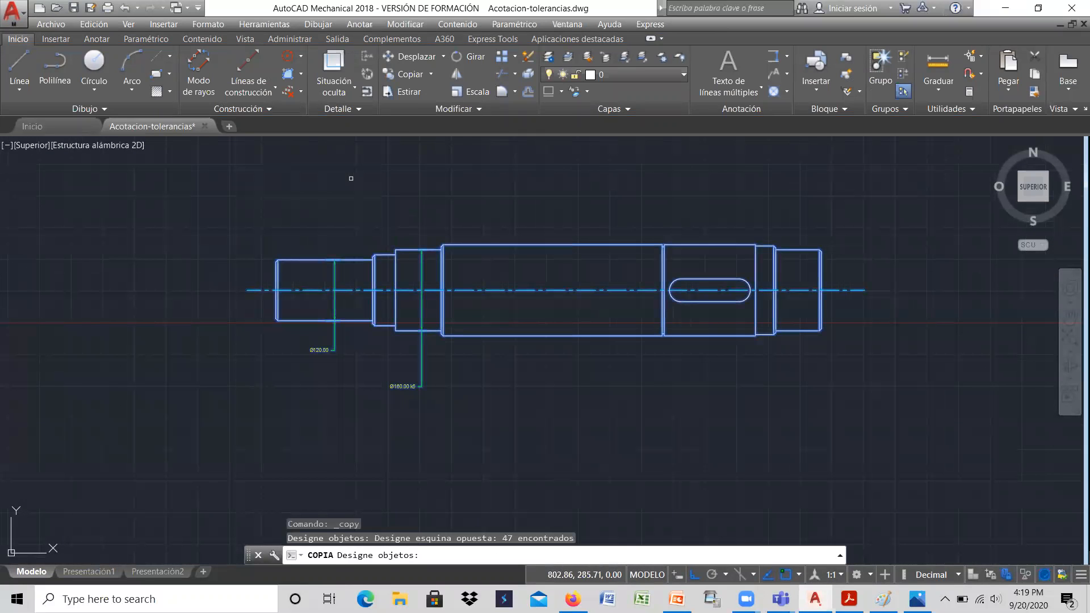
pyautogui.press('Return')
pyautogui.click(247, 290)
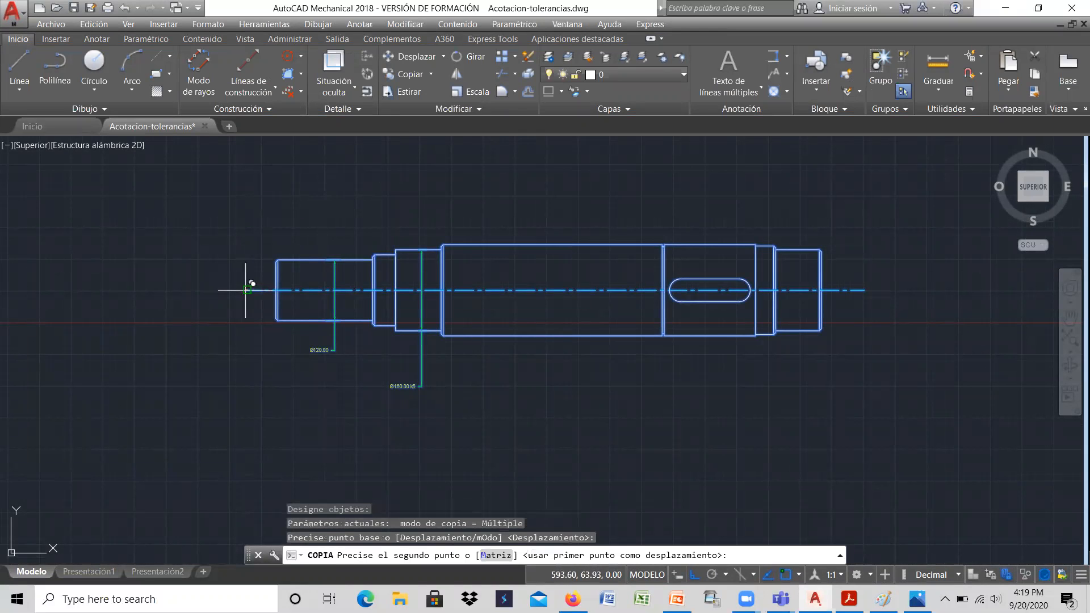
pyautogui.click(253, 470)
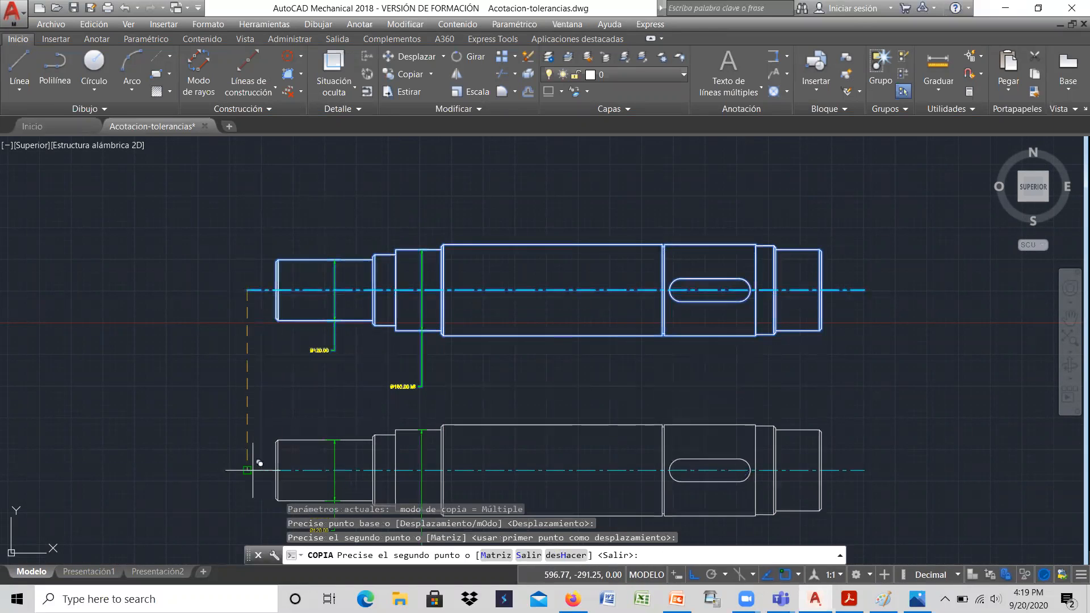
pyautogui.rightClick(253, 466)
pyautogui.click(280, 319)
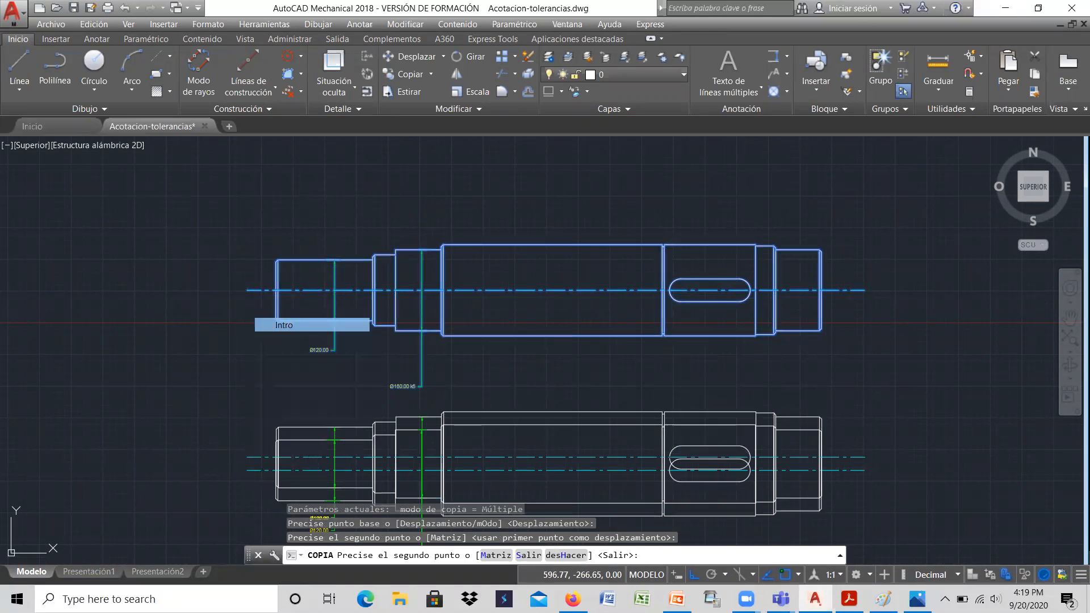
# Open the copied shaft's Ø160.00 dimension for editing and represent its k5 fit as small stacked deviations after the value.
pyautogui.scroll(-5, 472, 242)
pyautogui.scroll(10, 432, 359)
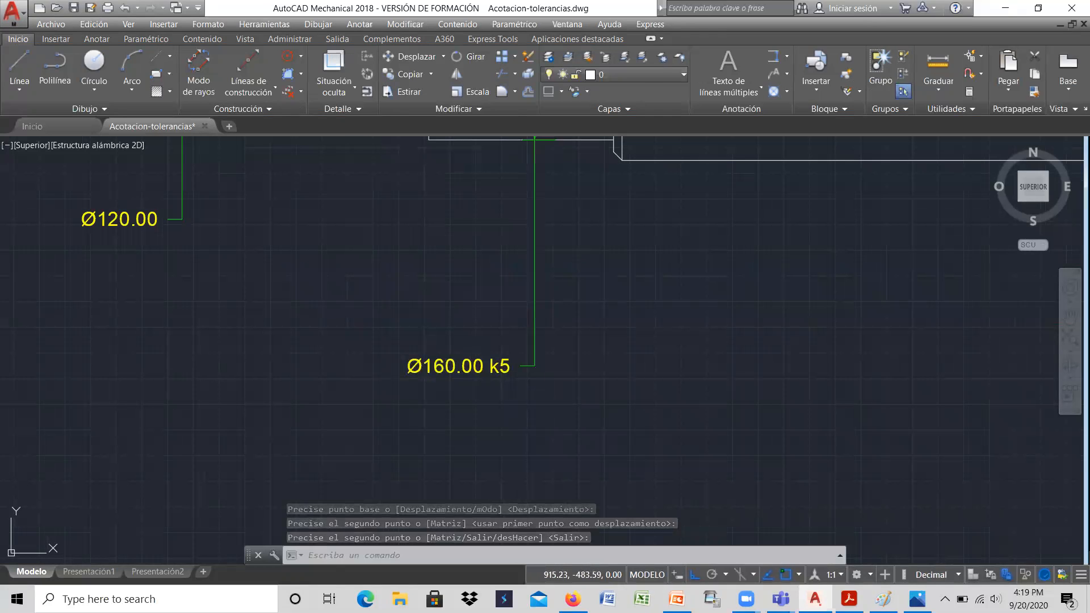
pyautogui.click(482, 370)
pyautogui.doubleClick(481, 369)
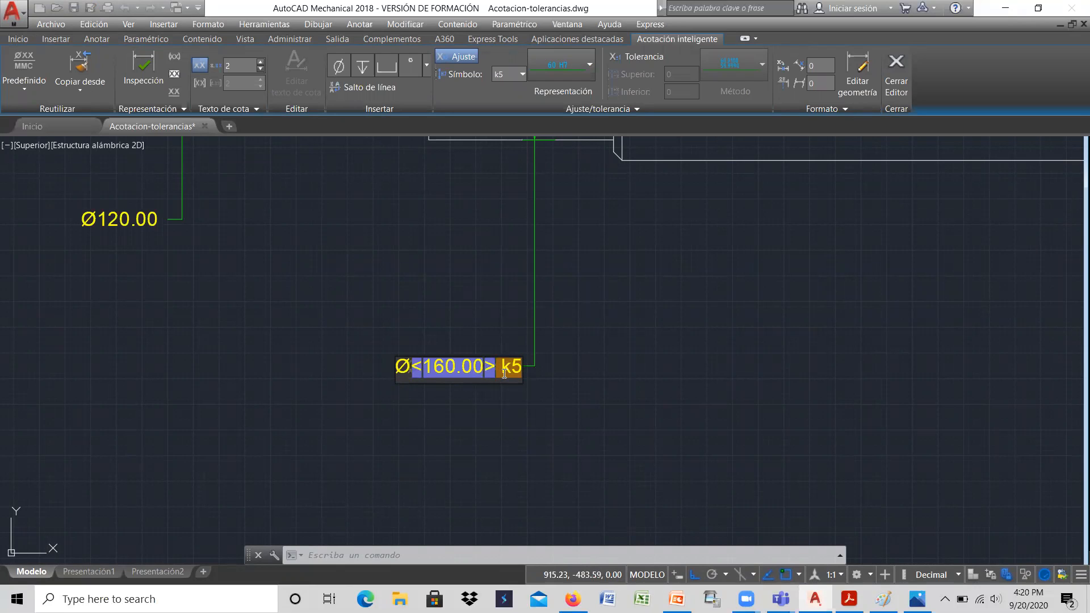
pyautogui.click(589, 65)
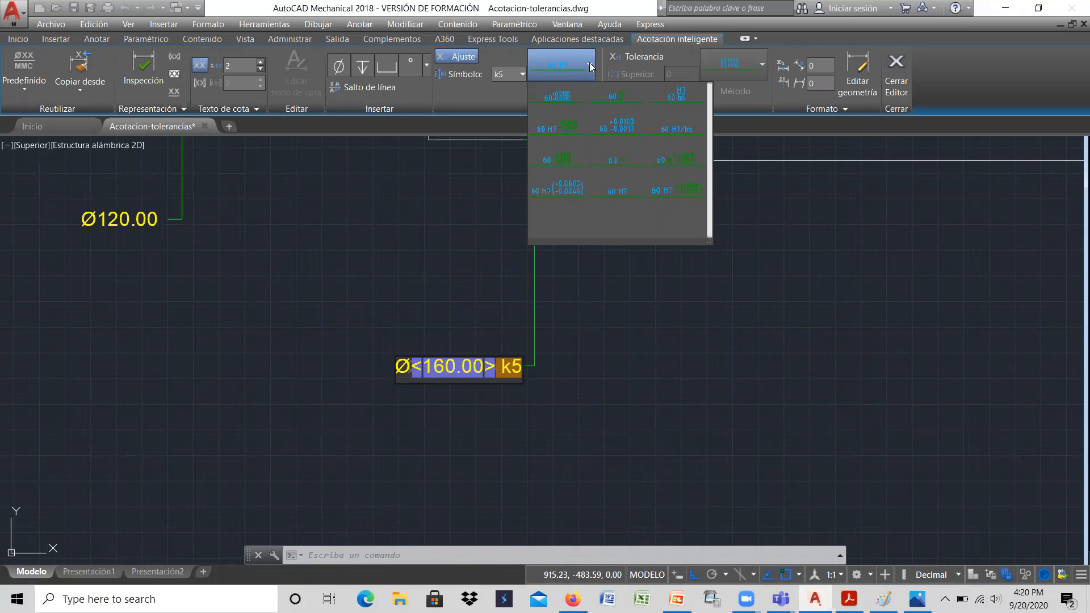
pyautogui.click(567, 90)
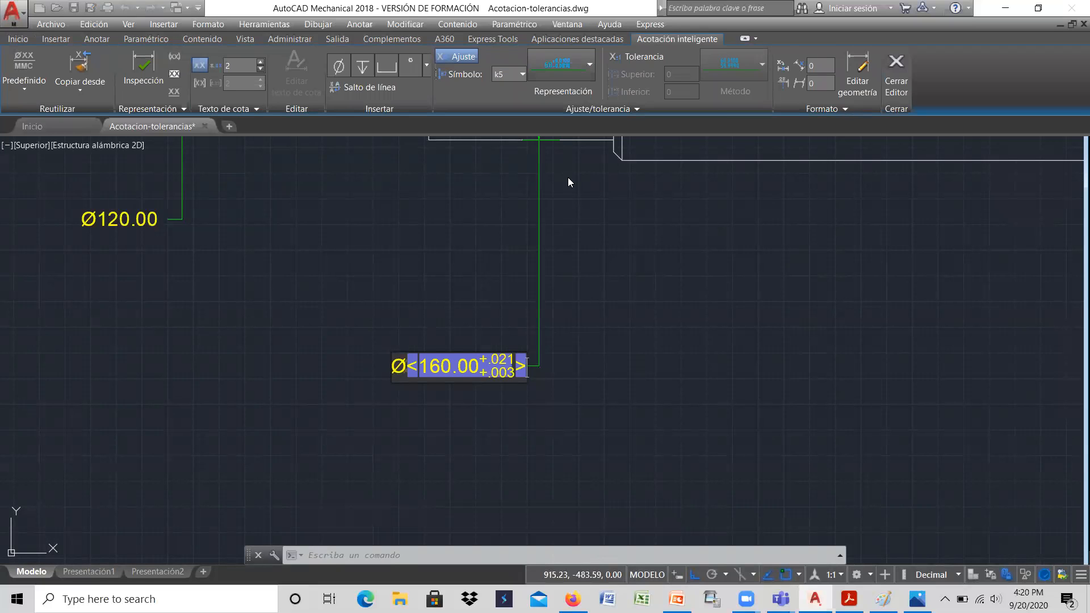
# Represent the copied dimension's fit as stacked hole and shaft symbols and set the hole fit to H6 against shaft fit k5.
pyautogui.click(589, 64)
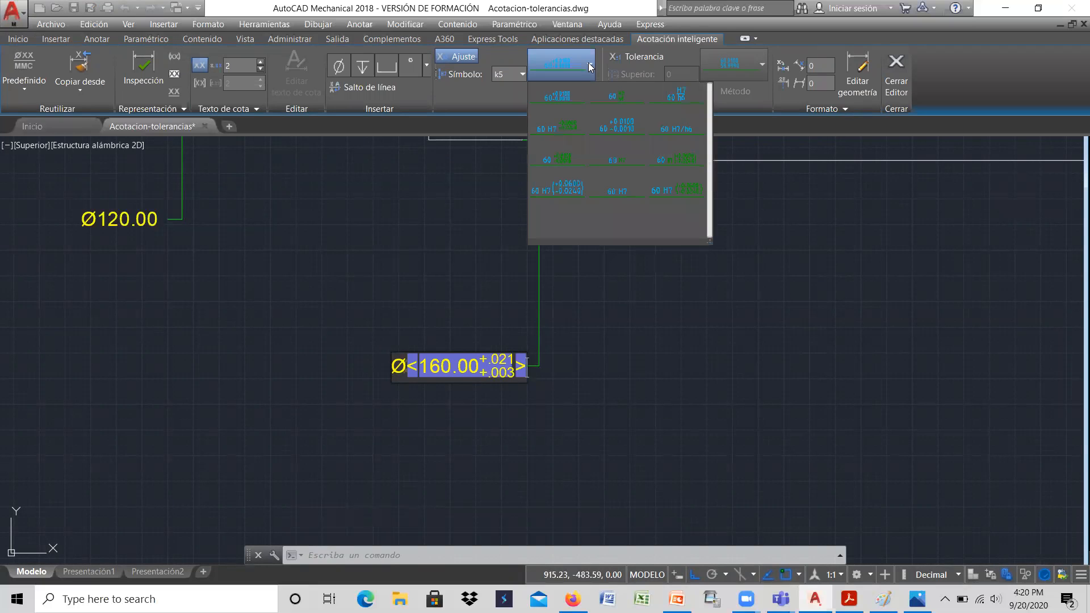
pyautogui.click(675, 94)
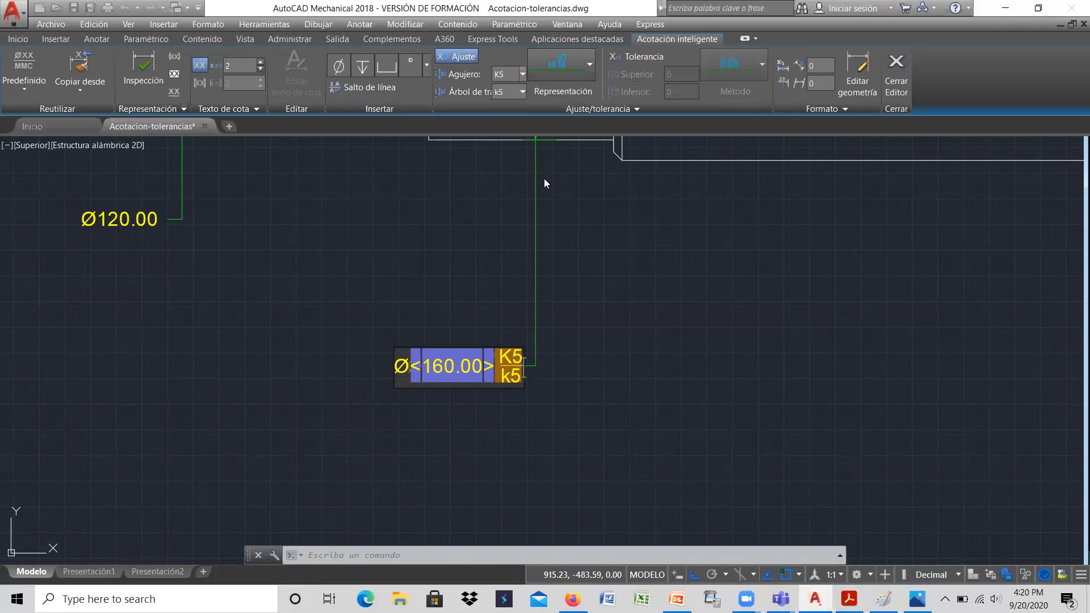
pyautogui.click(521, 74)
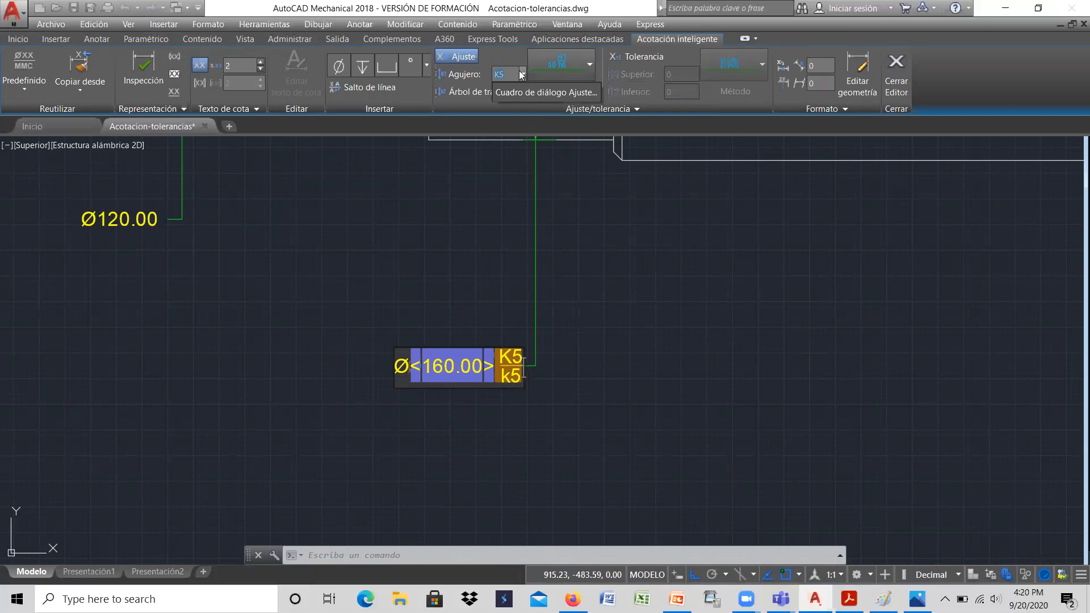
pyautogui.click(520, 93)
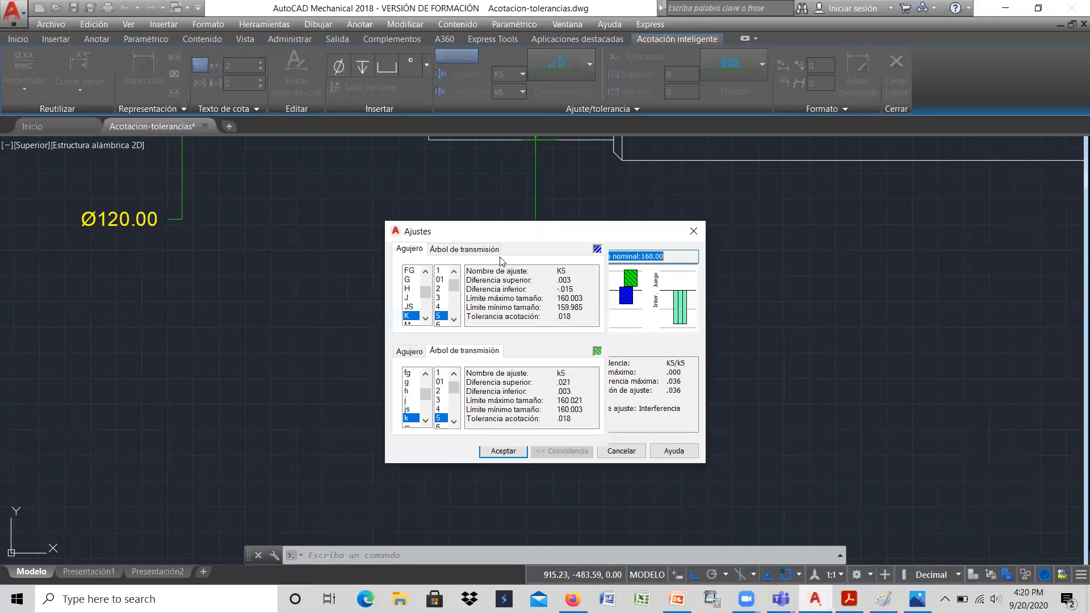
pyautogui.click(407, 288)
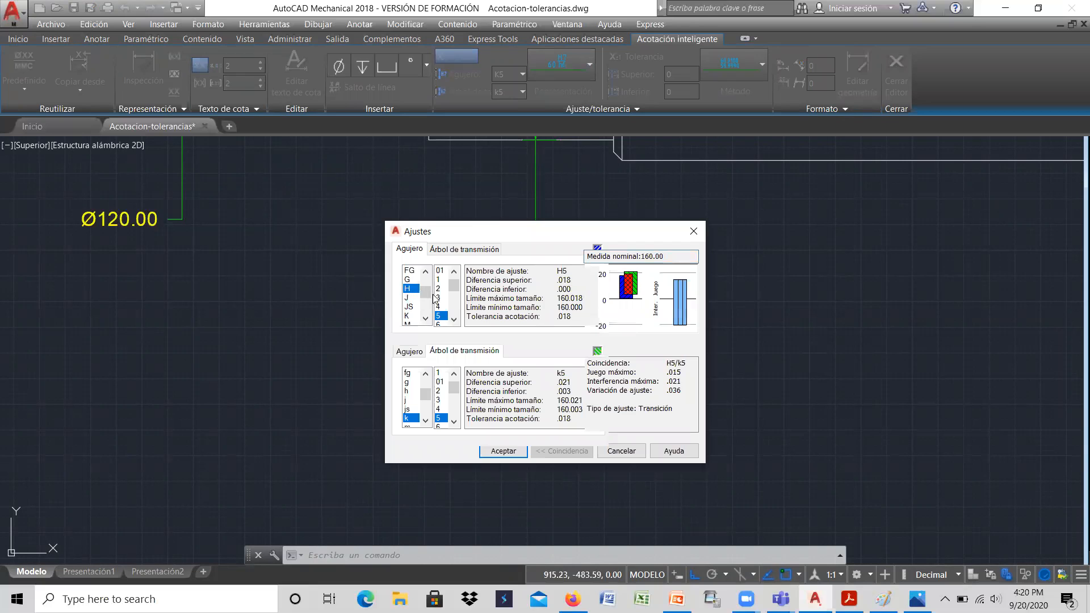
pyautogui.click(443, 322)
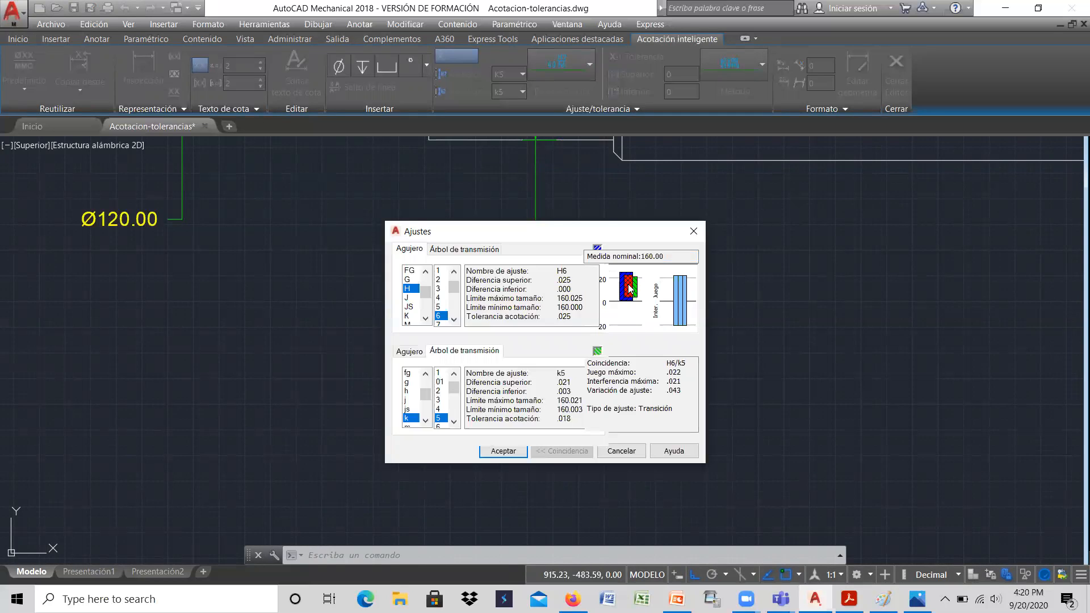
pyautogui.click(502, 451)
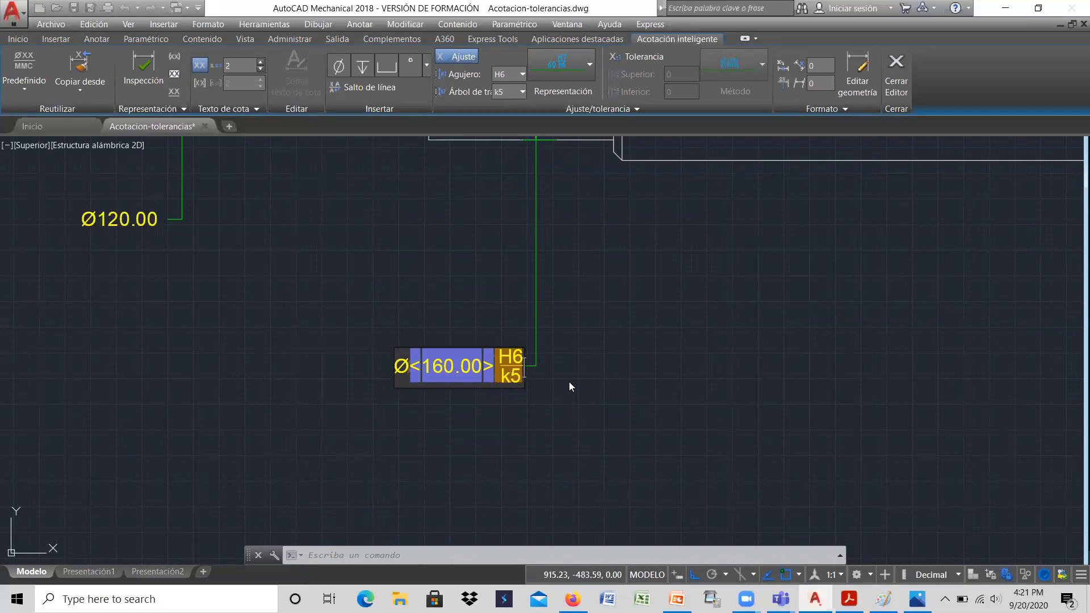
# Represent the copied Ø160 dimension's fit as full-size stacked deviations and change the representation to small stacked deviations after the value.
pyautogui.click(589, 62)
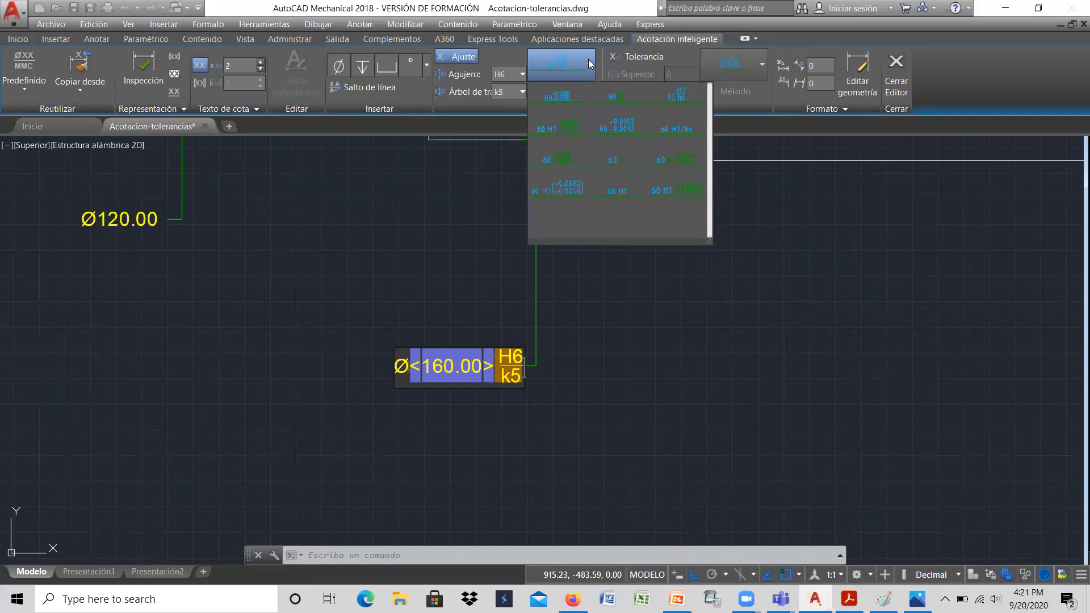
pyautogui.click(629, 130)
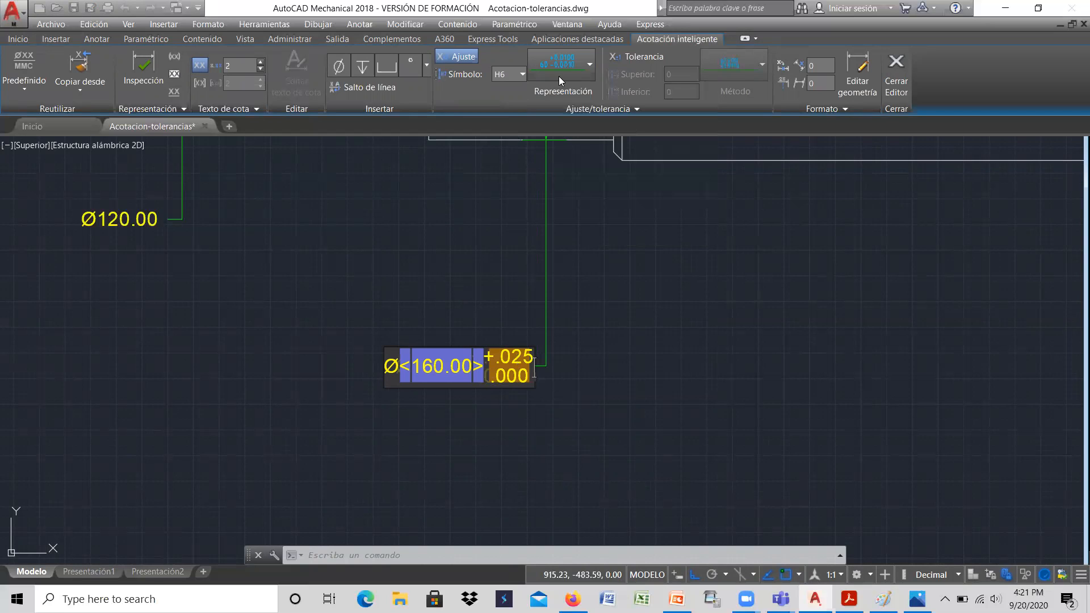
pyautogui.click(591, 67)
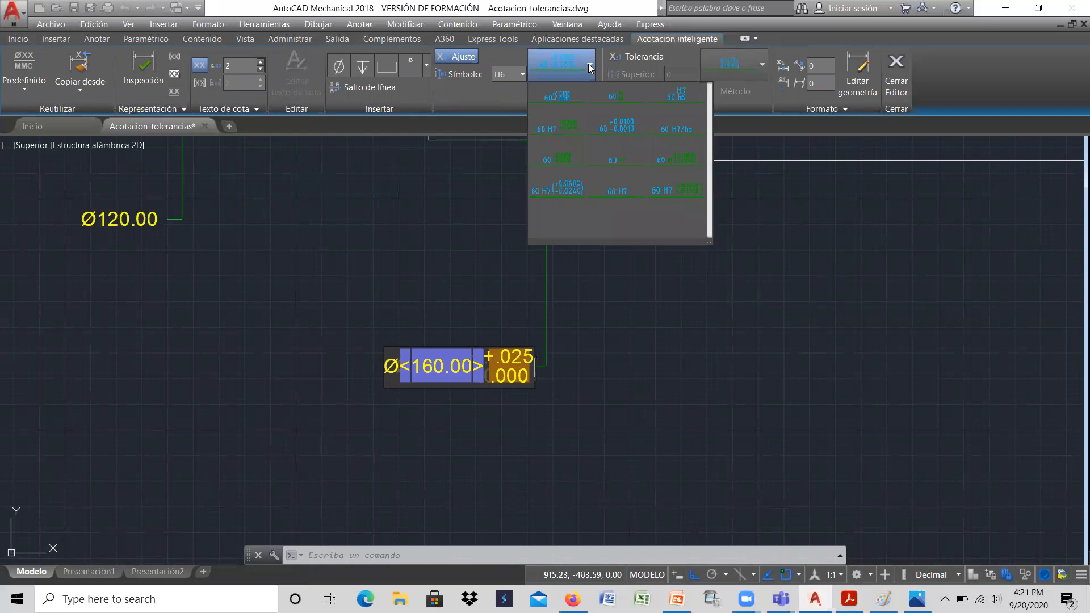
pyautogui.click(568, 91)
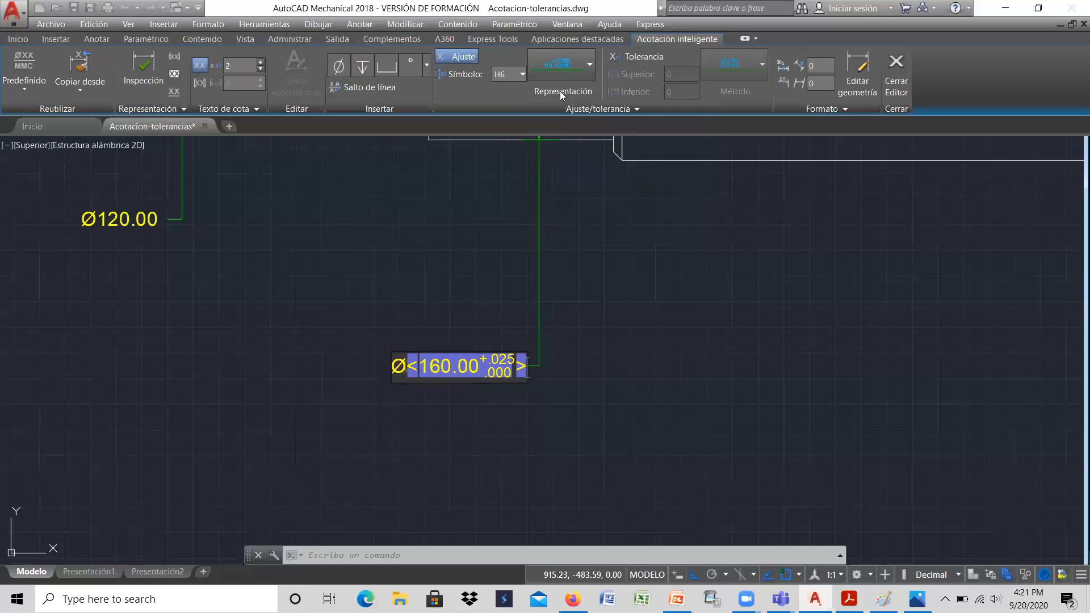
# Set the copied Ø160 dimension's fit to shaft tolerance k5 instead of a hole fit.
pyautogui.click(521, 75)
pyautogui.click(523, 88)
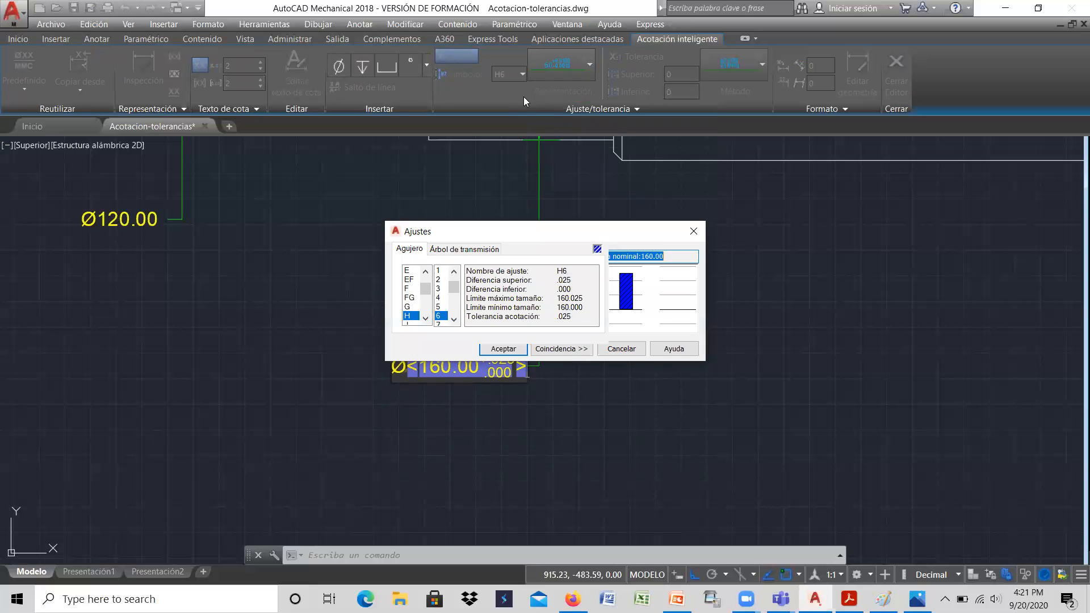
pyautogui.click(447, 252)
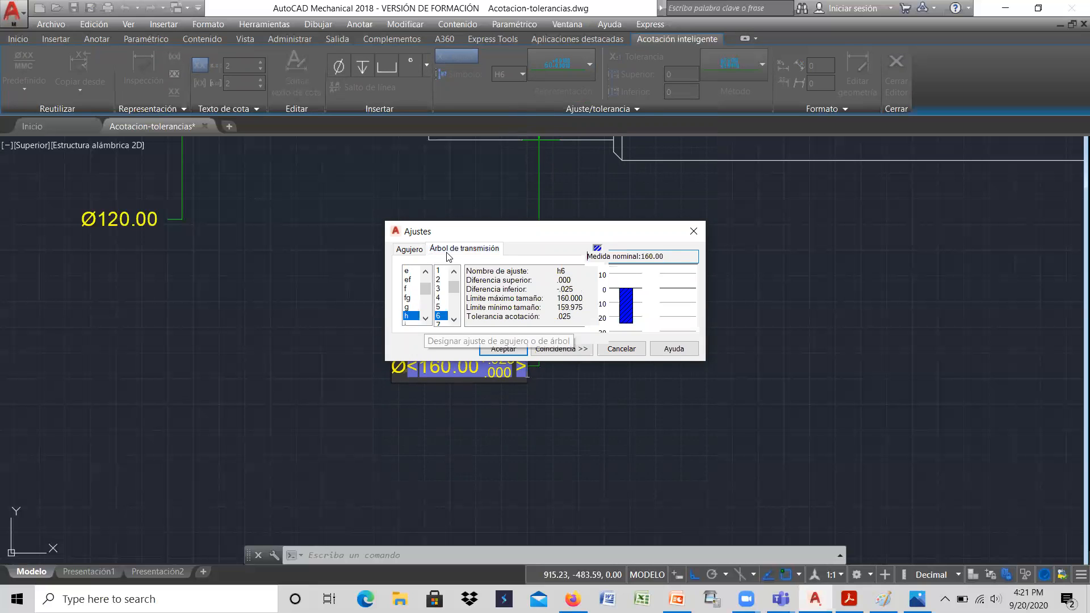
pyautogui.click(426, 319)
pyautogui.click(425, 320)
pyautogui.click(426, 319)
pyautogui.click(426, 319)
pyautogui.click(426, 320)
pyautogui.click(409, 301)
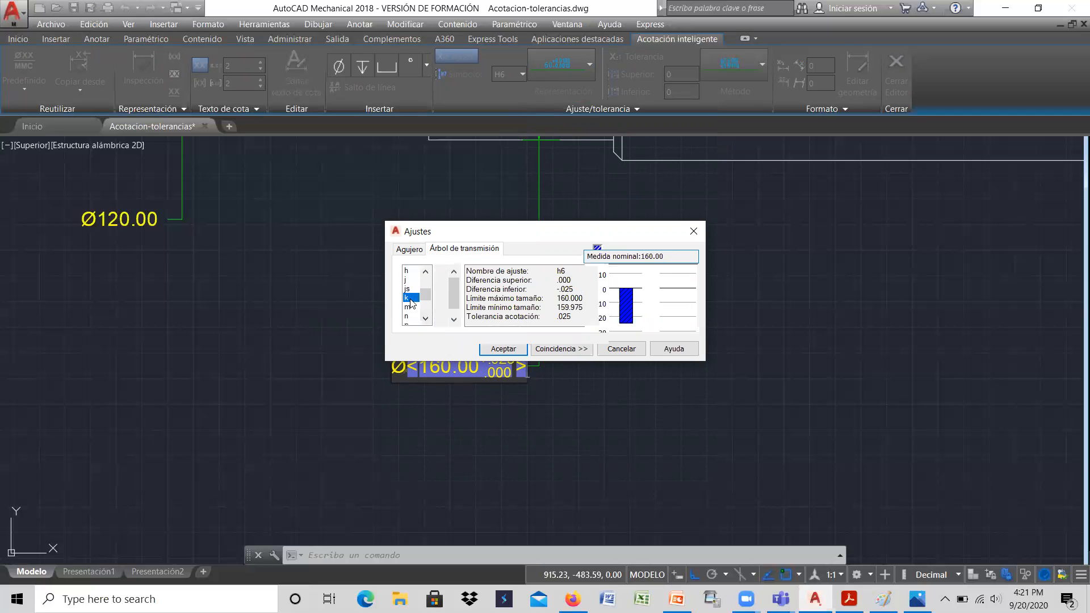
pyautogui.click(441, 307)
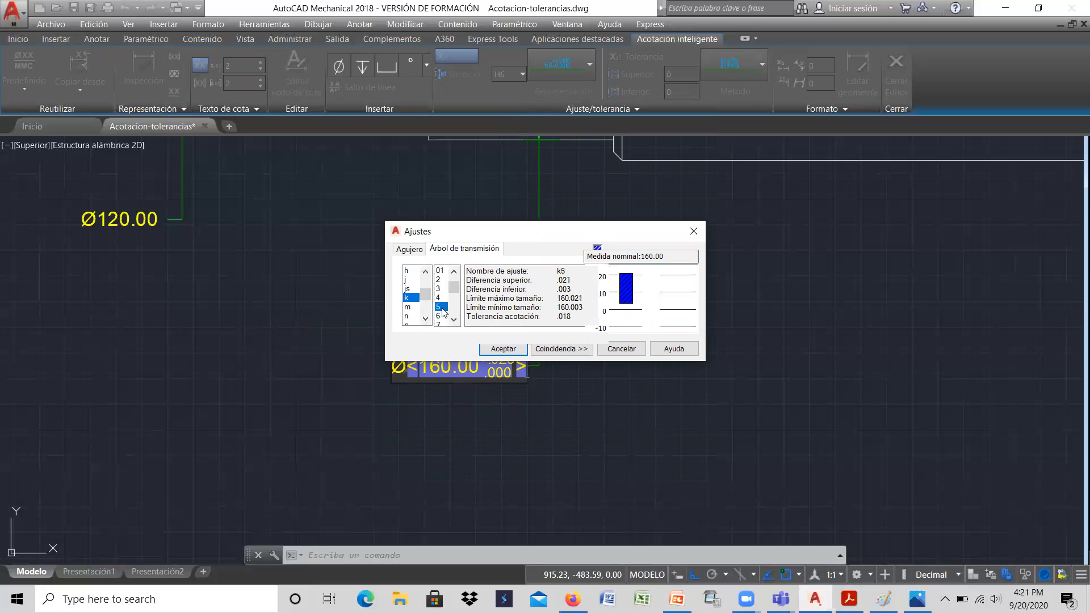
pyautogui.click(503, 349)
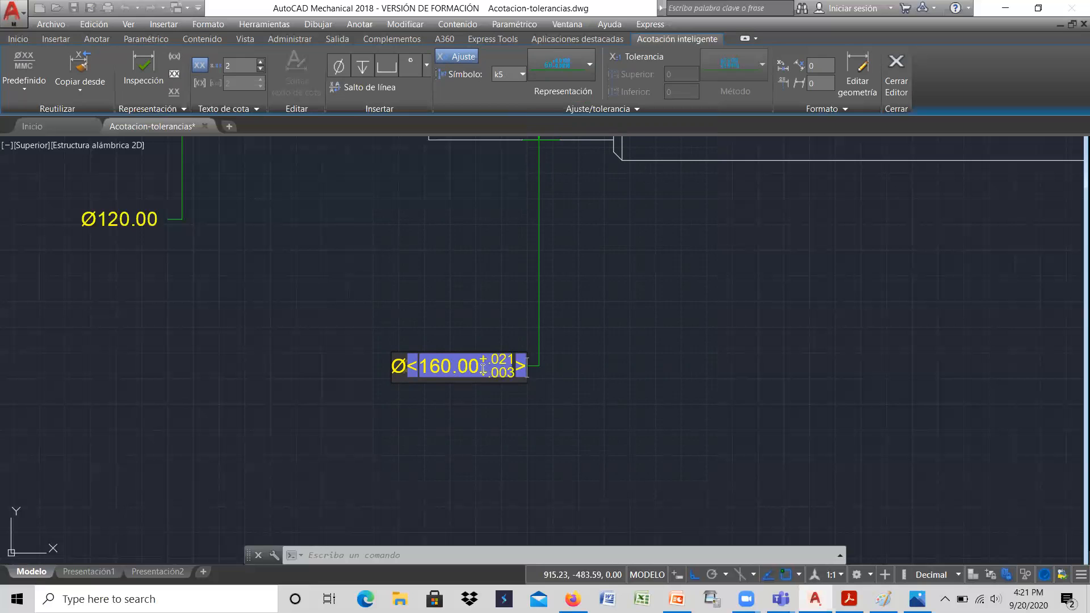
# Represent the k5 fit as small stacked deviations in the separate green text colour and finish editing the dimension.
pyautogui.click(587, 60)
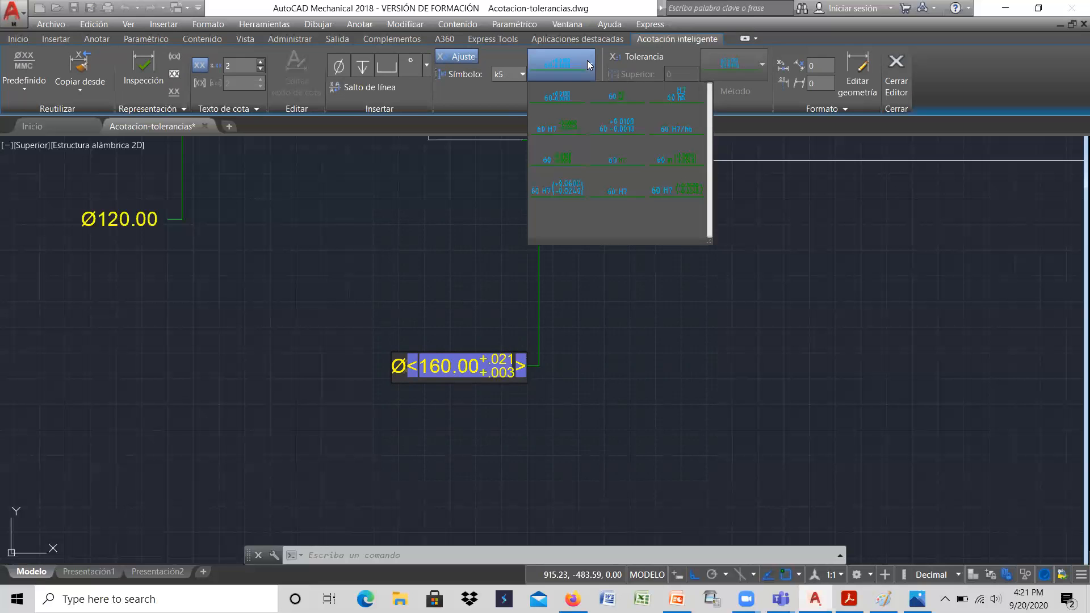
pyautogui.click(568, 154)
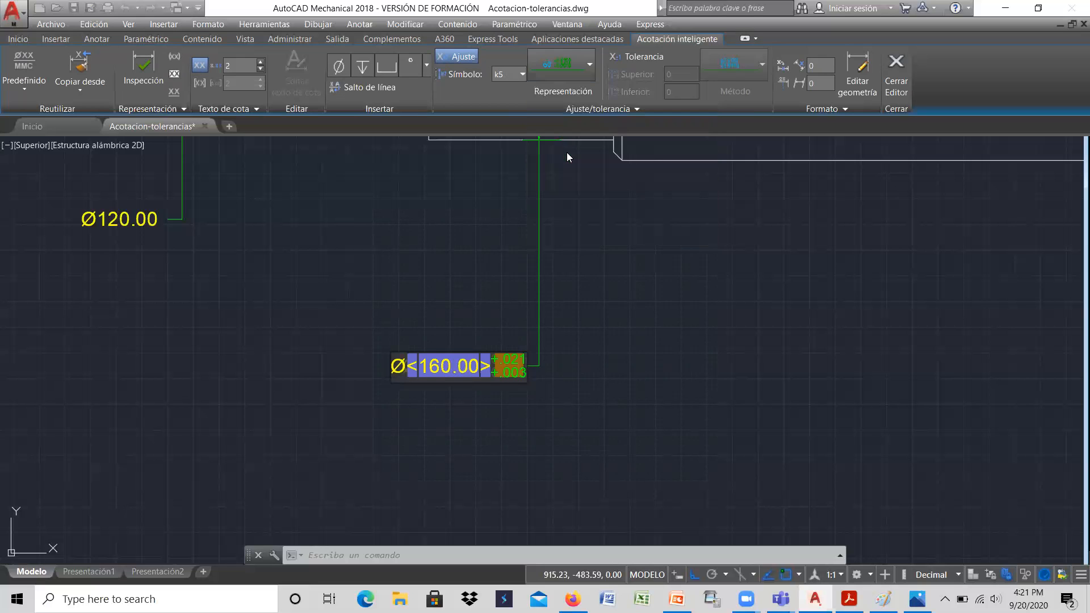
pyautogui.click(439, 268)
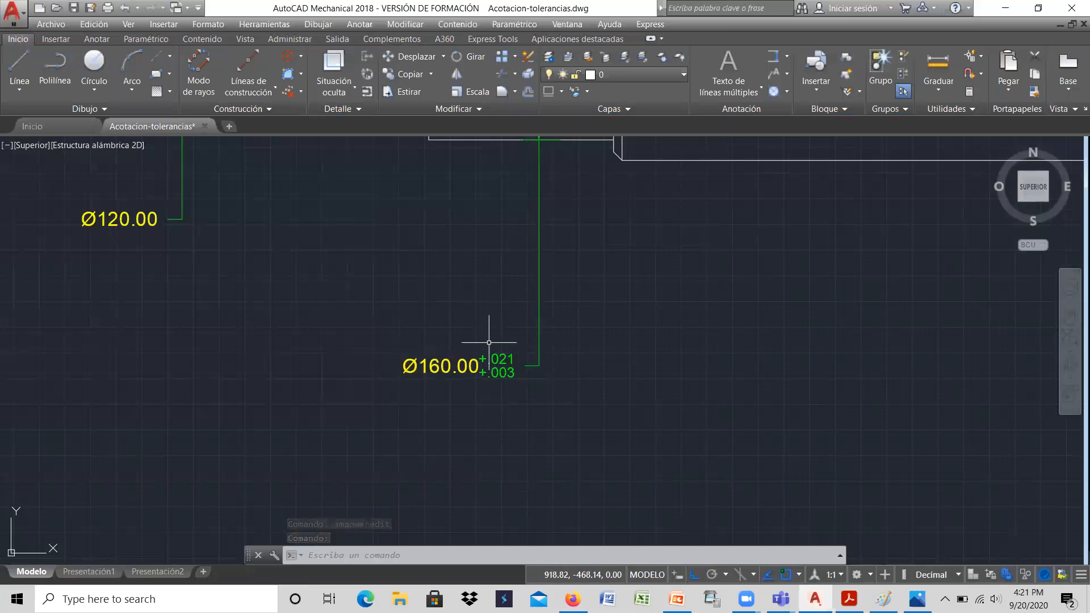
# Reopen the copied Ø160 dimension, review the available fit representations and close it without changing the representation.
pyautogui.doubleClick(493, 363)
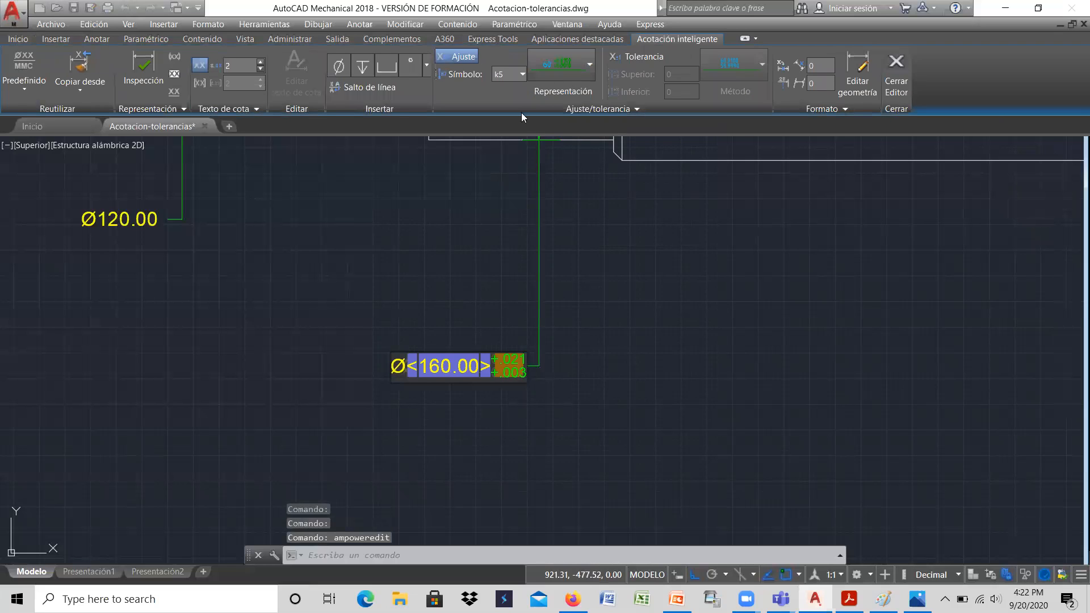
pyautogui.click(588, 63)
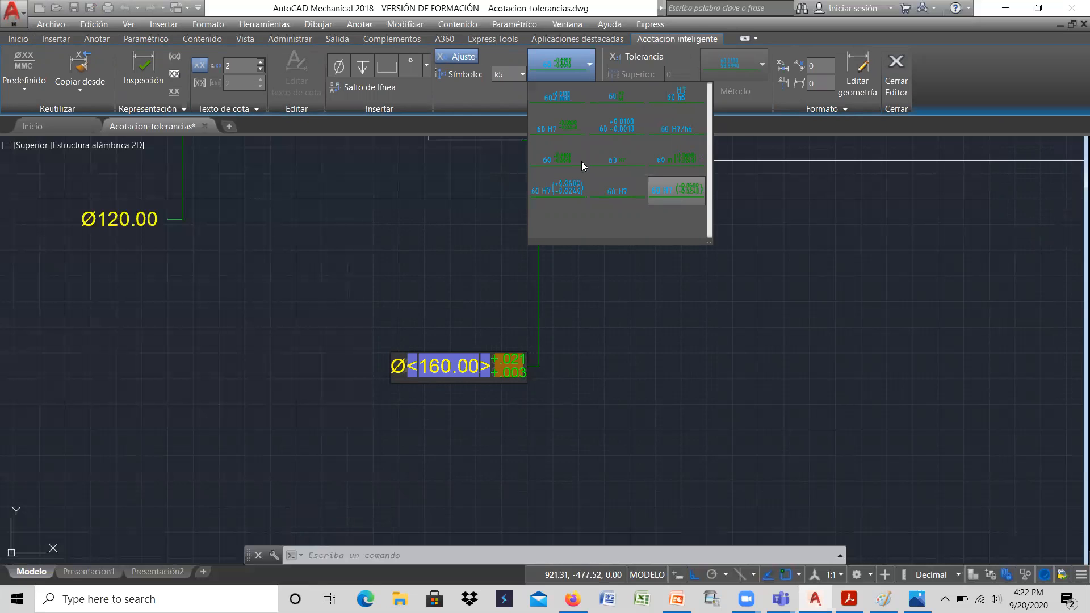
pyautogui.click(573, 354)
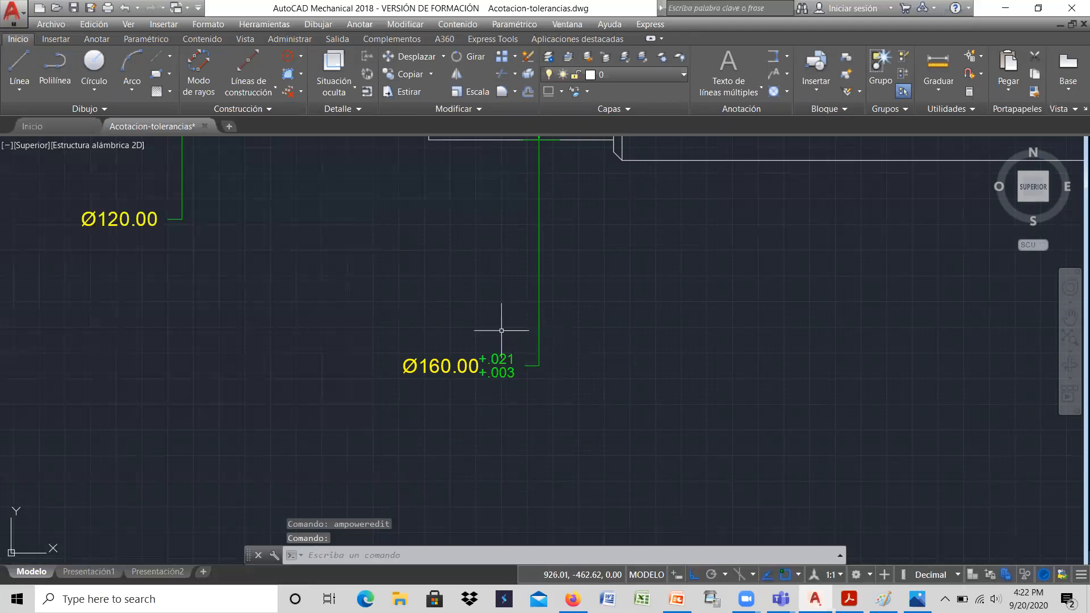
# Add a vertical power dimension between the upper and lower edges of the copied shaft's right end section.
pyautogui.scroll(-4, 504, 323)
pyautogui.scroll(-3, 527, 311)
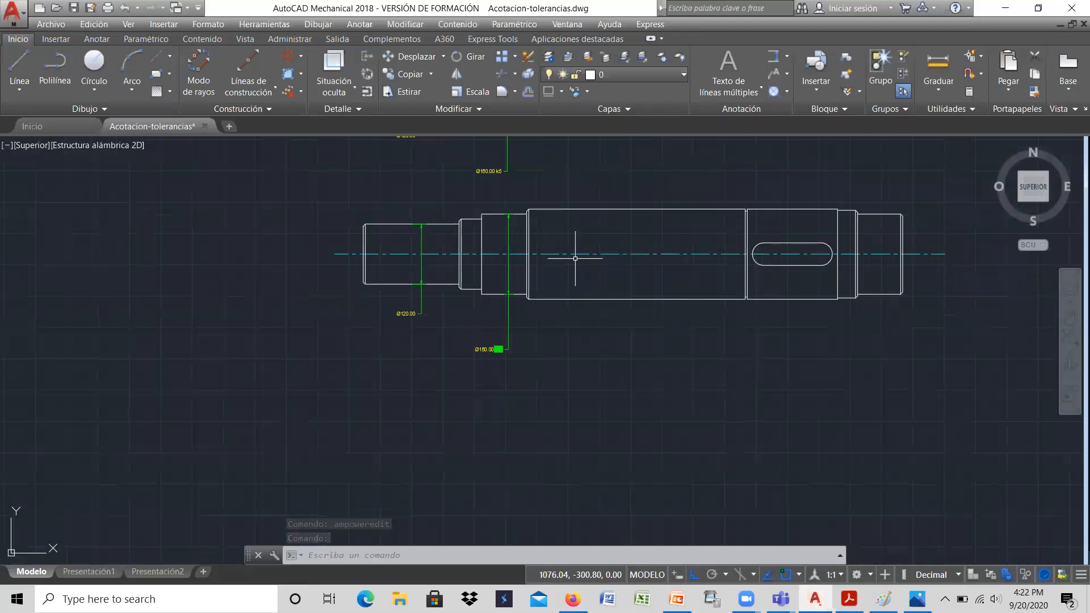
pyautogui.scroll(3, 572, 252)
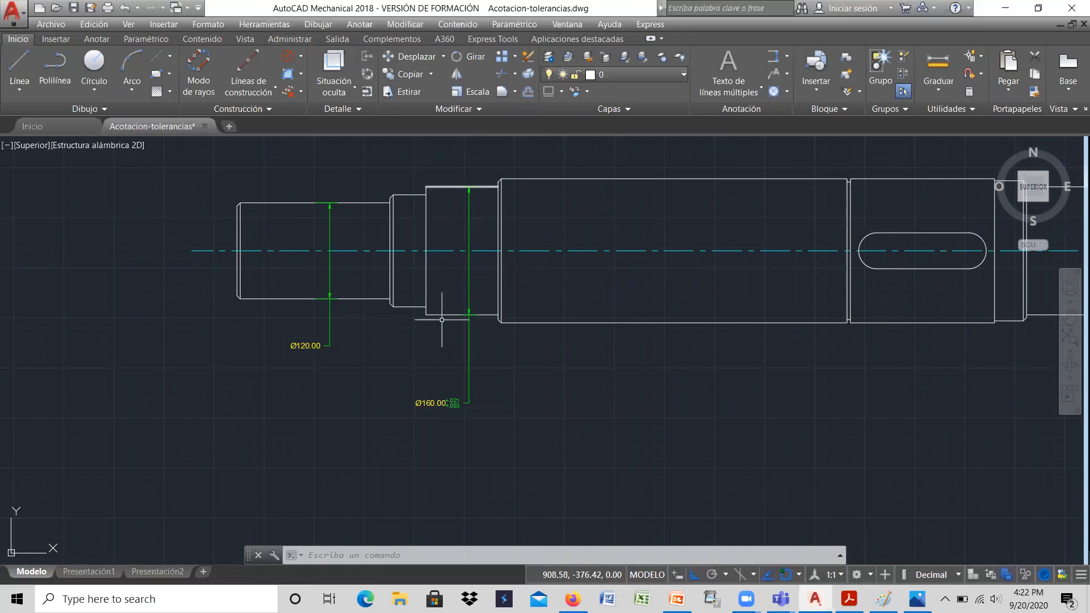
pyautogui.scroll(-2, 427, 261)
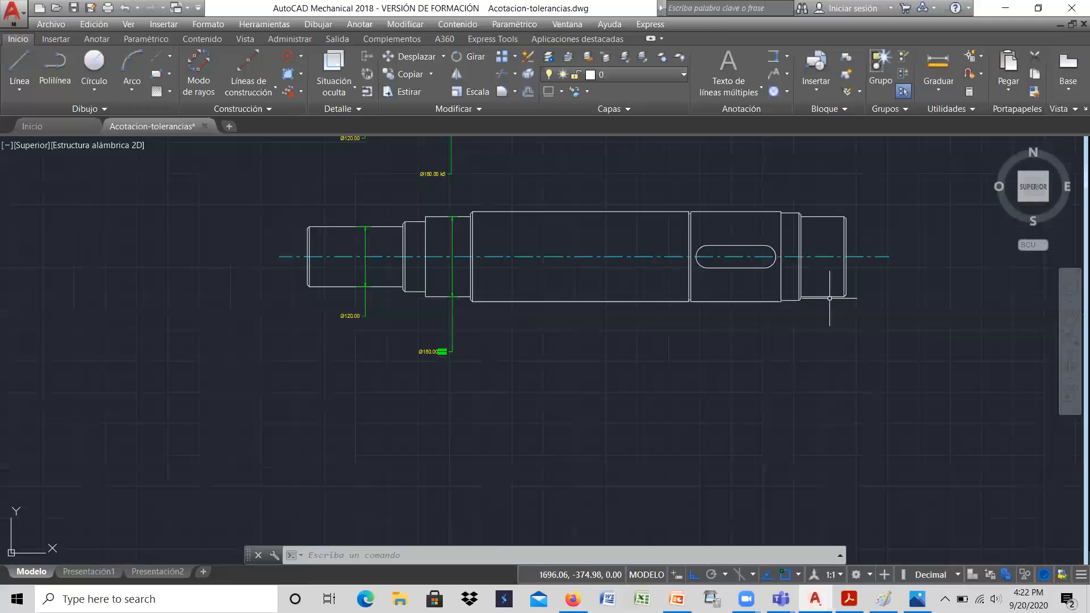
pyautogui.scroll(2, 811, 255)
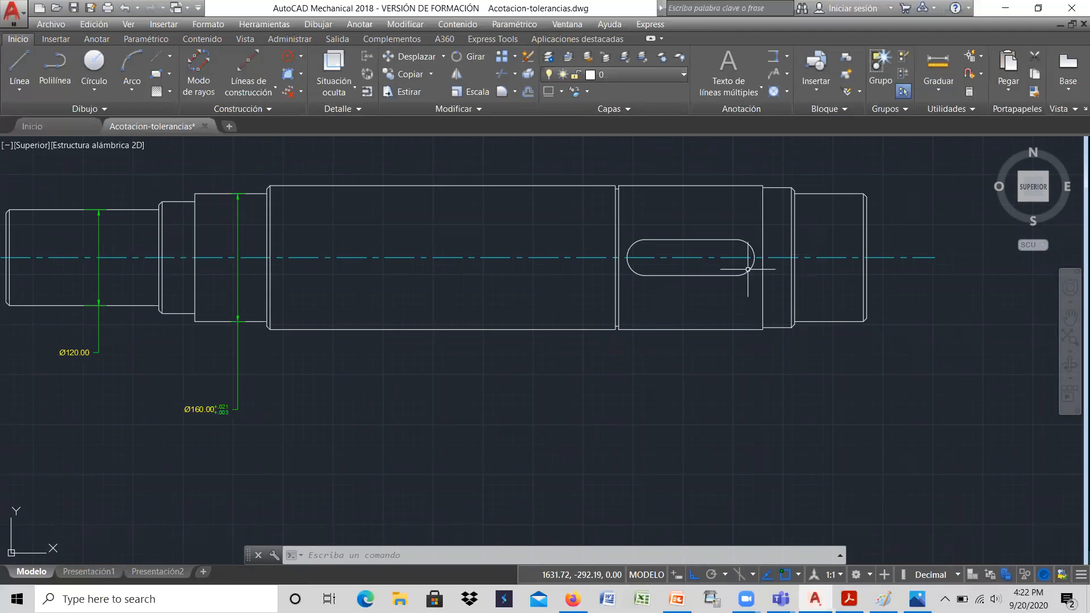
pyautogui.click(772, 56)
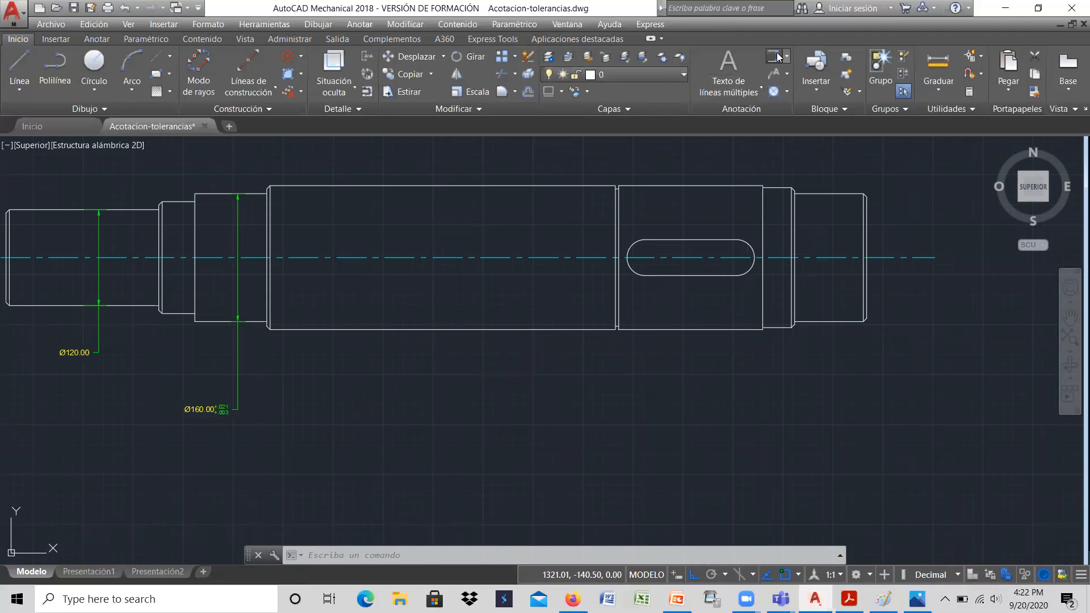
pyautogui.click(829, 193)
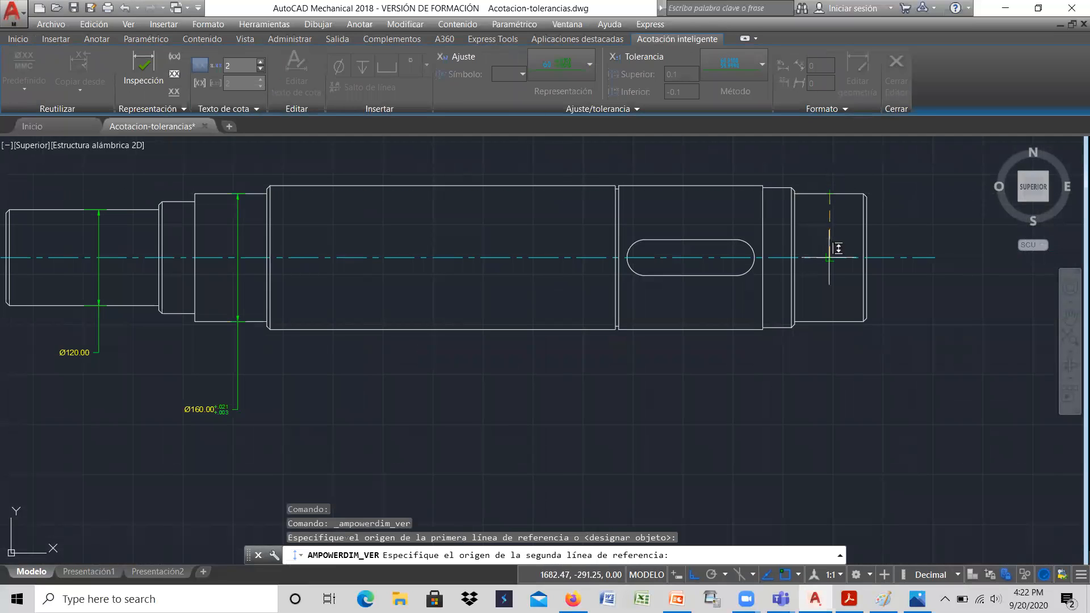
pyautogui.click(836, 321)
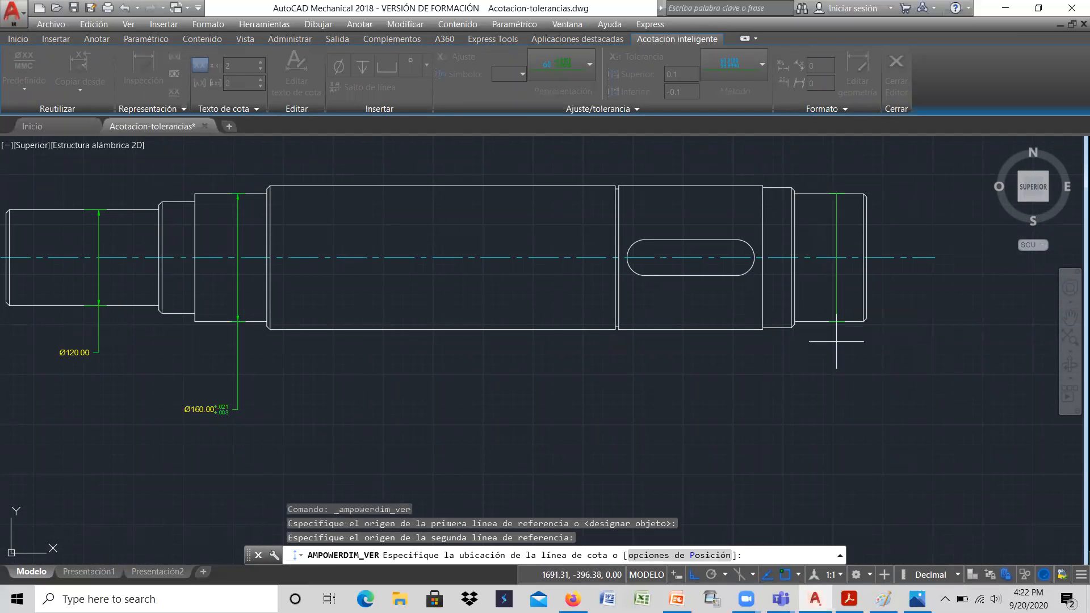
pyautogui.click(825, 389)
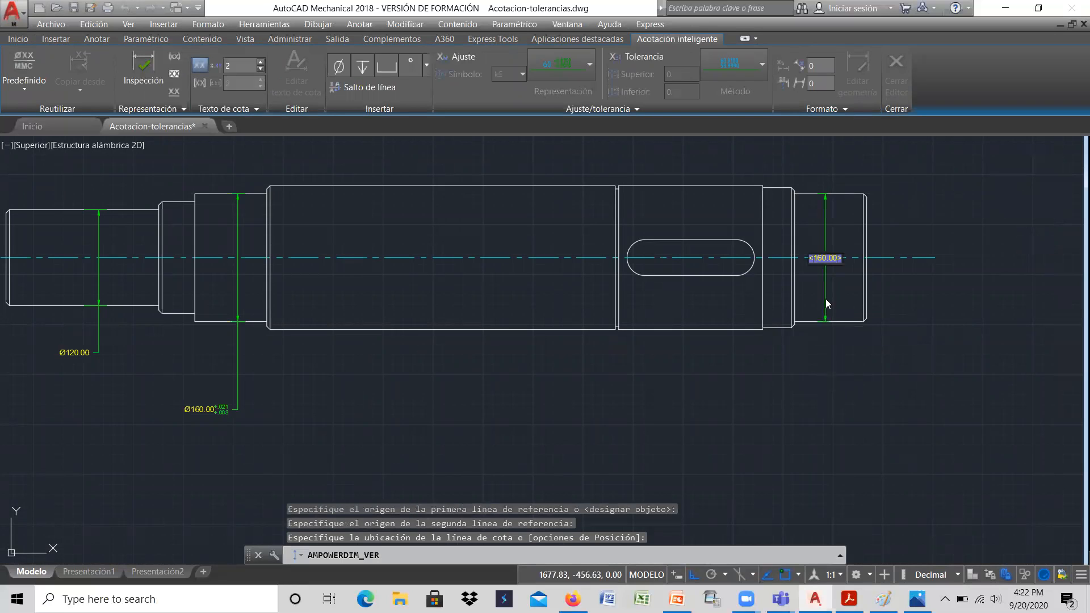
pyautogui.click(837, 308)
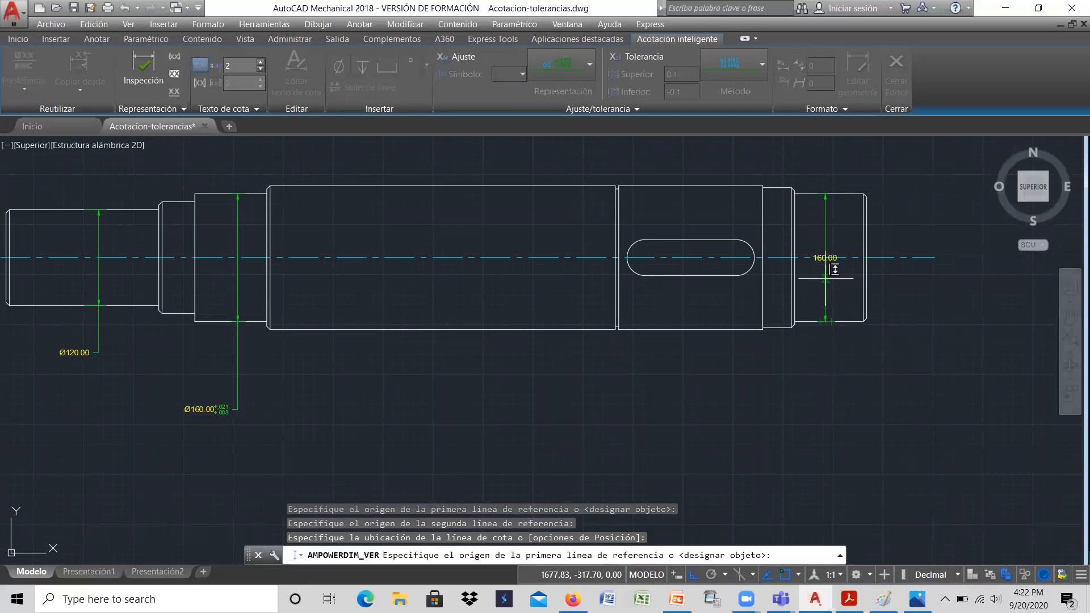
pyautogui.press('Return')
pyautogui.press('Escape')
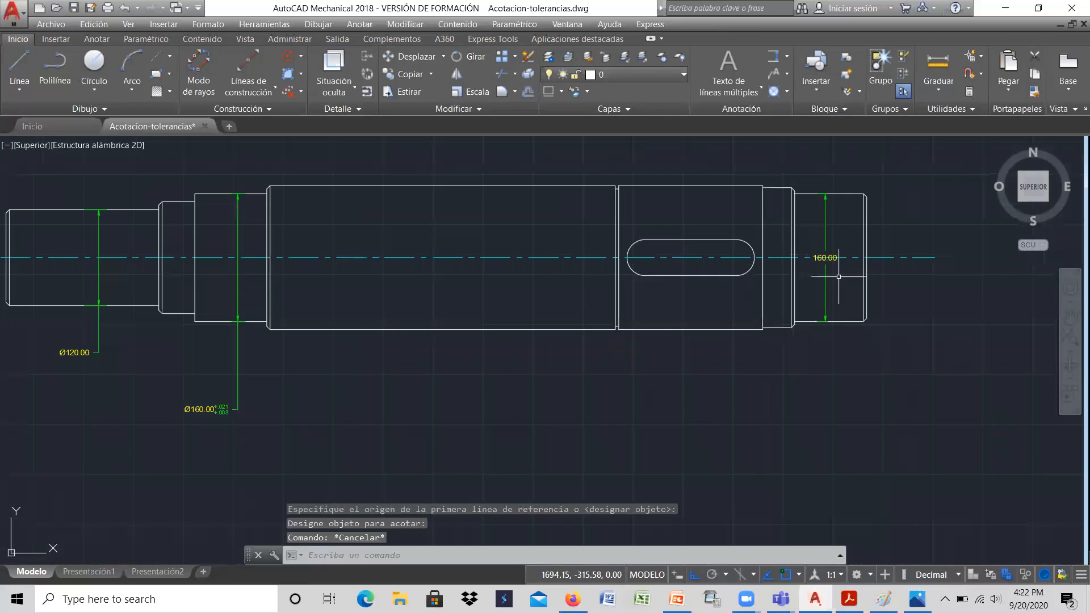
# Move the right end section's dimension text below the shaft and shift its dimension line back toward the middle of the section.
pyautogui.click(825, 258)
pyautogui.click(825, 257)
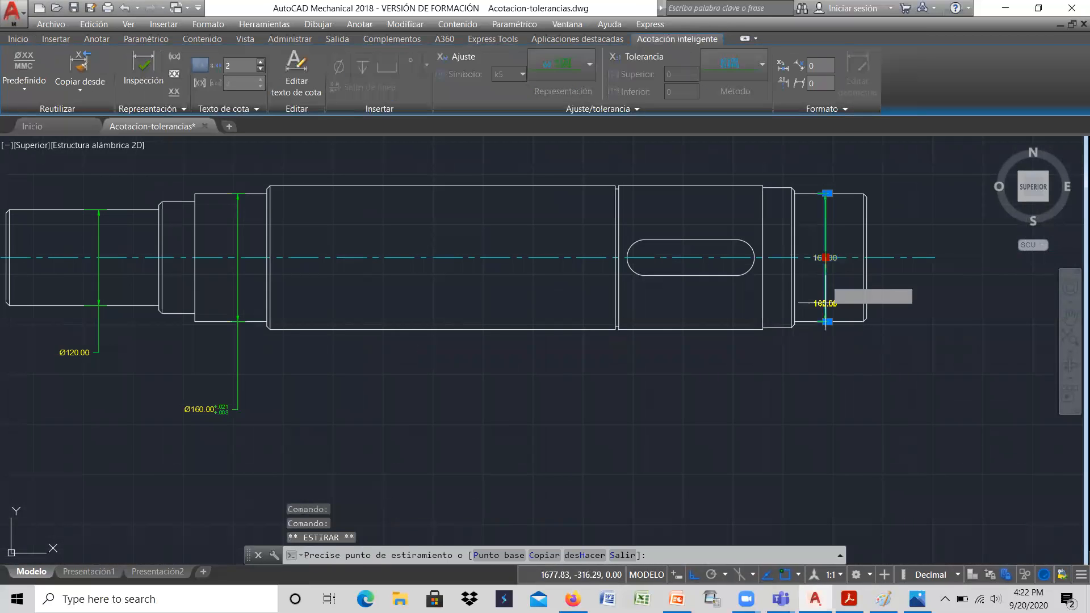
pyautogui.click(799, 395)
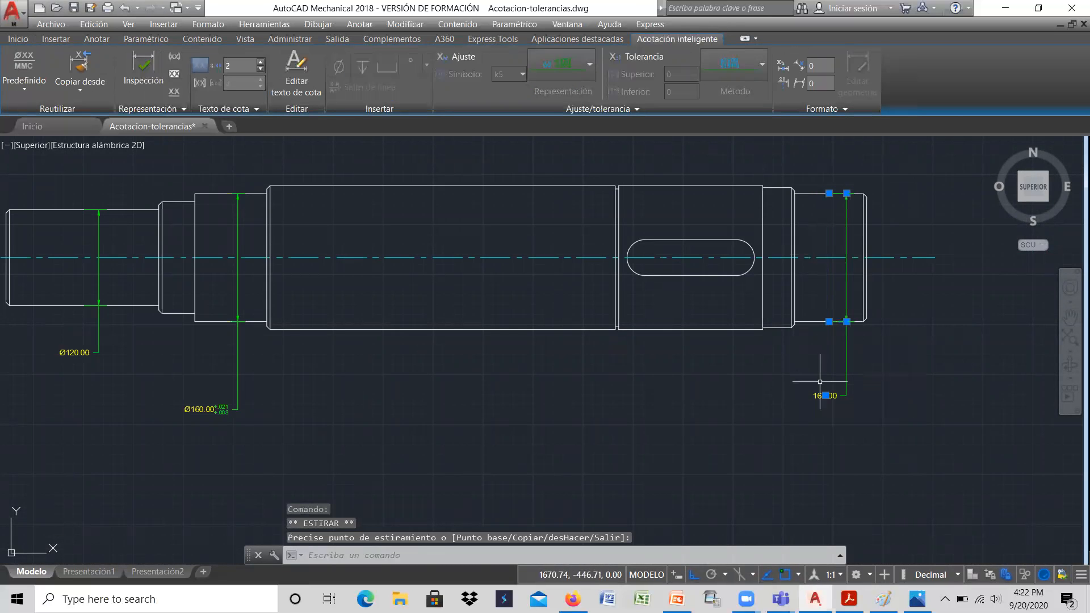
pyautogui.click(846, 321)
pyautogui.click(829, 322)
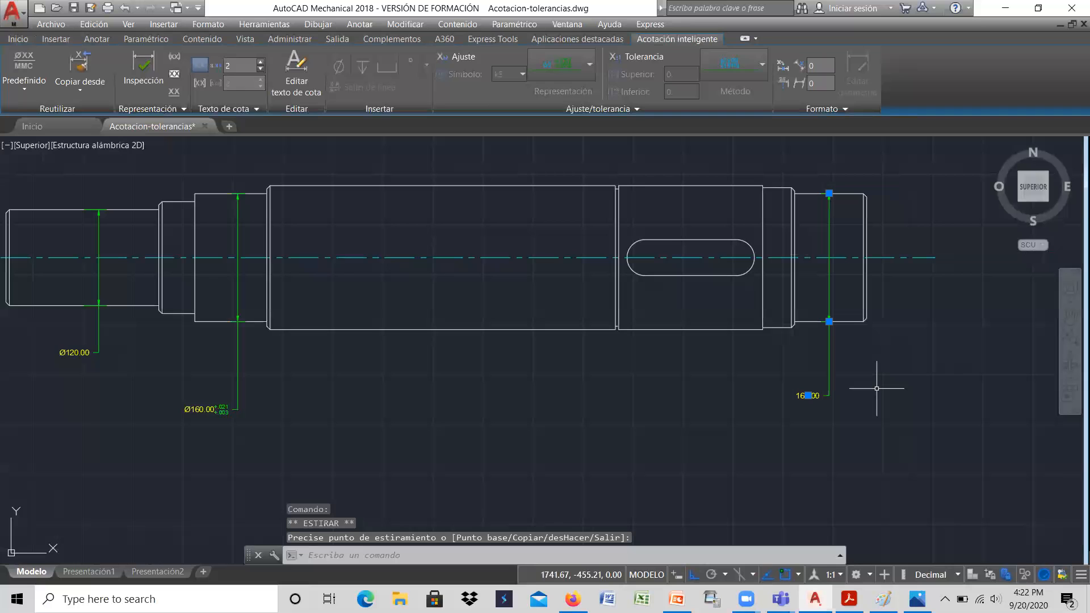
pyautogui.press('Escape')
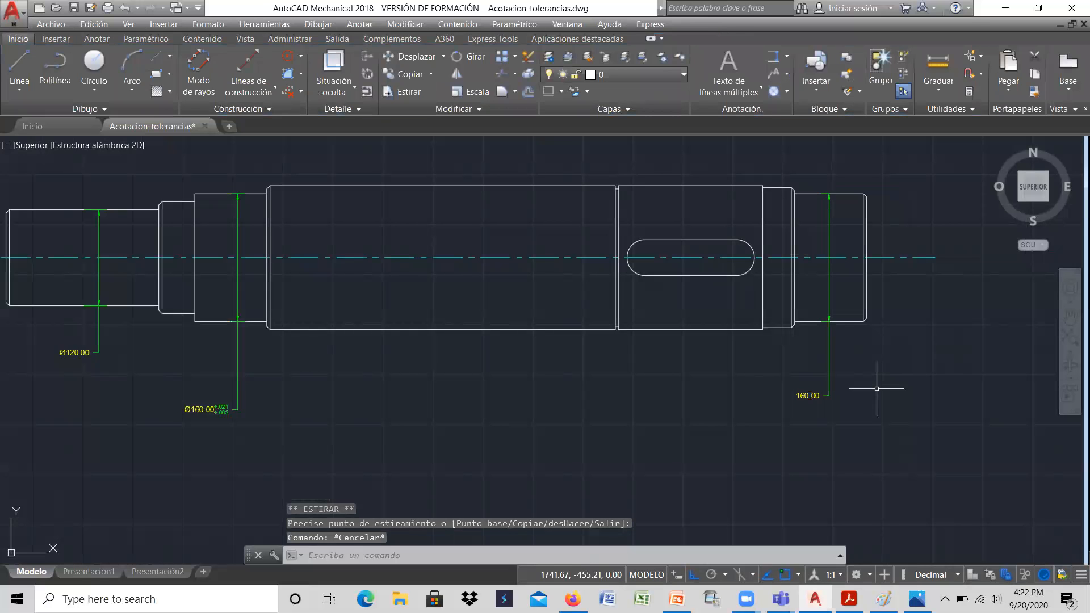
# Open the right end section's dimension for editing and insert a diameter symbol before its value.
pyautogui.click(813, 396)
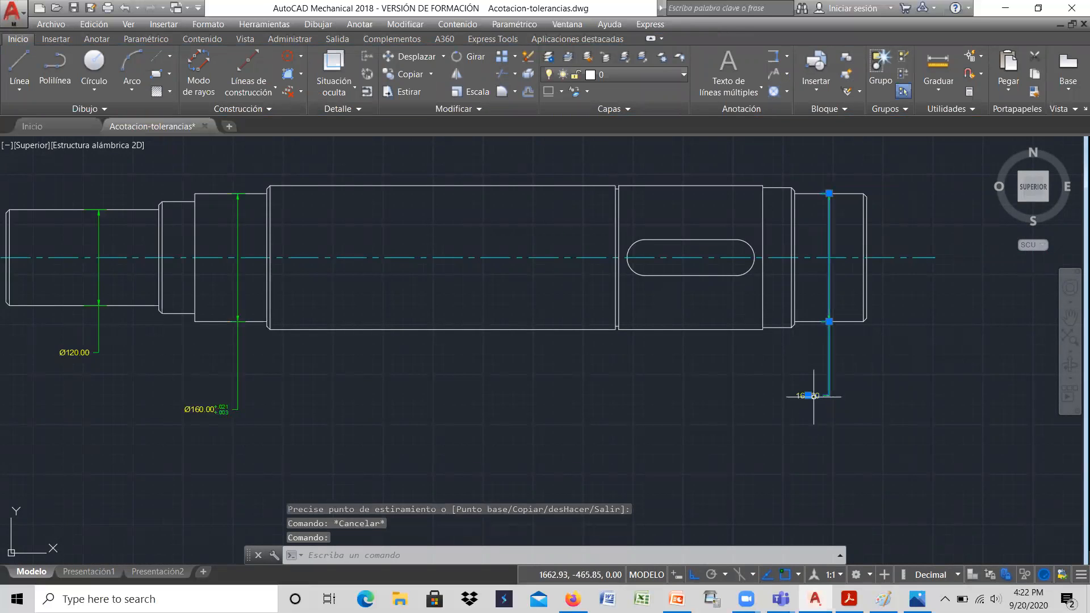
pyautogui.doubleClick(813, 396)
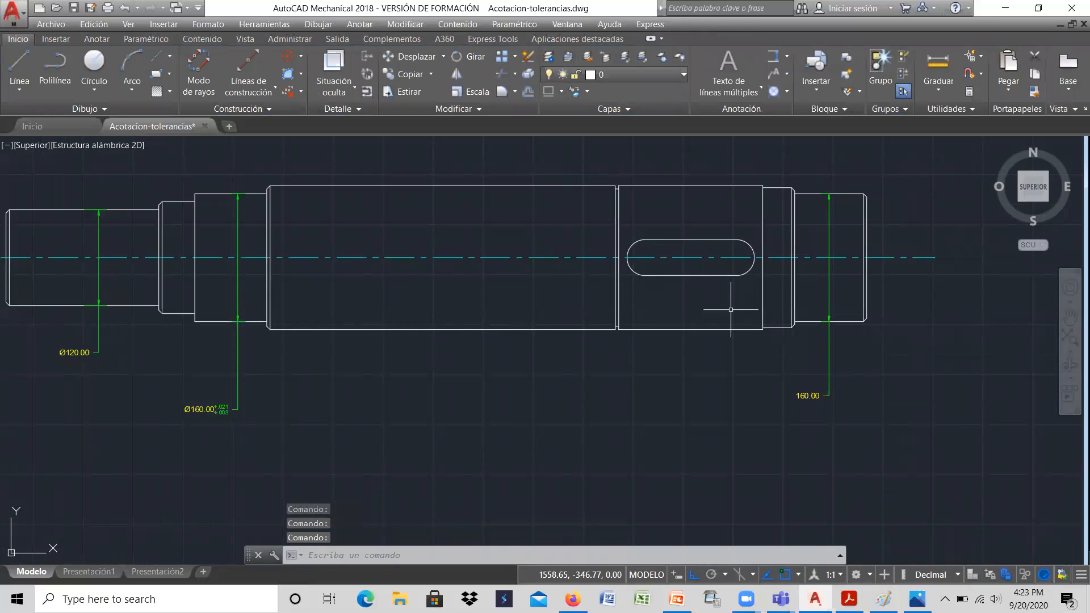
pyautogui.doubleClick(806, 395)
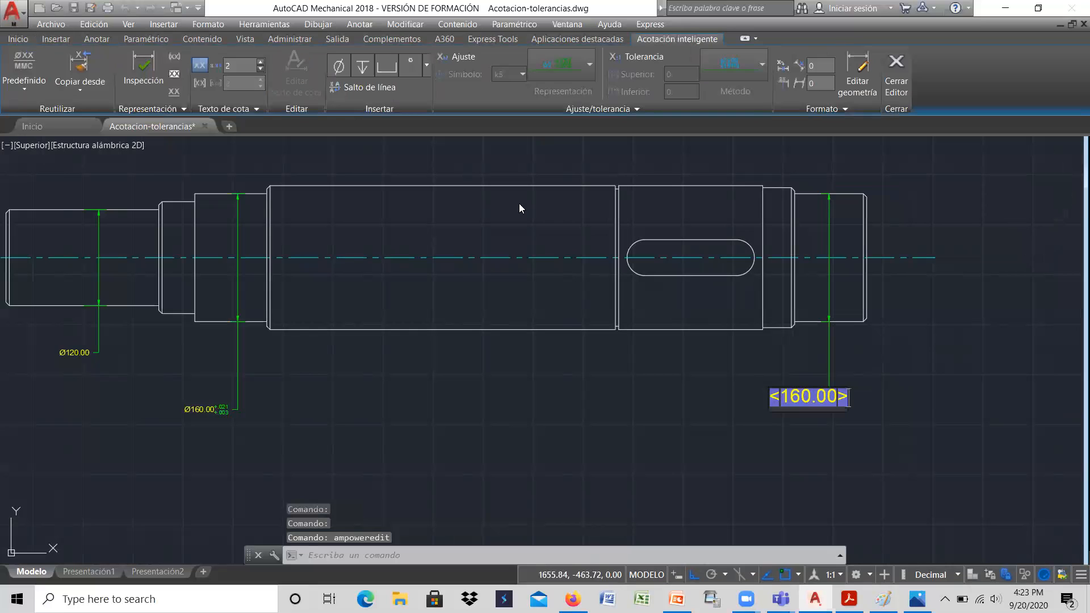
pyautogui.click(345, 67)
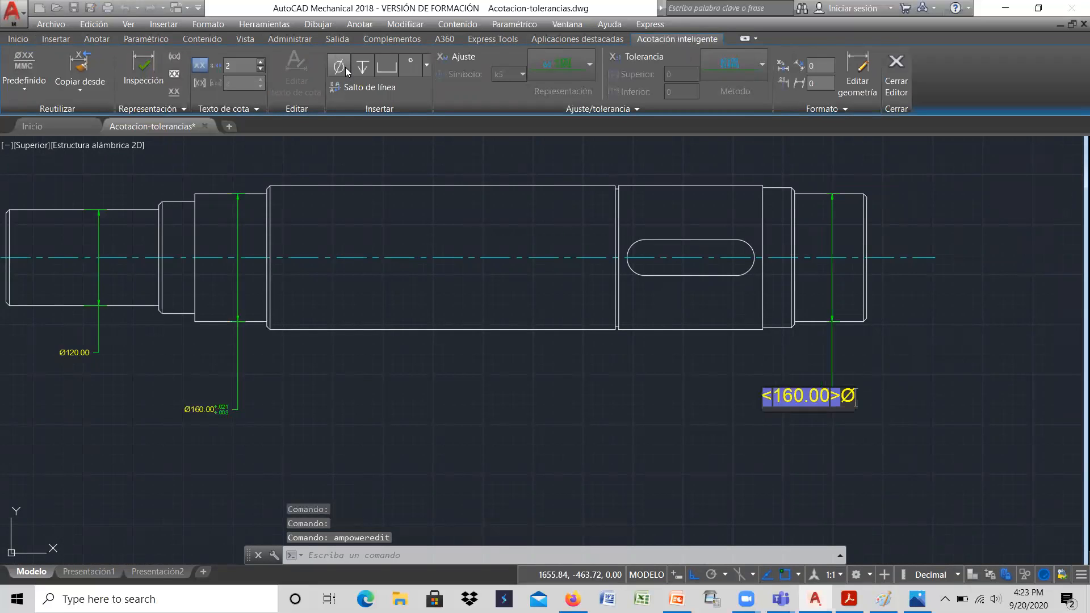
pyautogui.press('BackSpace')
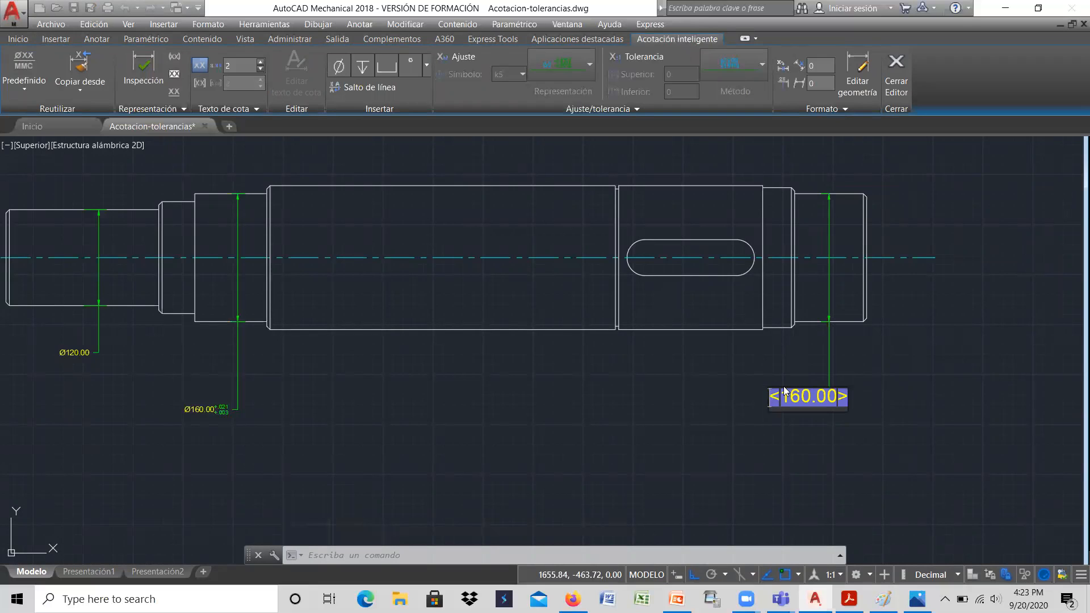
pyautogui.click(345, 67)
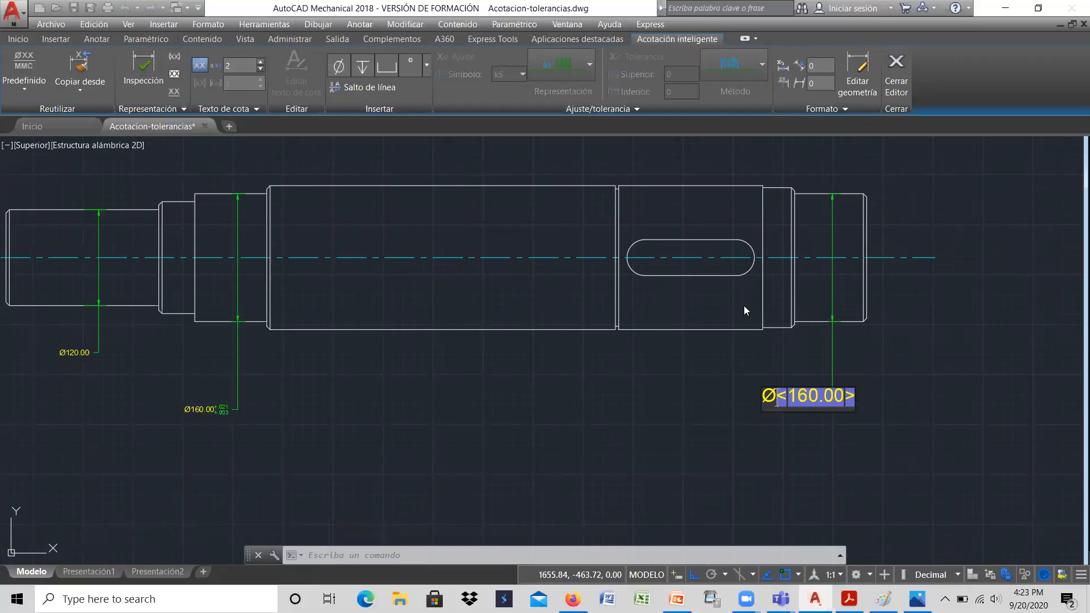
# Add a deviation tolerance of 0.021 upper and 0.003 lower to the right end section's diameter dimension.
pyautogui.click(855, 399)
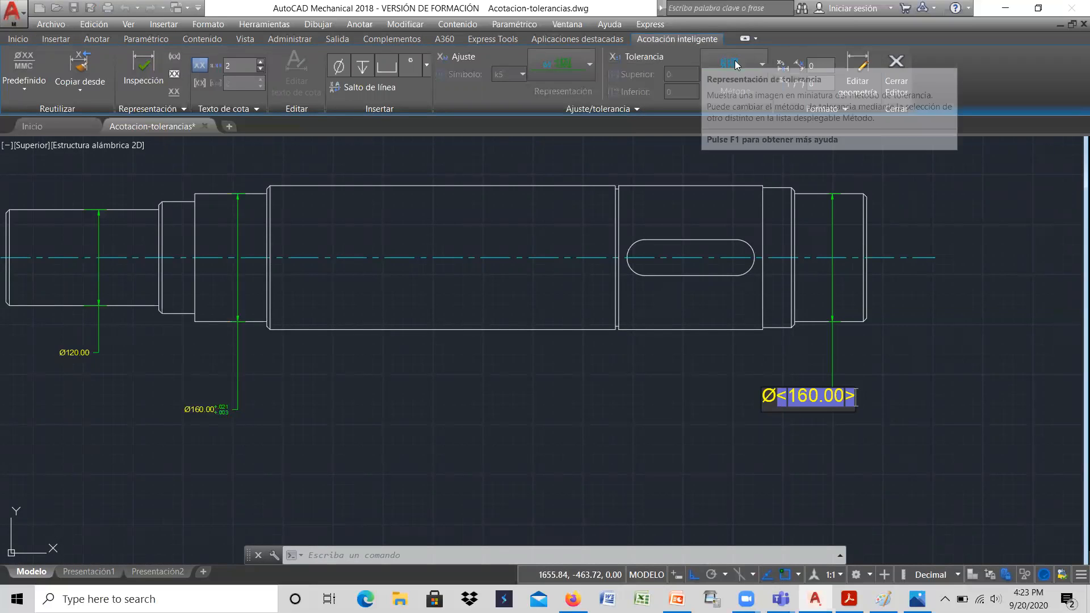
pyautogui.click(644, 56)
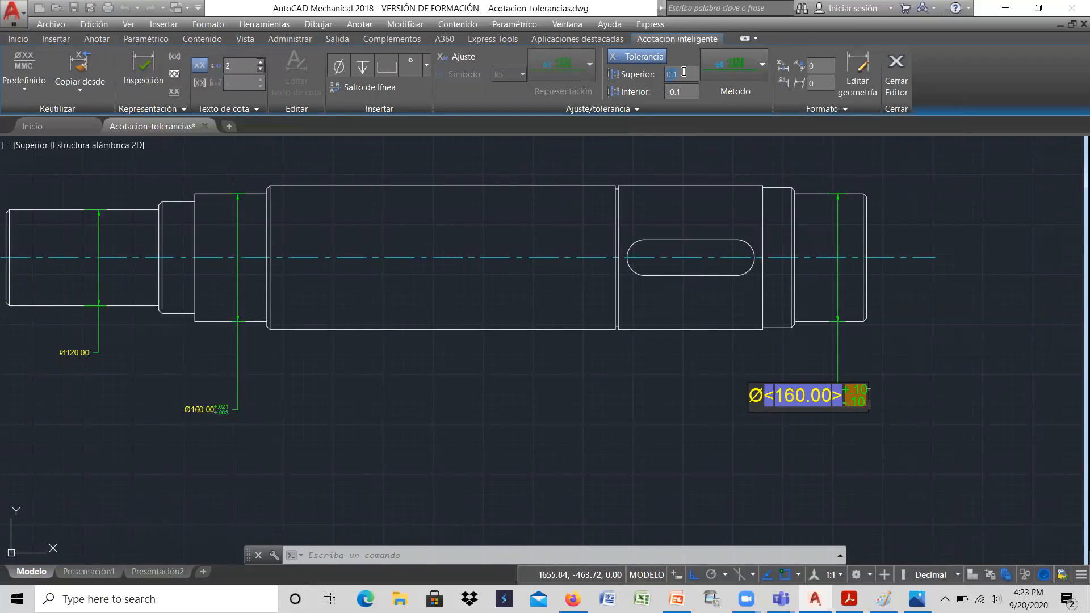
pyautogui.write('+.02')
pyautogui.press('Return')
pyautogui.click(688, 88)
pyautogui.press('BackSpace')
pyautogui.write('.003')
pyautogui.press('Return')
pyautogui.click(701, 414)
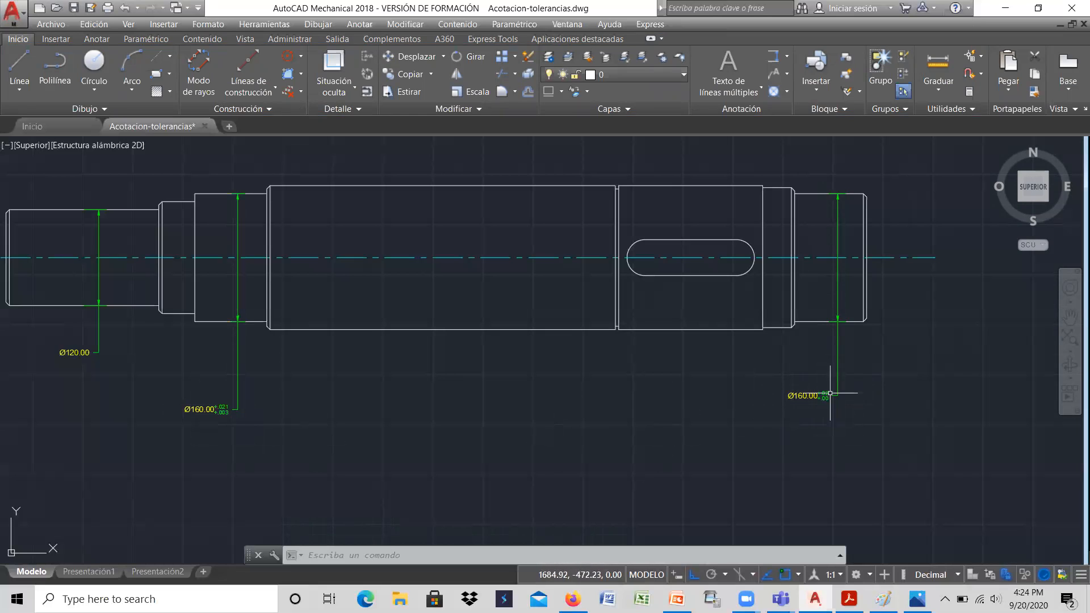
# Reopen the right end section's dimension, review the available tolerance methods and close it without changing the method.
pyautogui.doubleClick(806, 396)
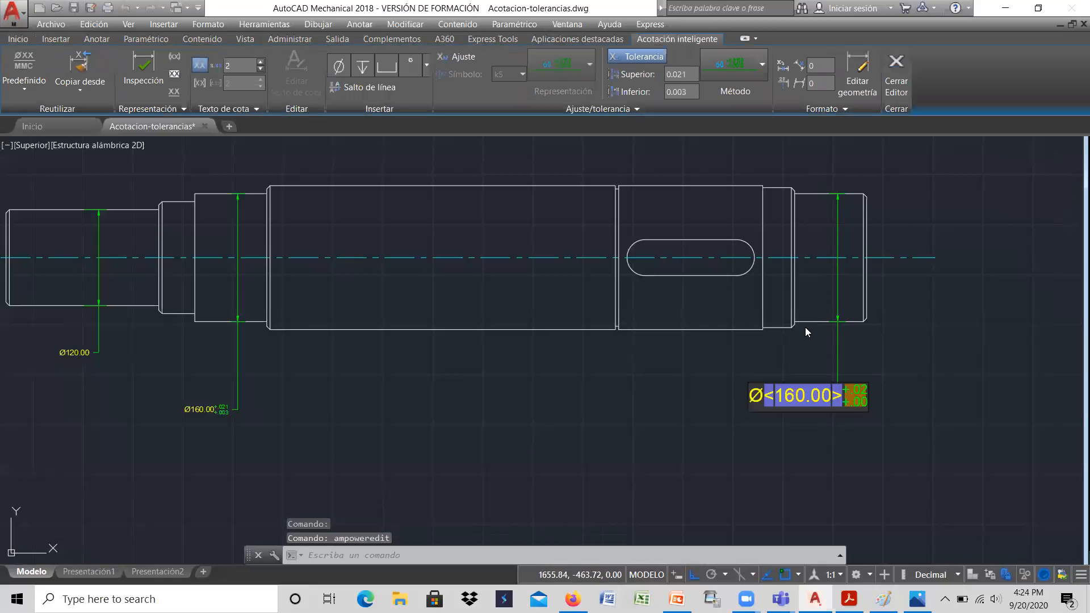
pyautogui.click(762, 66)
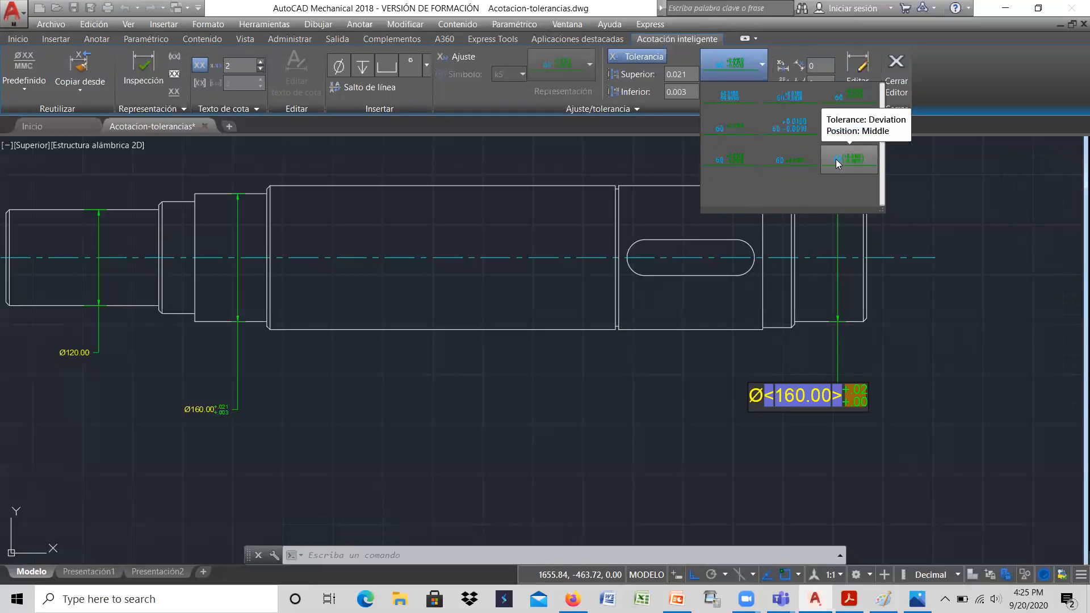
pyautogui.click(696, 398)
pyautogui.click(678, 395)
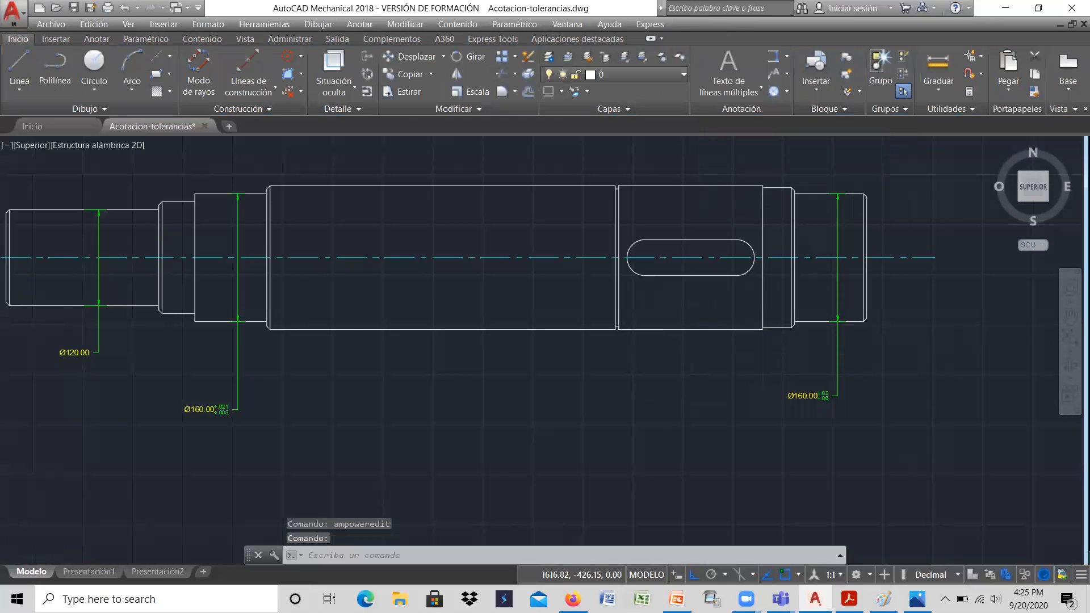
# Add a horizontal power dimension across the chamfer at the copied shaft's left end, placed above the shaft.
pyautogui.scroll(-2, 776, 361)
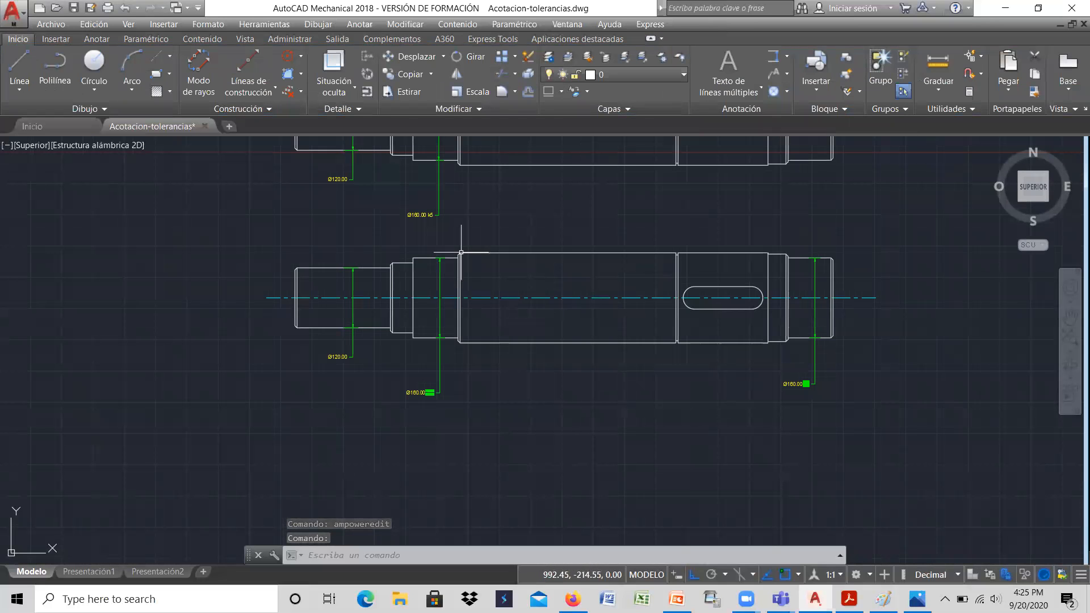
pyautogui.scroll(2, 301, 269)
pyautogui.scroll(1, 289, 255)
pyautogui.scroll(-1, 289, 255)
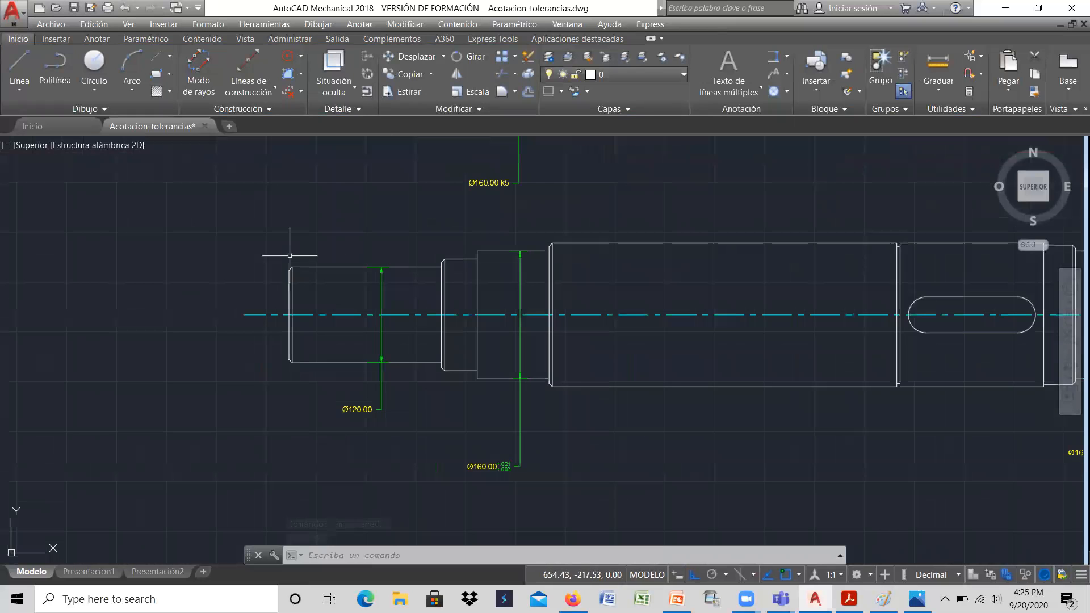
pyautogui.scroll(1, 289, 255)
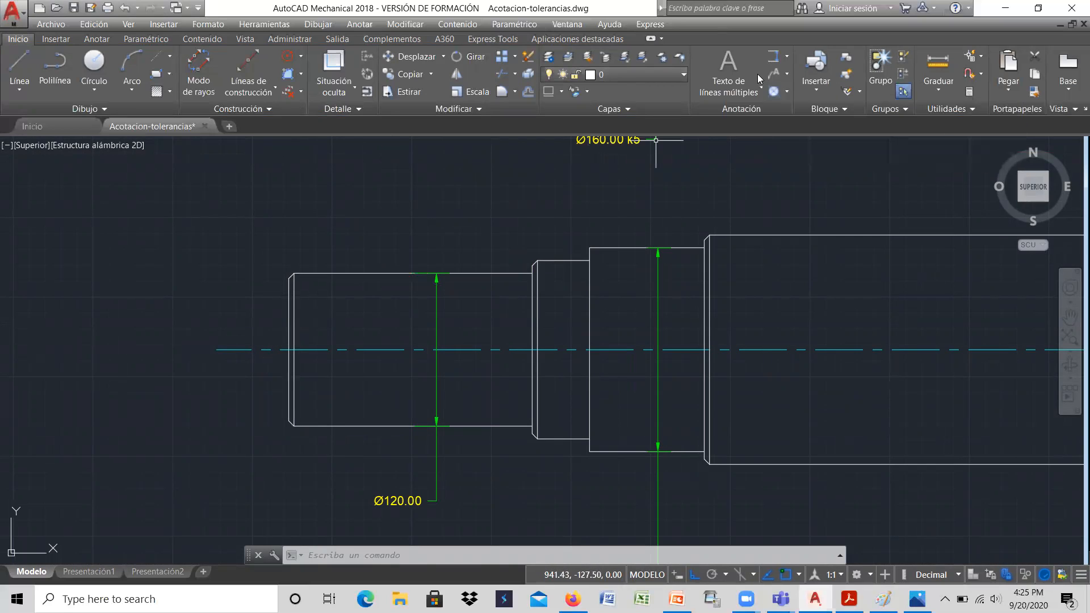
pyautogui.click(787, 57)
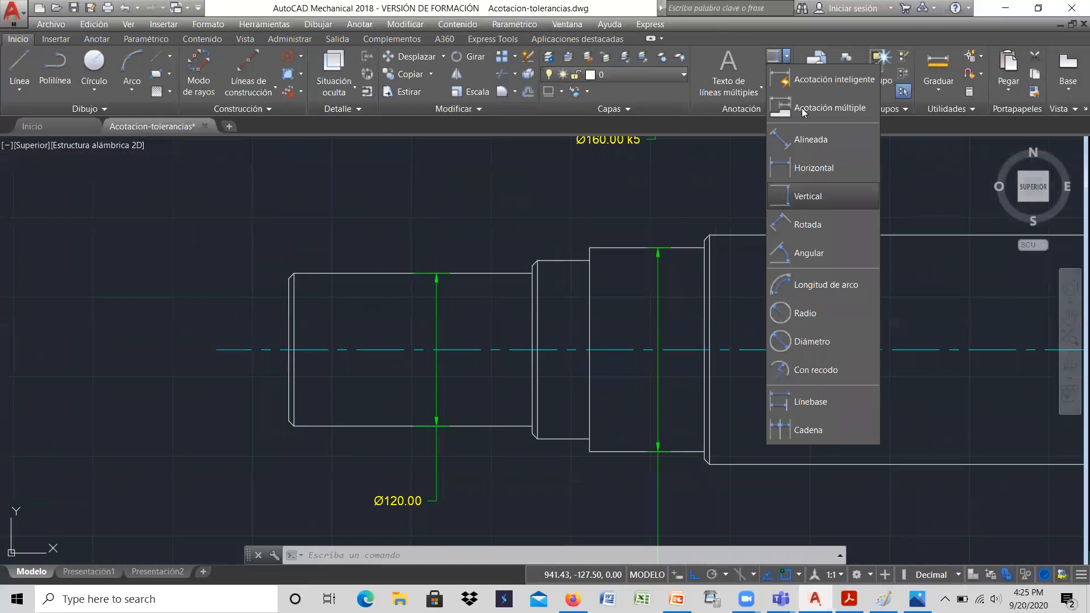
pyautogui.click(802, 171)
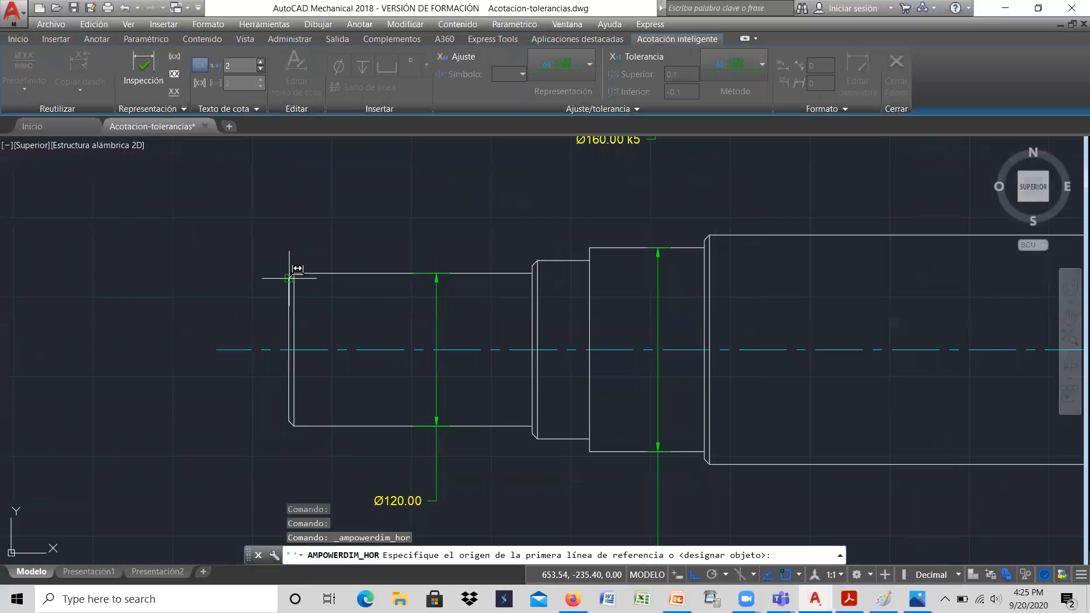
pyautogui.click(293, 278)
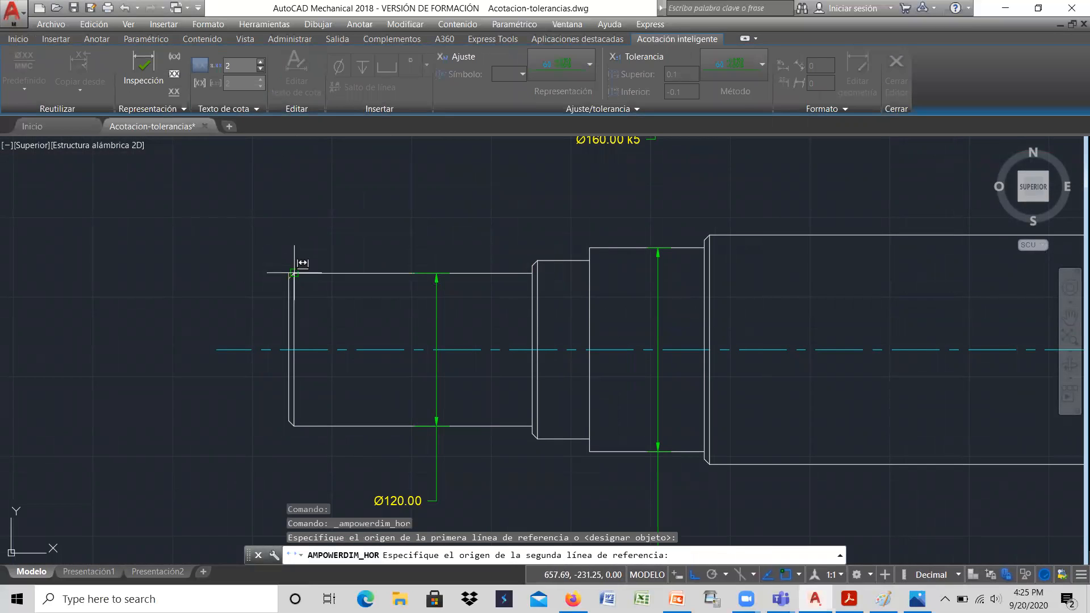
pyautogui.click(293, 273)
pyautogui.click(295, 211)
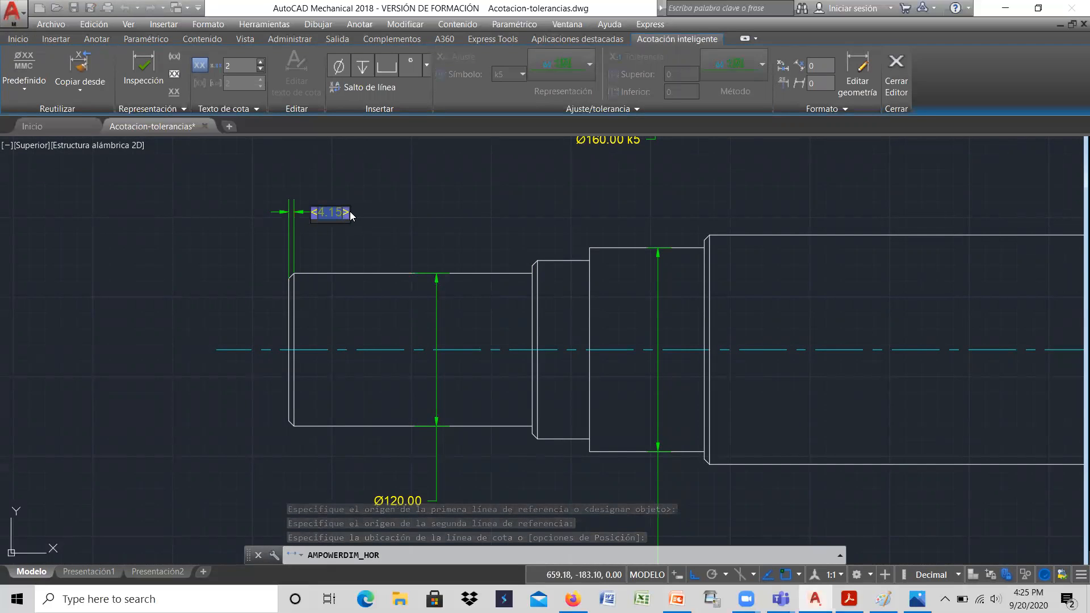
pyautogui.press('Return')
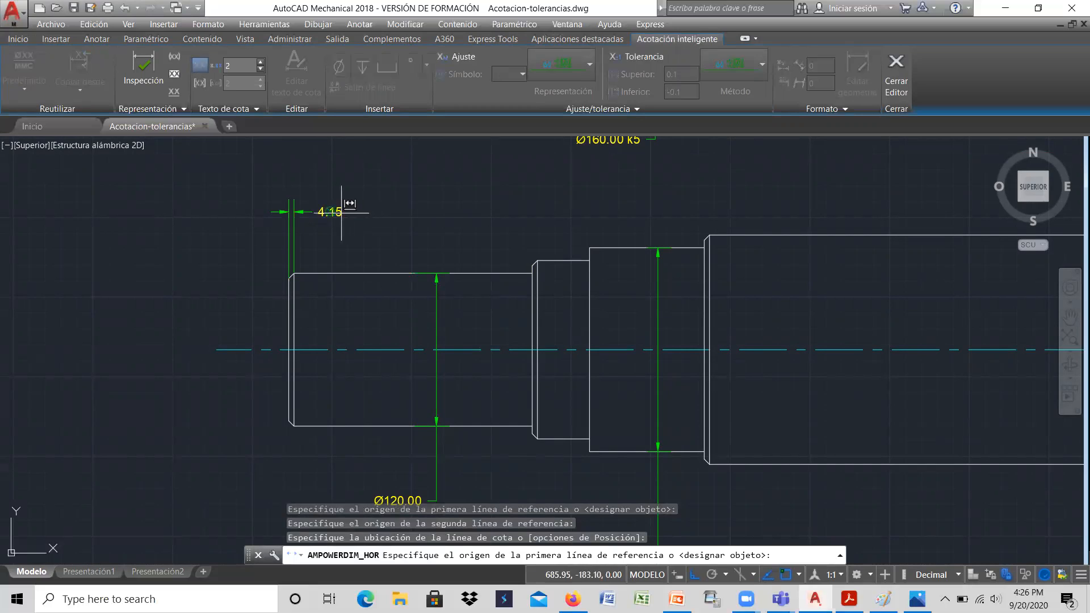
pyautogui.press('Return')
pyautogui.click(346, 212)
pyautogui.press('Escape')
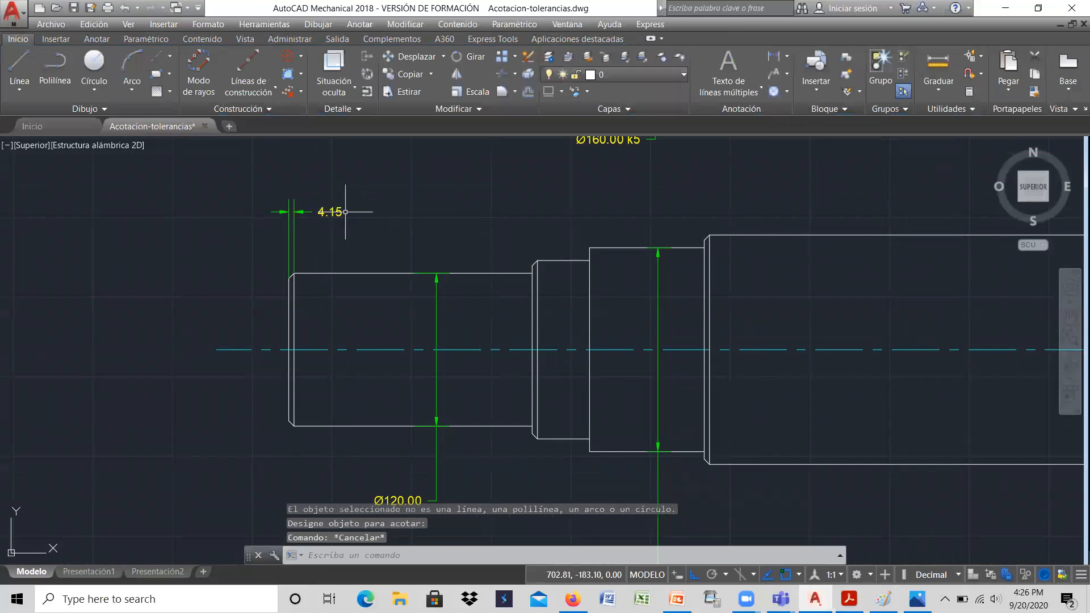
# Append "x 45°" to the left end chamfer's dimension, using the degree symbol.
pyautogui.doubleClick(292, 211)
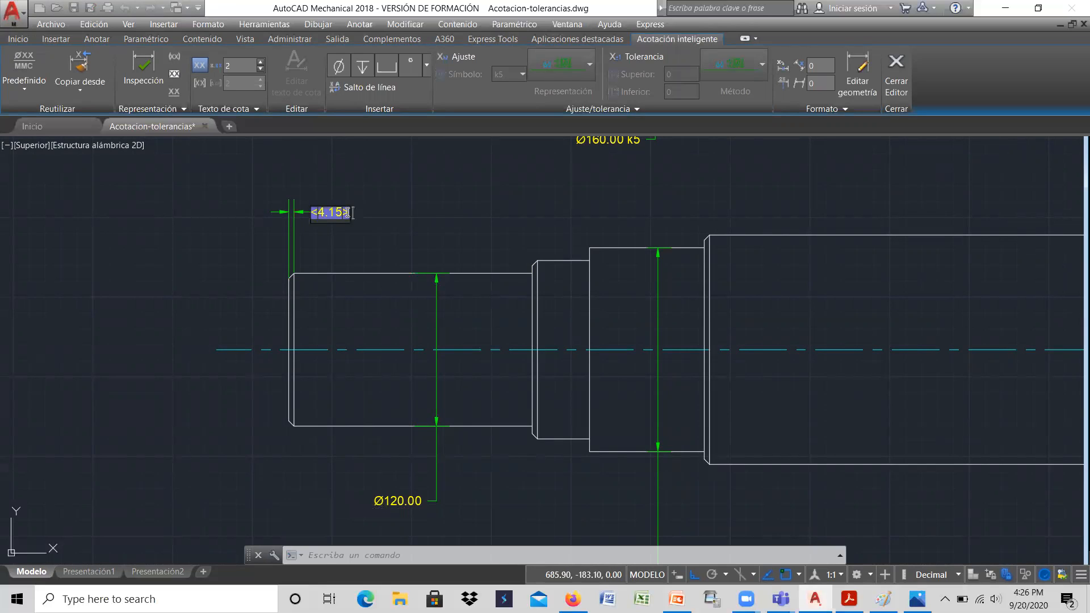
pyautogui.write('x')
pyautogui.write('45')
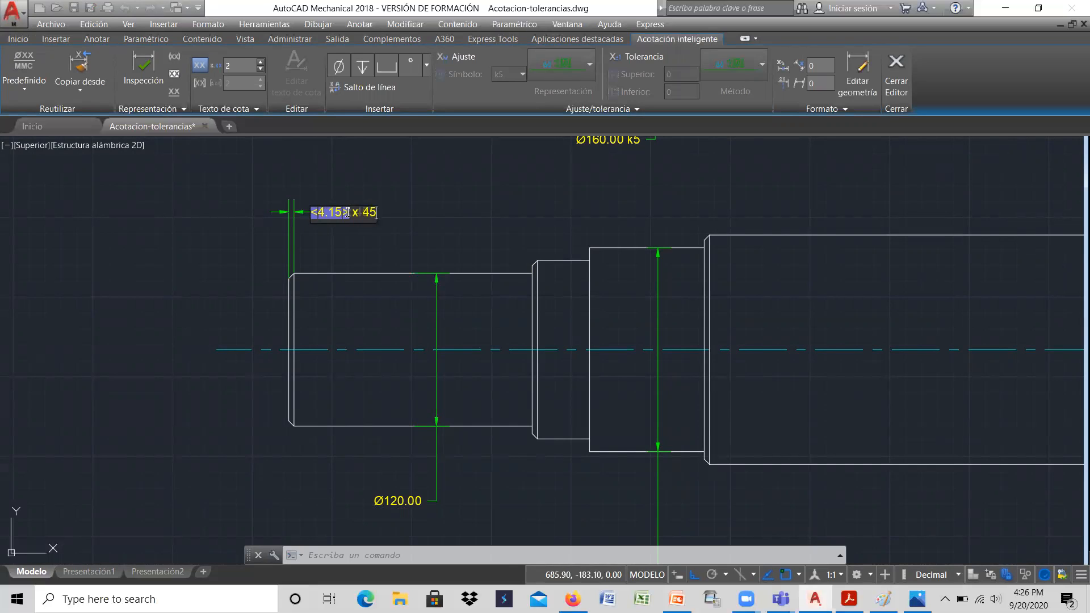
pyautogui.click(412, 61)
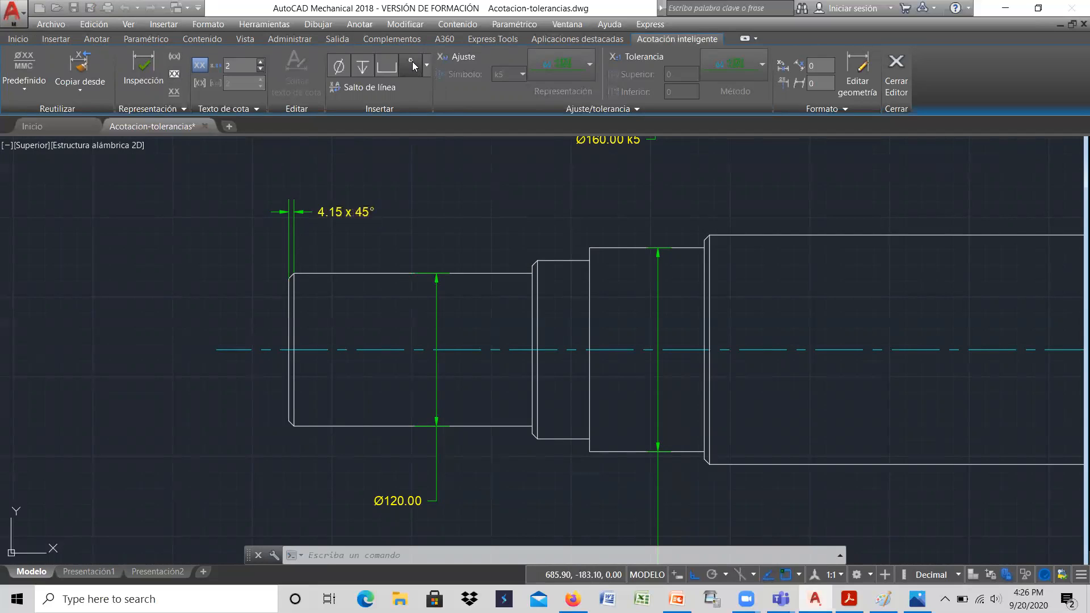
pyautogui.click(382, 174)
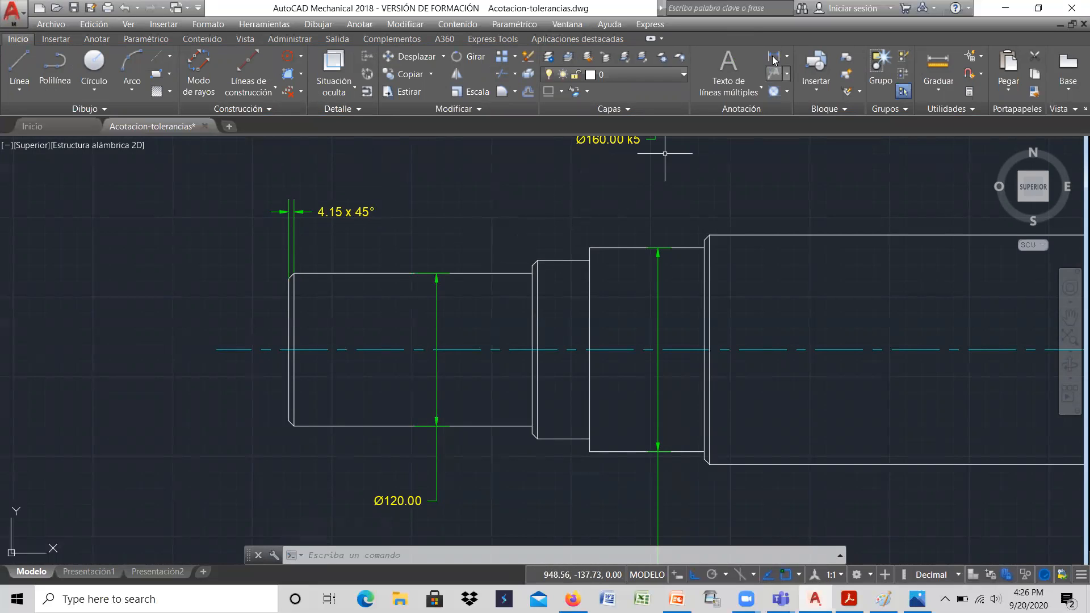
# Add a horizontal power dimension across the second section's chamfer and append "x 45°" to its text.
pyautogui.click(532, 264)
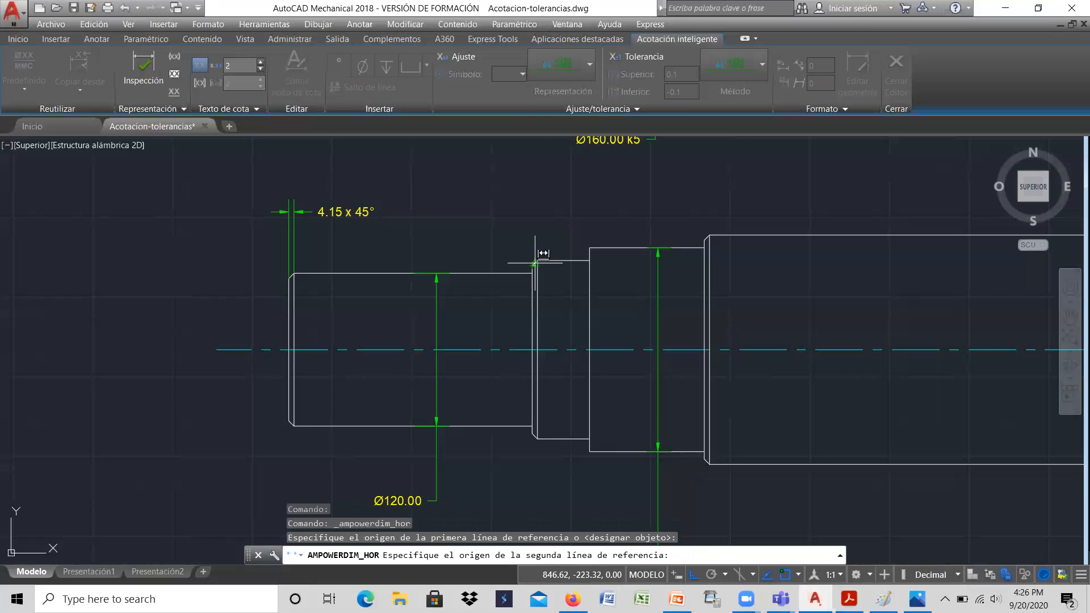
pyautogui.click(538, 260)
pyautogui.click(537, 199)
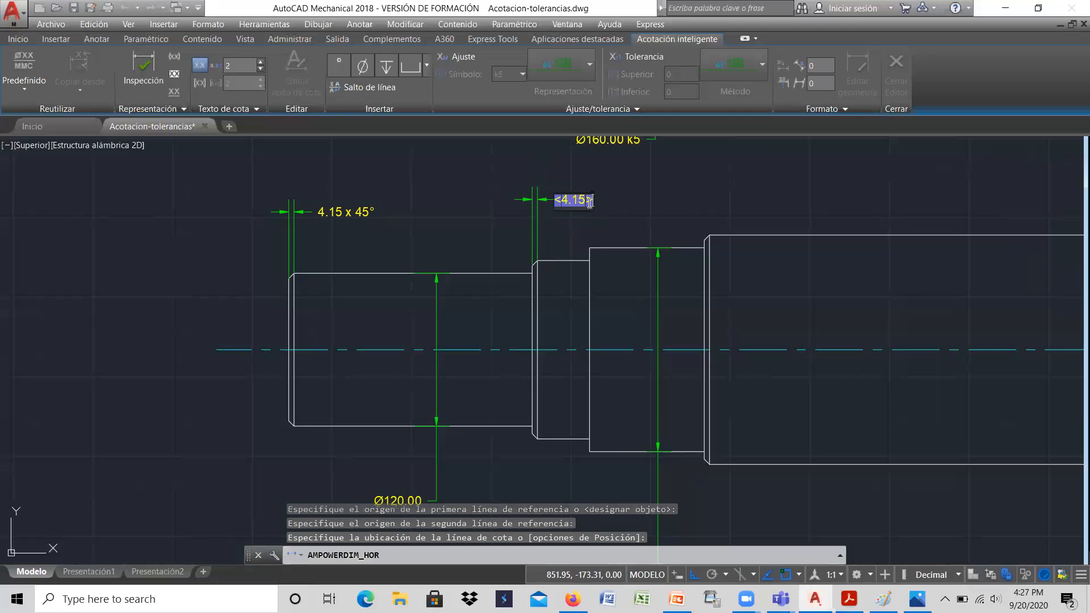
pyautogui.write('x 45')
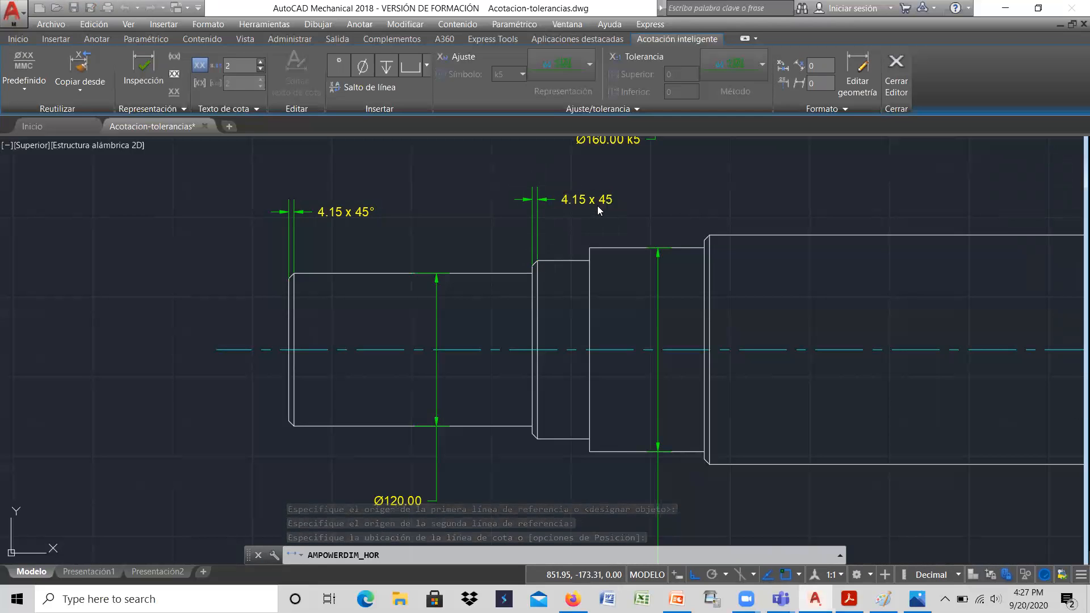
pyautogui.doubleClick(597, 205)
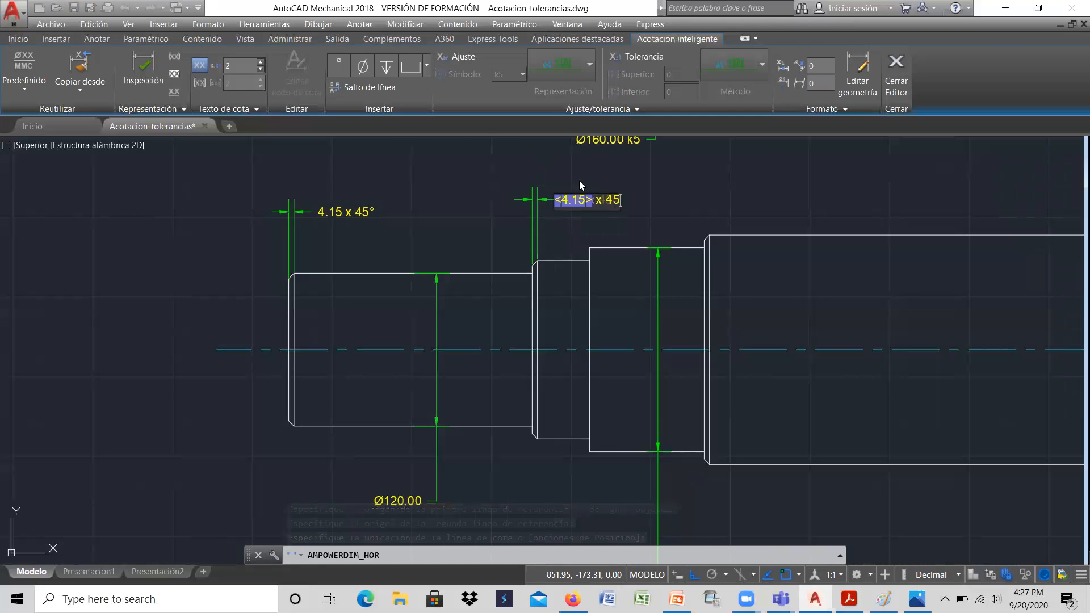
pyautogui.click(337, 66)
pyautogui.click(665, 176)
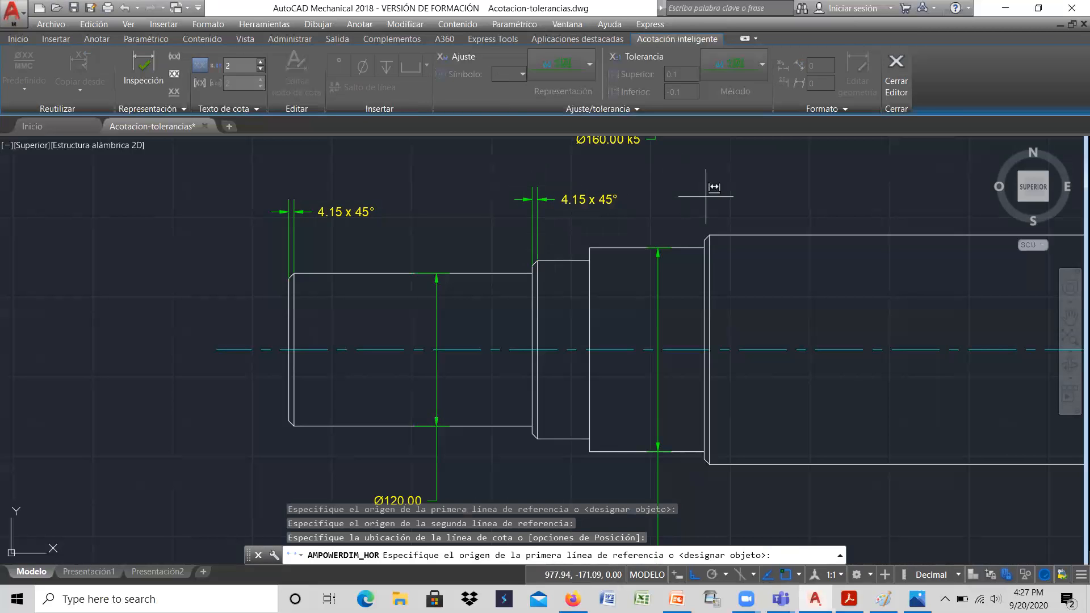
# Add a horizontal power dimension across the chamfer at the left edge of the large middle section.
pyautogui.click(705, 240)
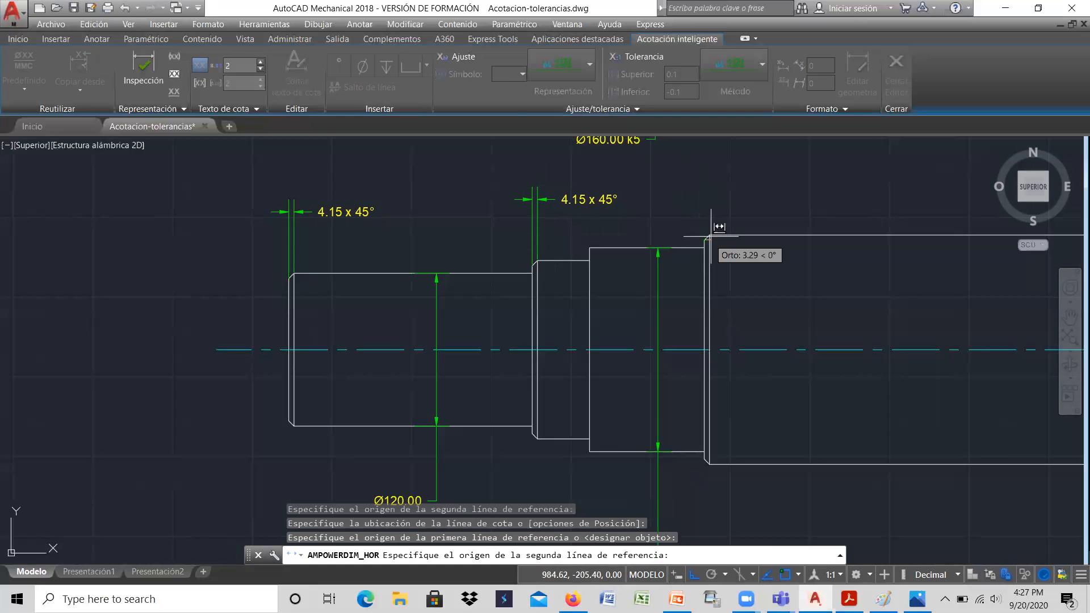
pyautogui.click(710, 234)
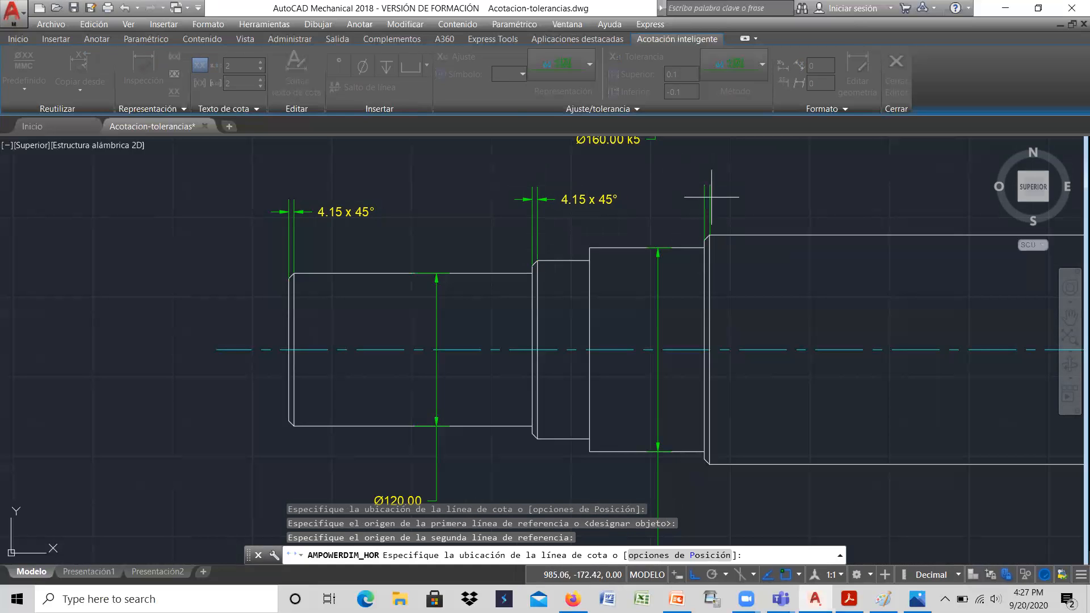
pyautogui.click(711, 197)
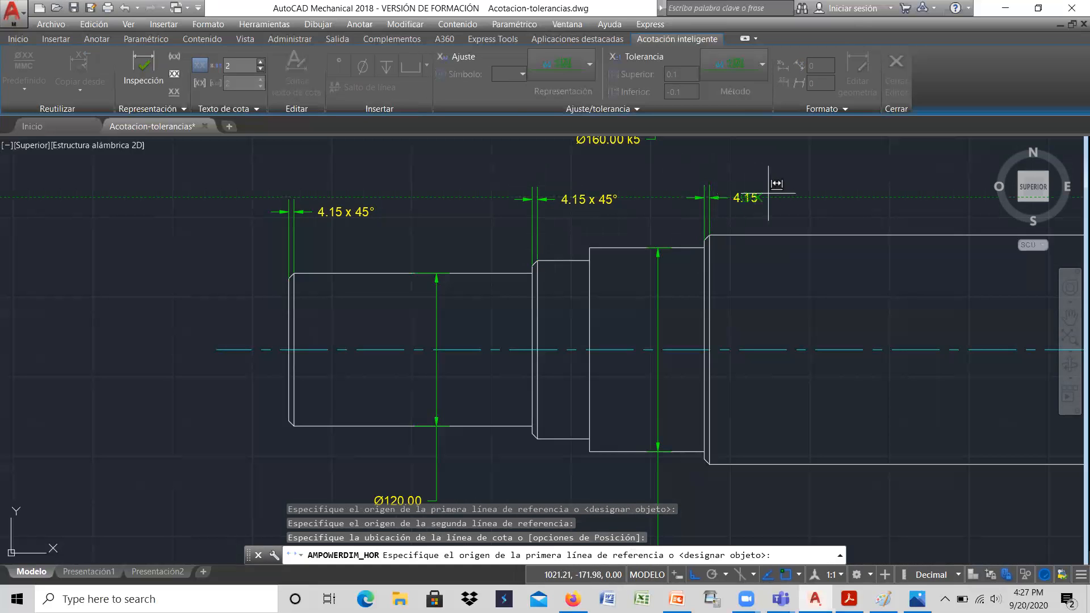
pyautogui.press('Return')
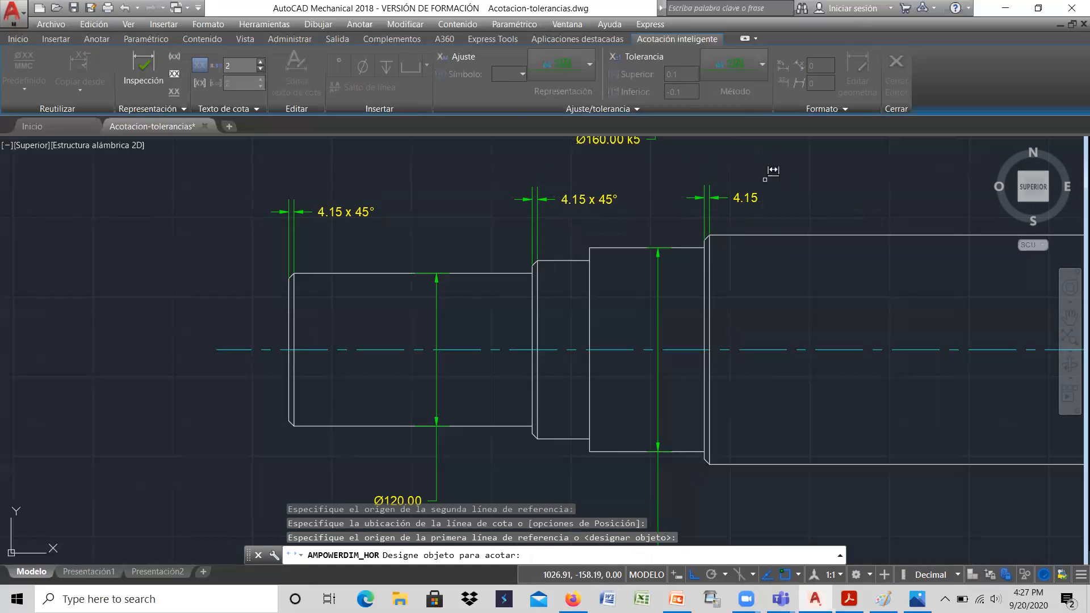
pyautogui.press('Escape')
# Append "x 45°" to the large middle section's chamfer dimension.
pyautogui.click(752, 197)
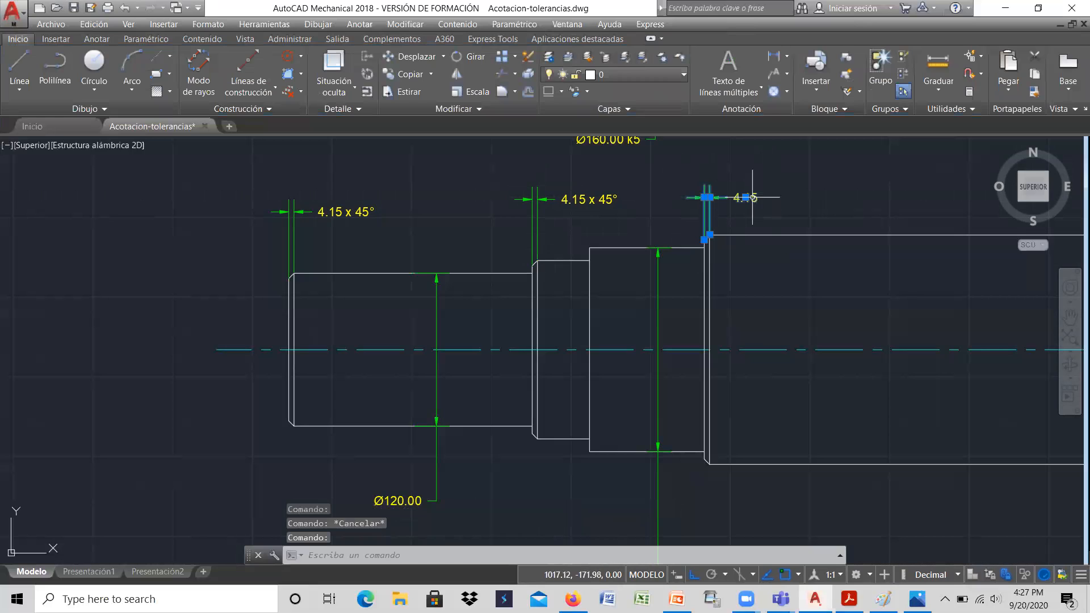
pyautogui.doubleClick(752, 197)
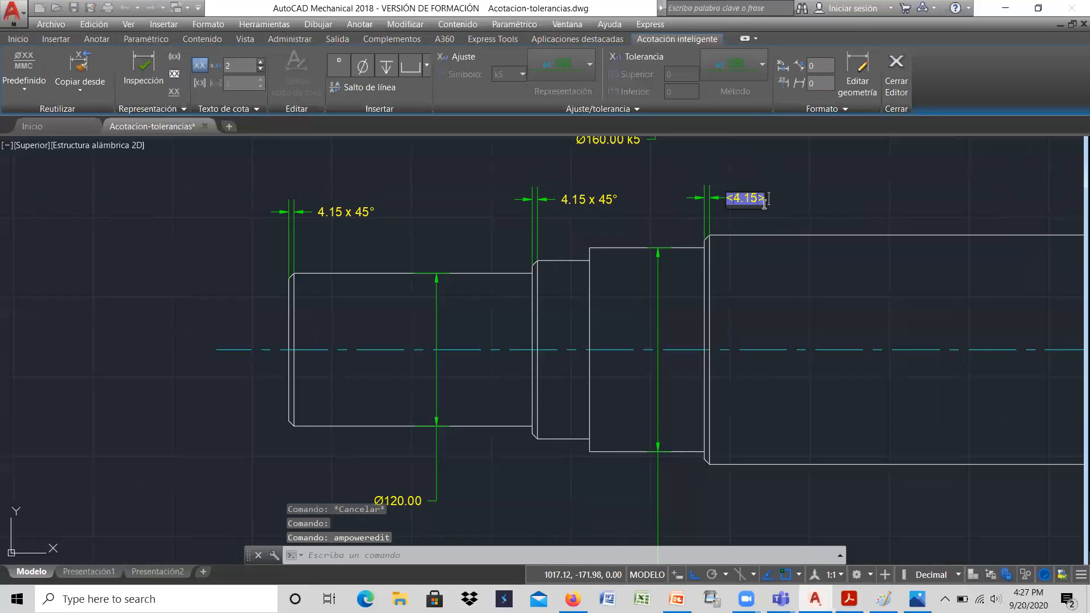
pyautogui.write('x 45')
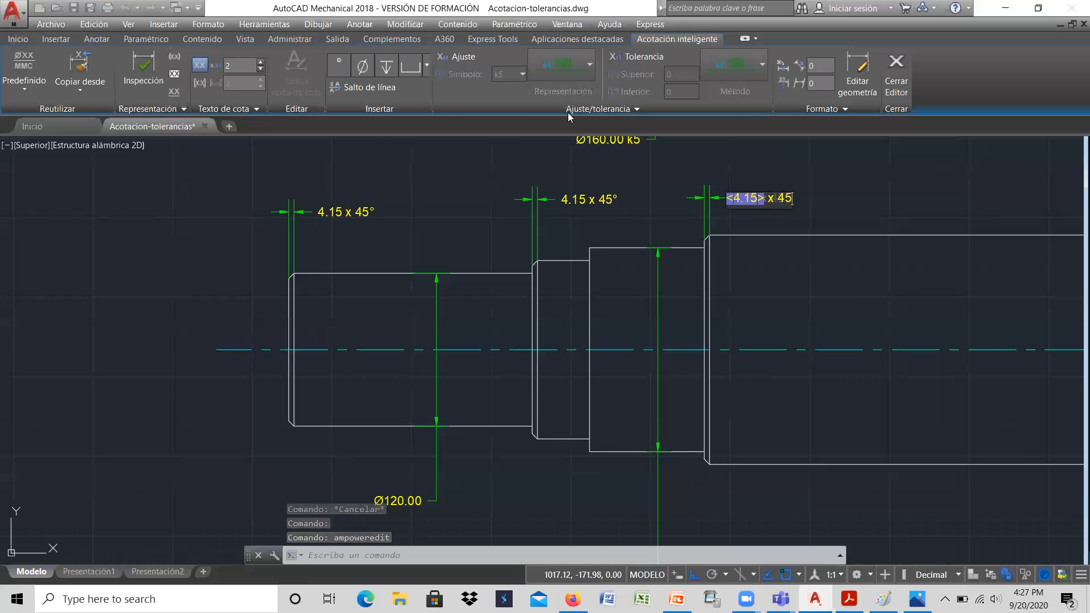
pyautogui.click(339, 64)
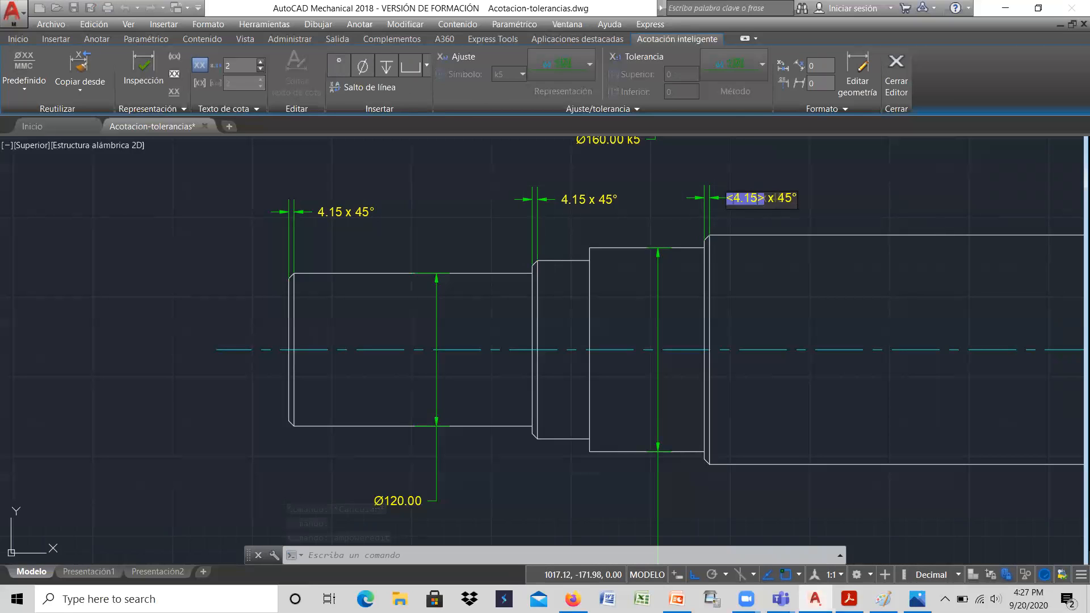
pyautogui.click(818, 363)
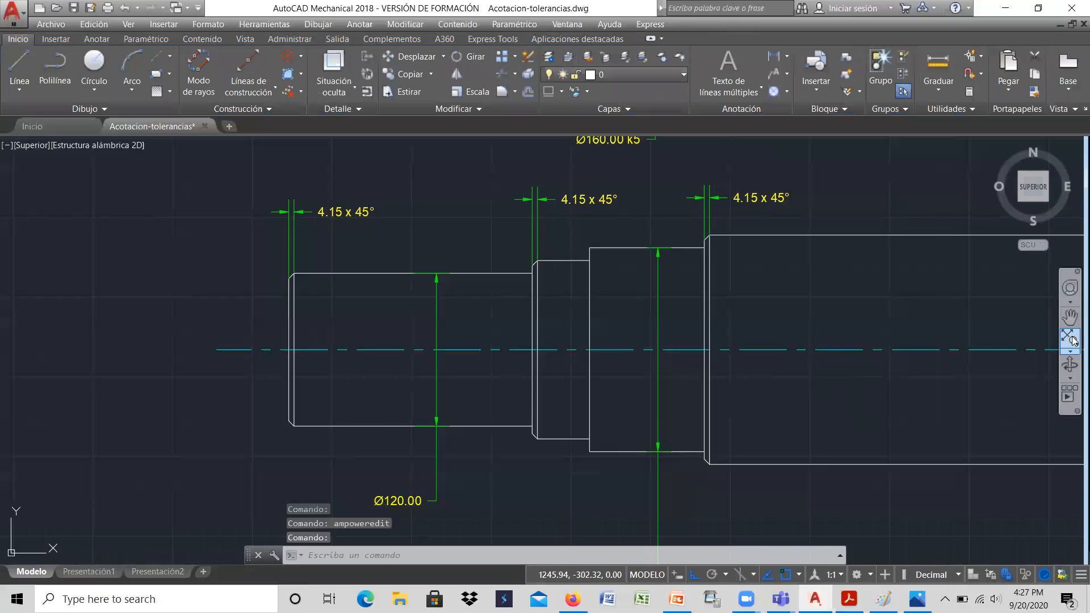
# Add a horizontal power dimension across the chamfer at the shaft's right end and append "x 45°" to its text.
pyautogui.click(1069, 319)
pyautogui.moveTo(902, 304); pyautogui.dragTo(355, 291)
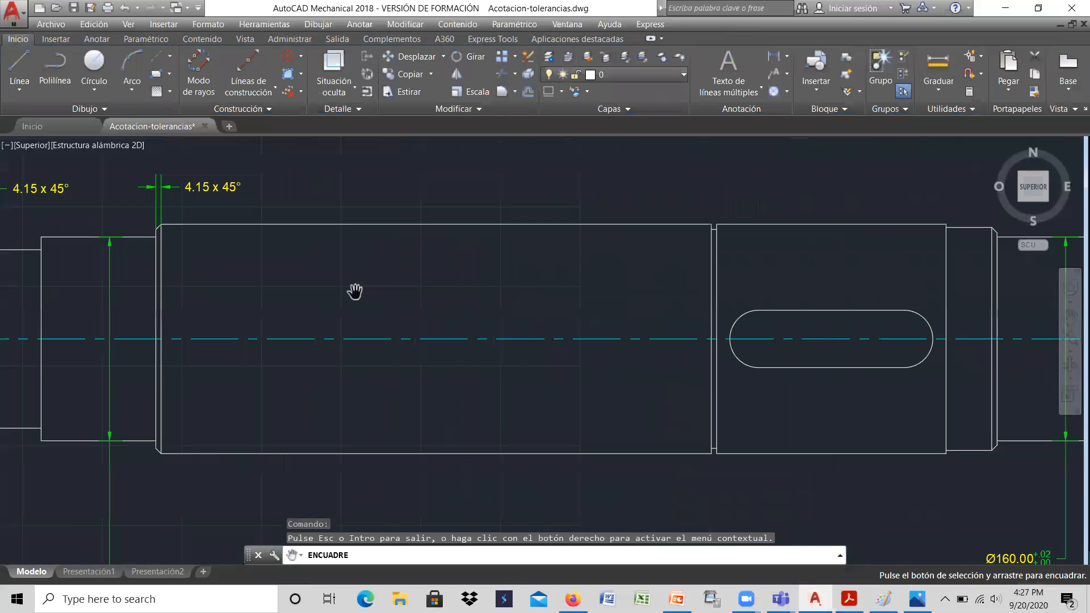
pyautogui.moveTo(749, 267); pyautogui.dragTo(427, 287)
pyautogui.rightClick(626, 197)
pyautogui.click(652, 201)
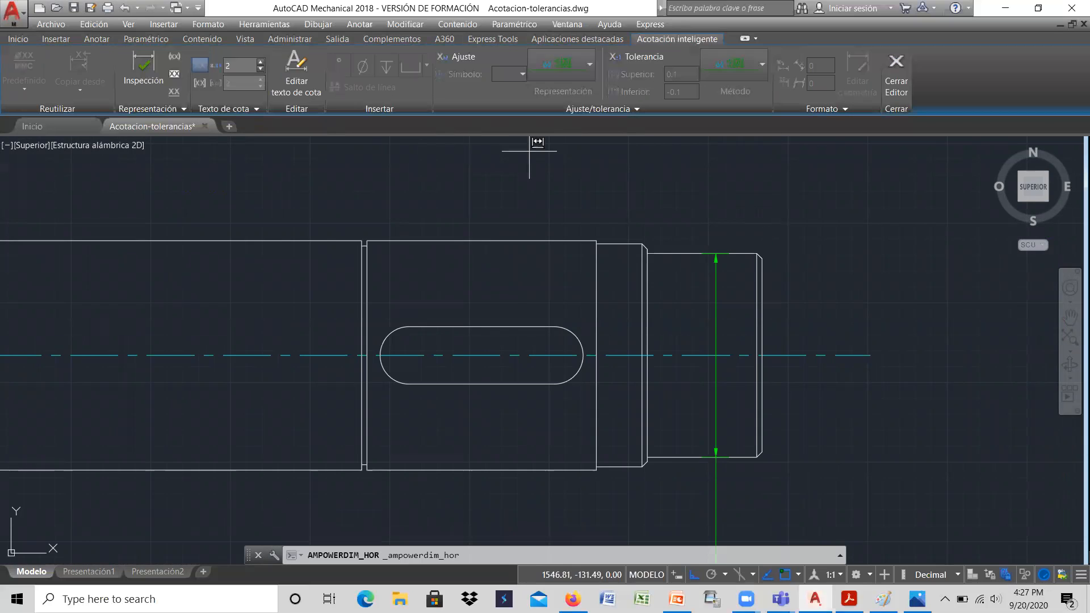
pyautogui.click(757, 254)
pyautogui.click(761, 258)
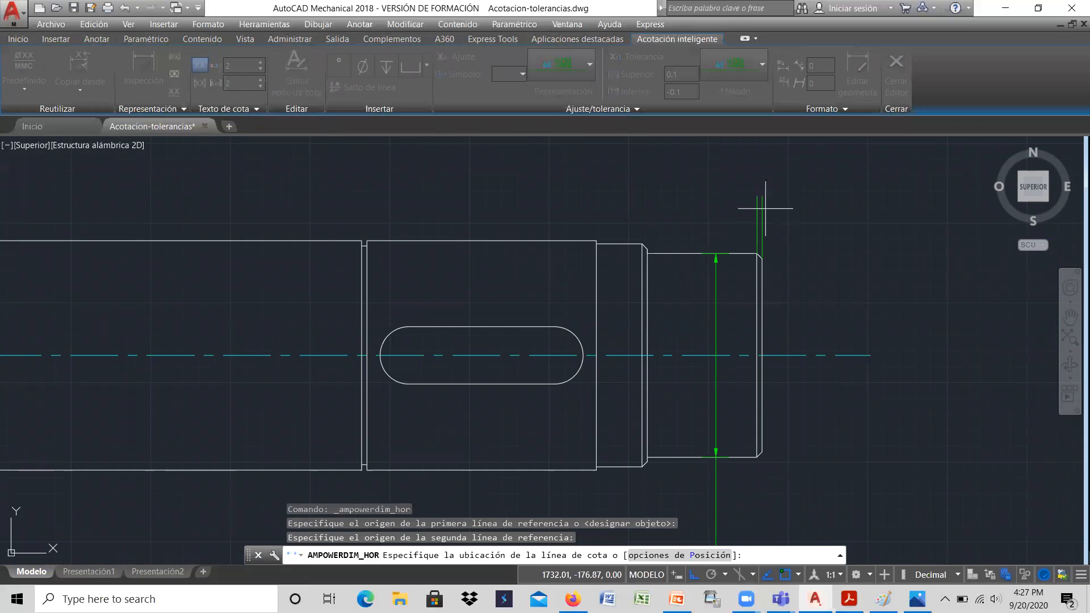
pyautogui.click(815, 209)
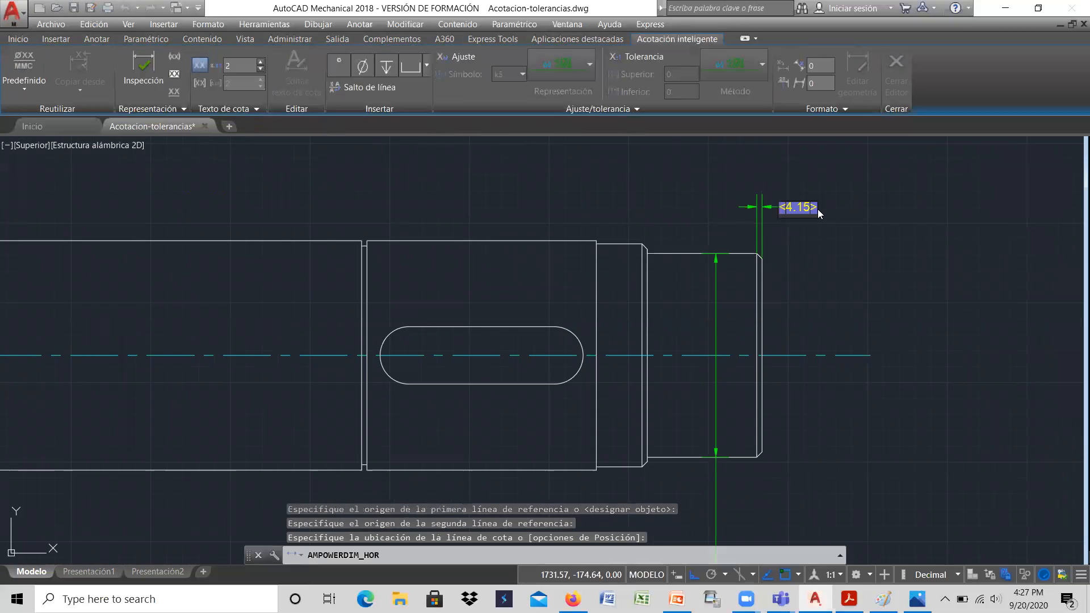
pyautogui.write('x 45')
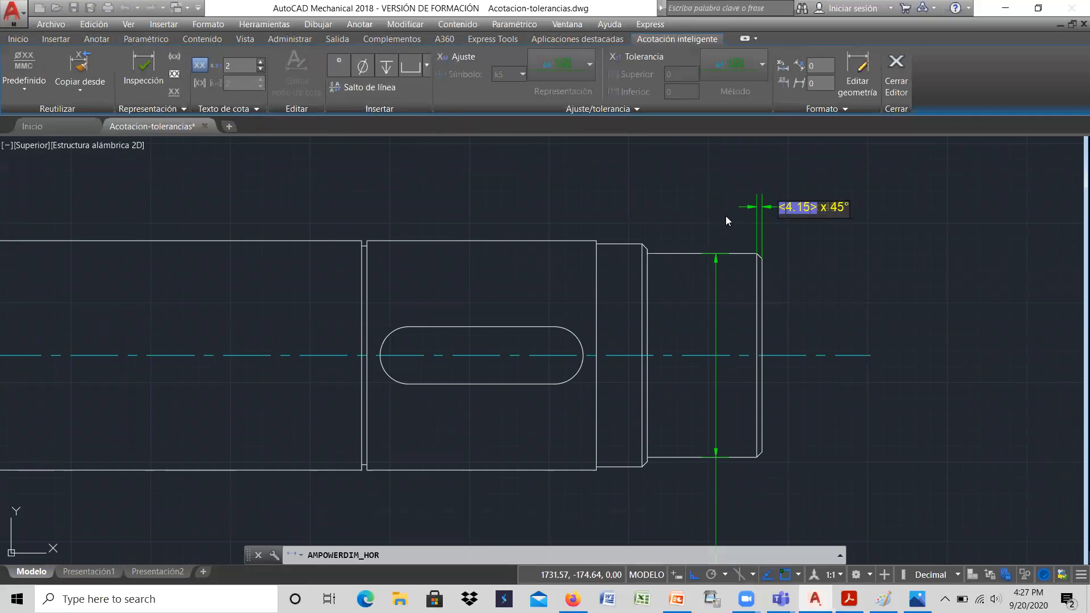
pyautogui.press('Return')
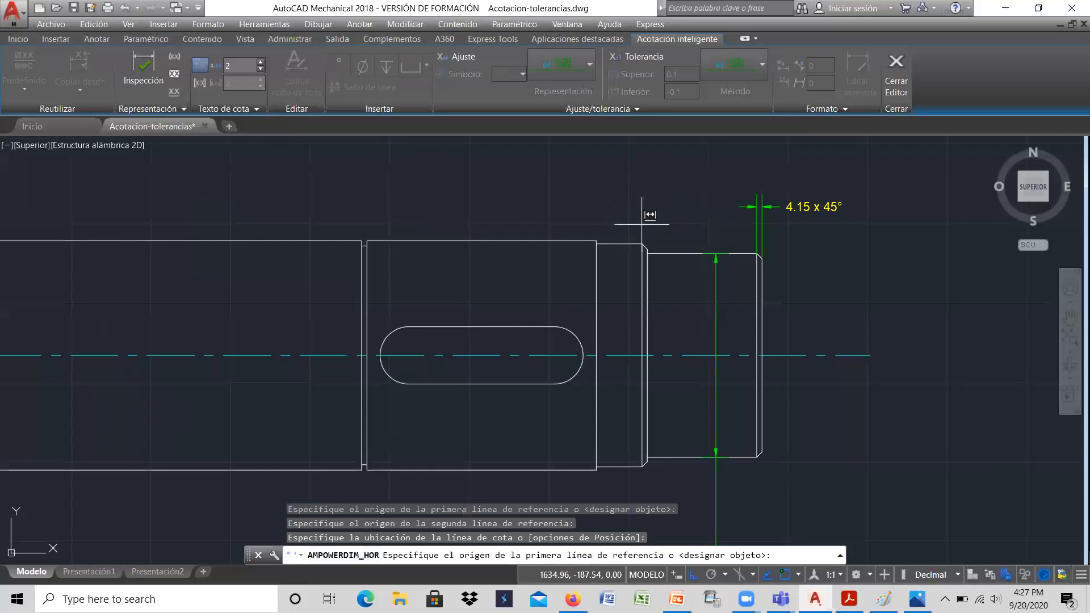
# Add a horizontal power dimension across the chamfer of the short collar beside the right end section.
pyautogui.click(643, 245)
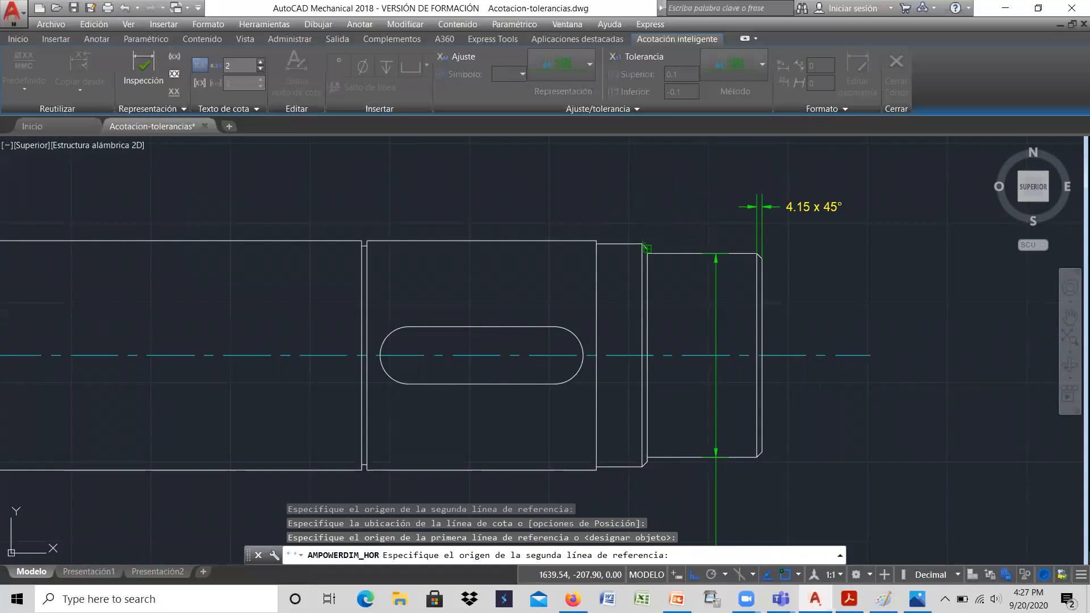
pyautogui.click(647, 249)
pyautogui.click(642, 188)
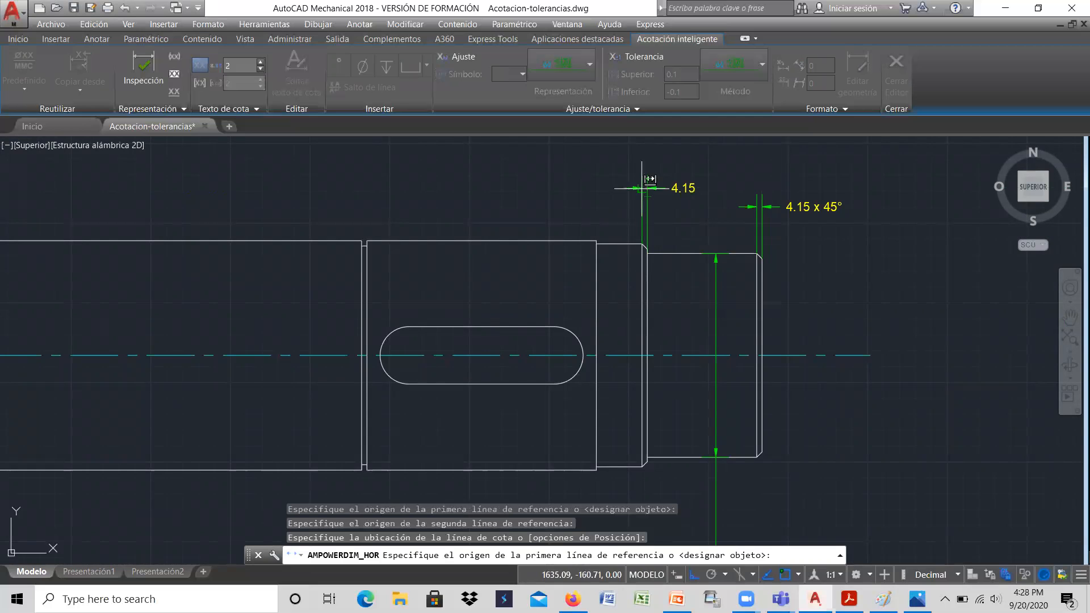
pyautogui.press('Return')
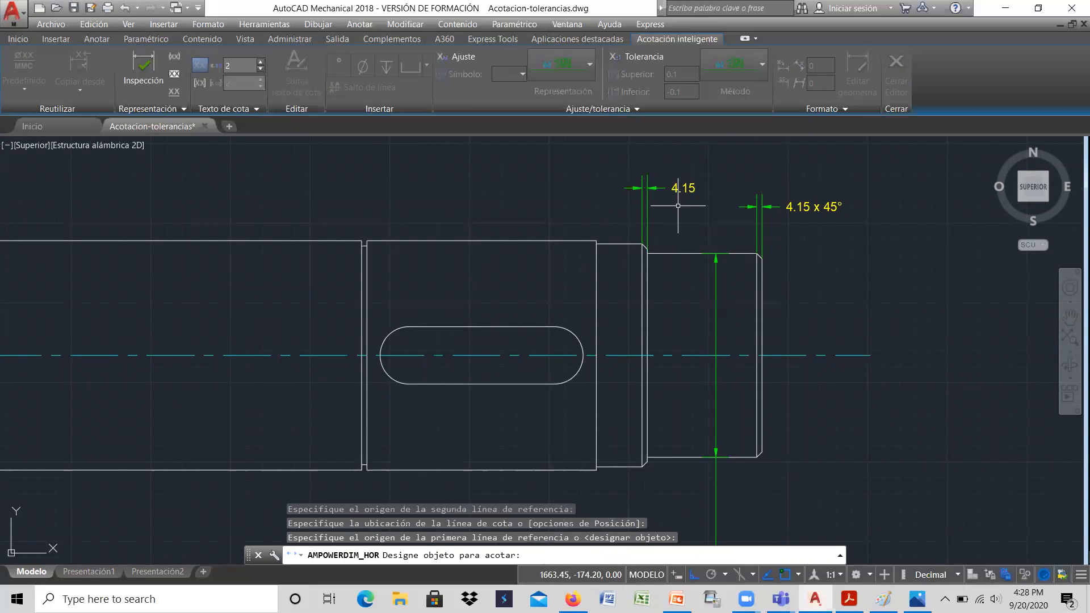
pyautogui.press('Escape')
# Append "x 45°" to the collar chamfer's dimension, using the degree symbol.
pyautogui.doubleClick(683, 189)
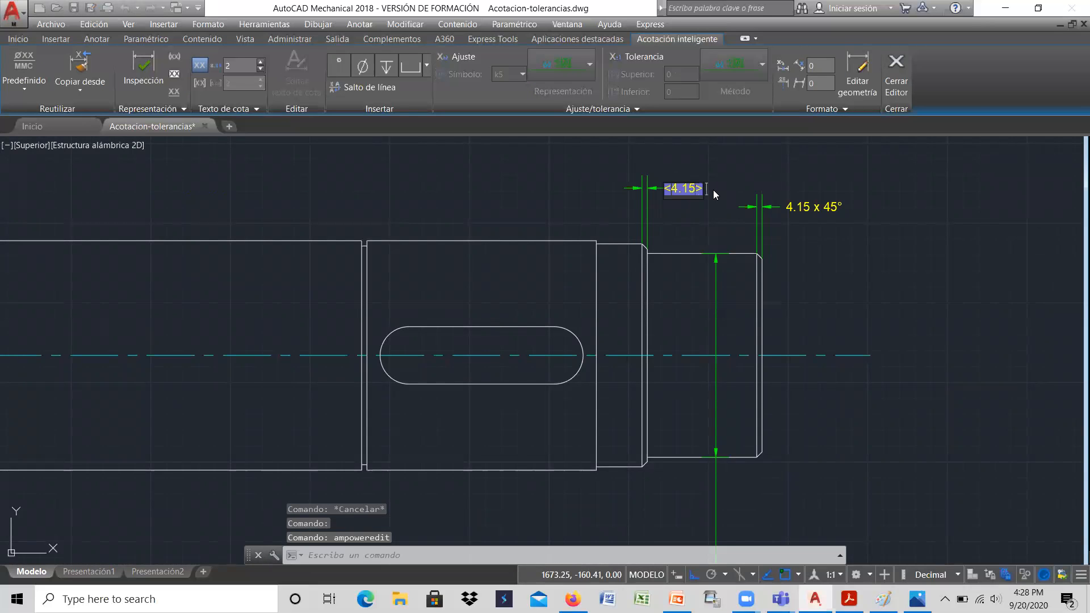
pyautogui.write('x 45')
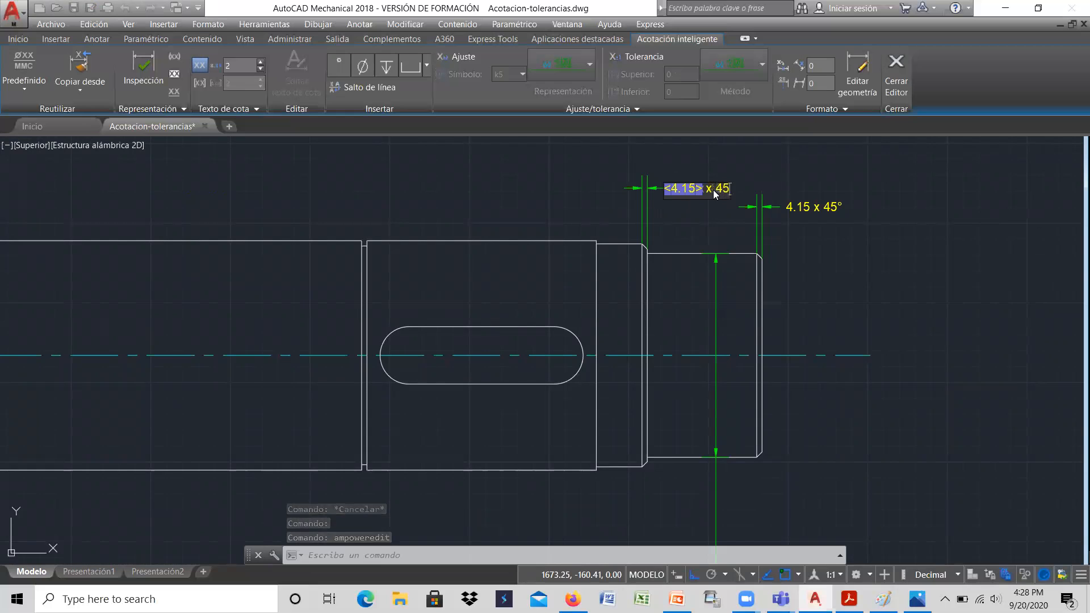
pyautogui.click(340, 65)
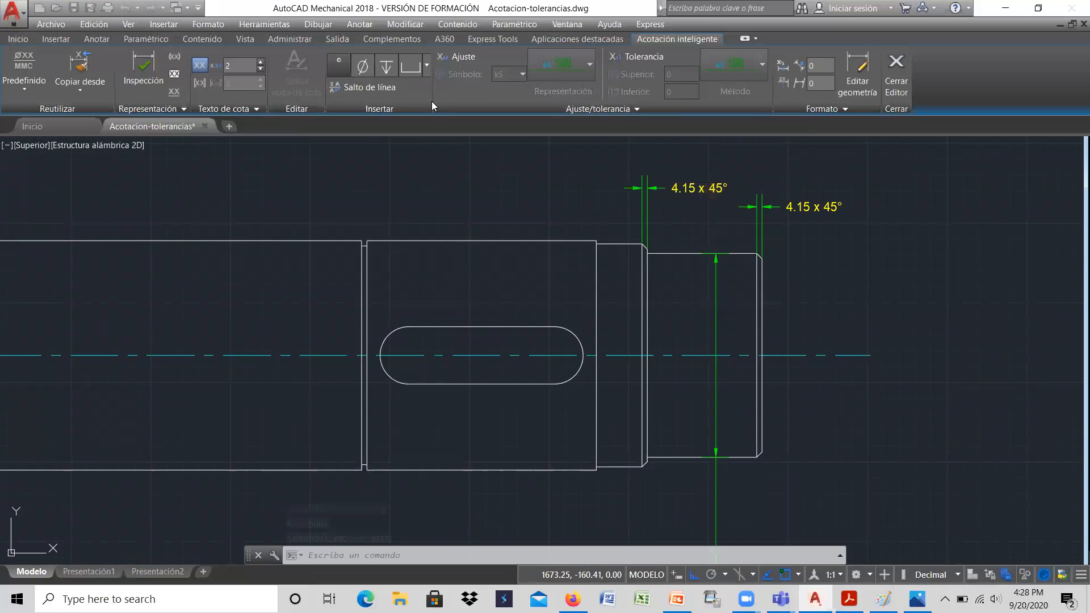
pyautogui.click(584, 177)
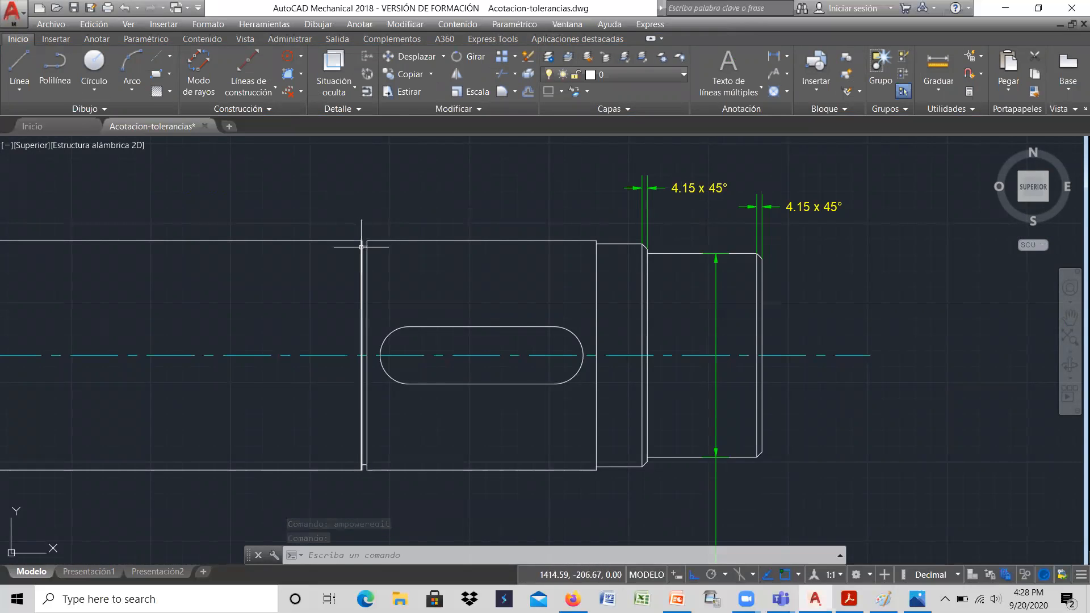
# Examine the narrow groove between the large middle section and the keyway section, close up and in relation to the shaft.
pyautogui.scroll(1, 364, 247)
pyautogui.scroll(3, 363, 247)
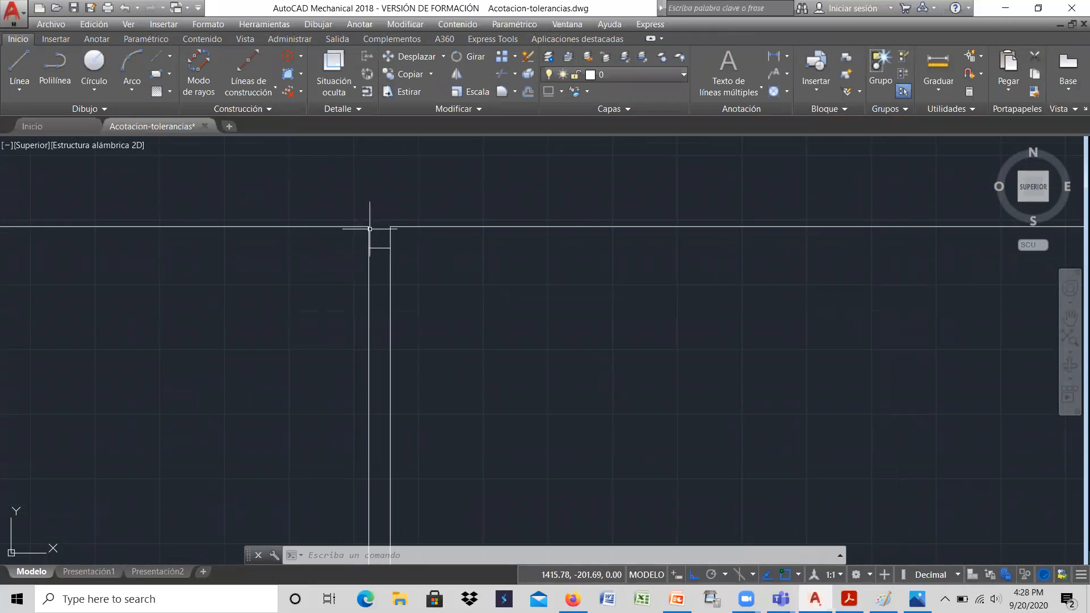
pyautogui.scroll(-5, 382, 236)
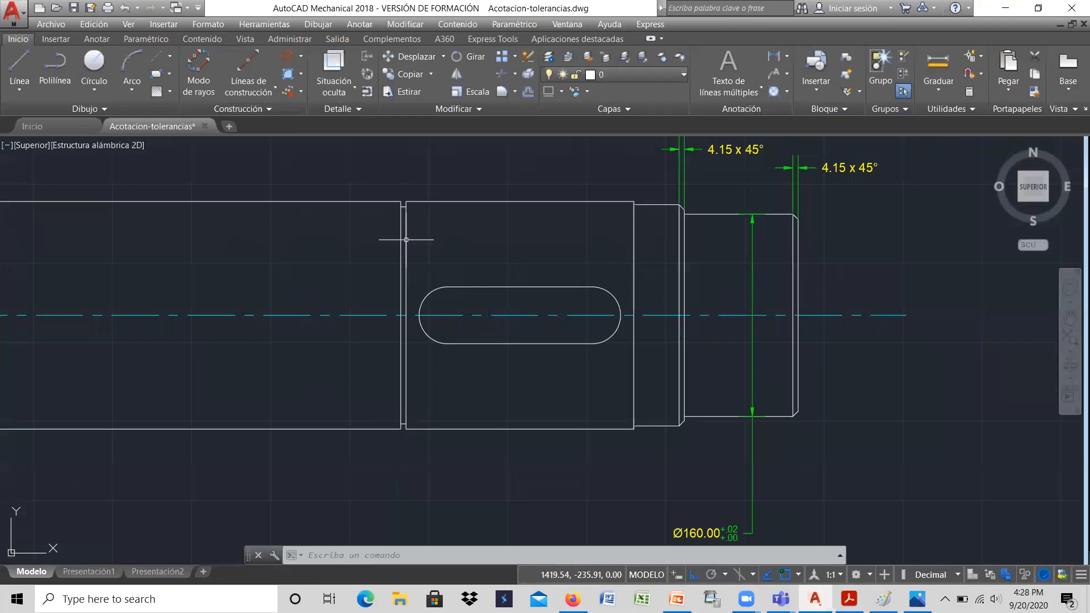
pyautogui.scroll(5, 402, 200)
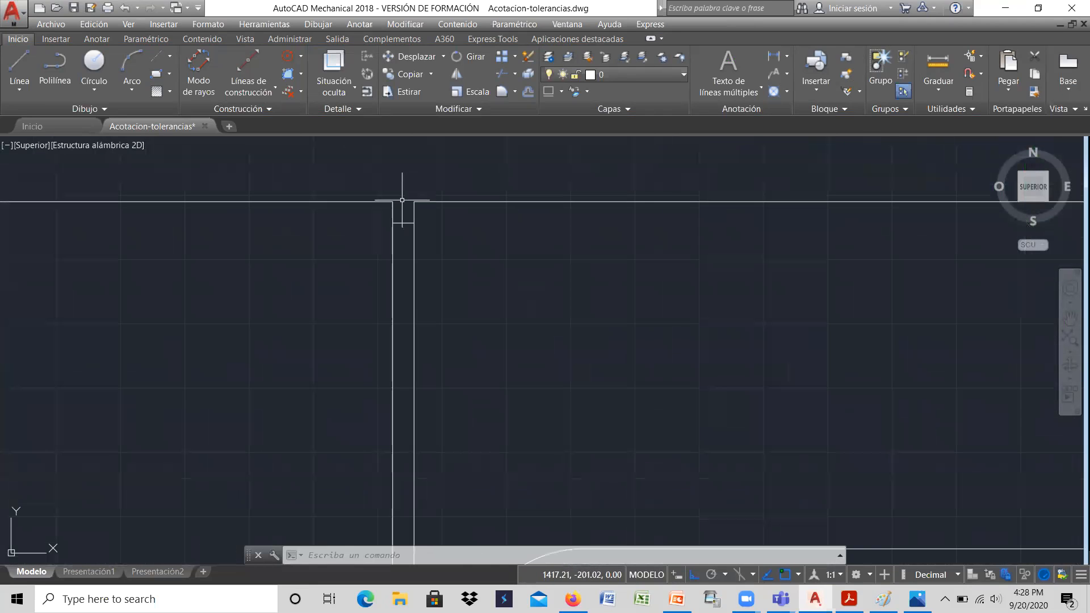
pyautogui.scroll(-4, 401, 203)
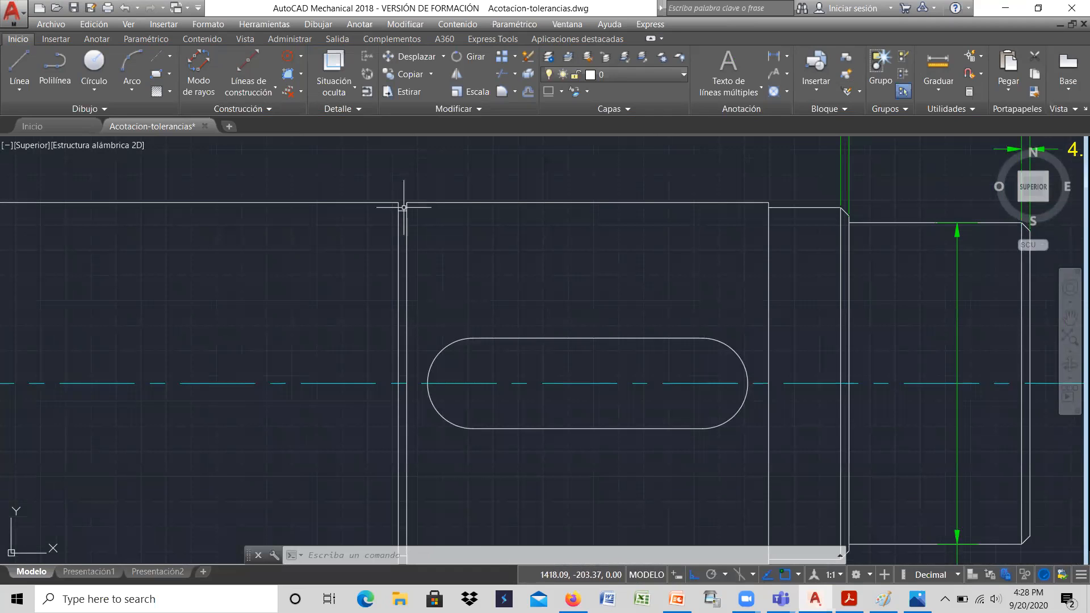
pyautogui.scroll(5, 398, 210)
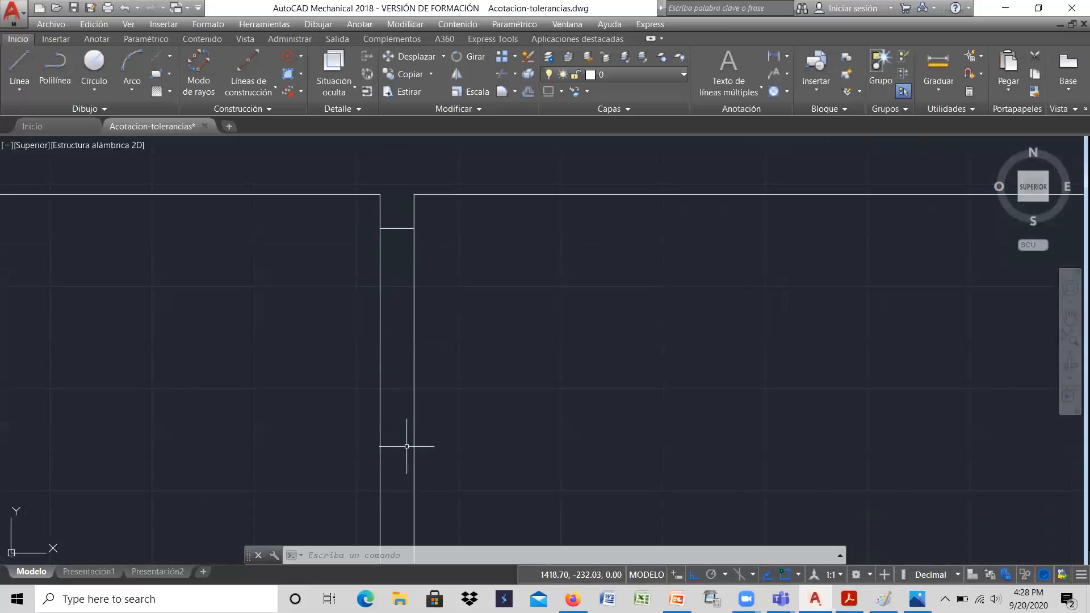
pyautogui.scroll(-5, 409, 181)
pyautogui.scroll(5, 417, 176)
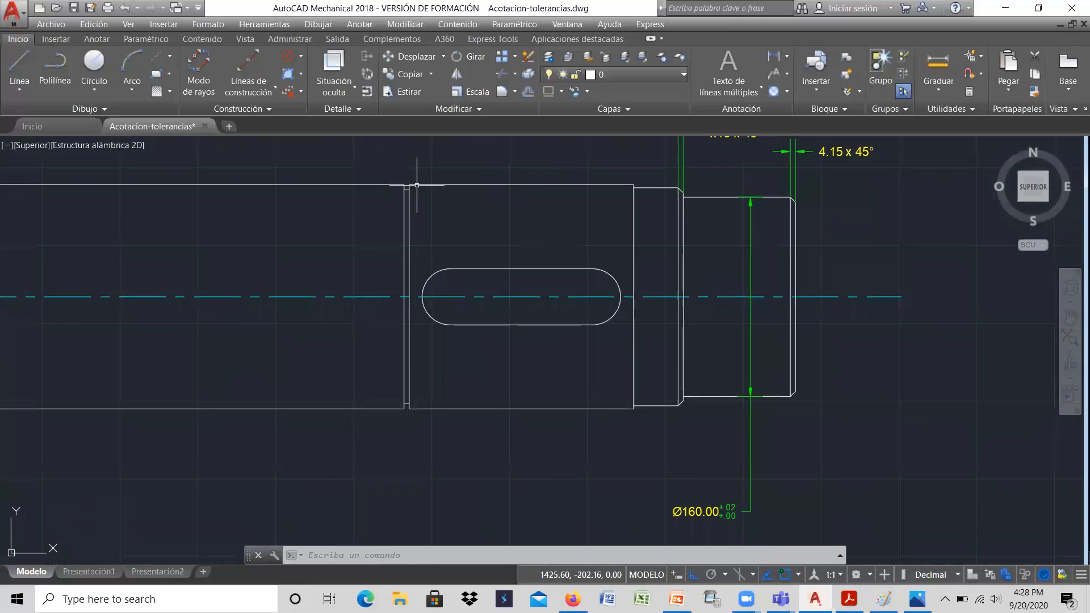
pyautogui.scroll(4, 324, 165)
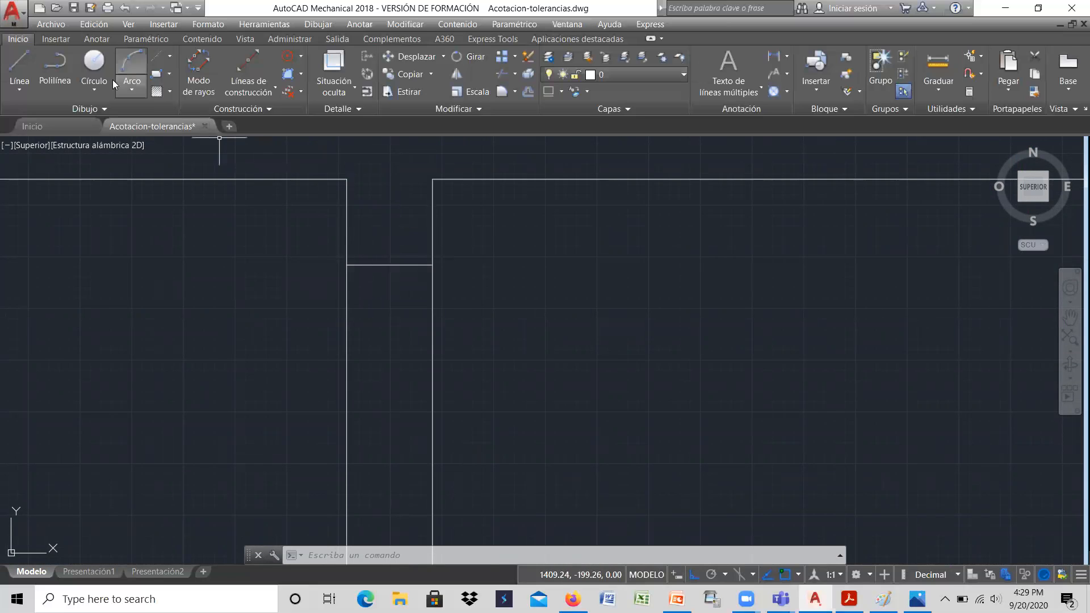
pyautogui.scroll(-6, 461, 237)
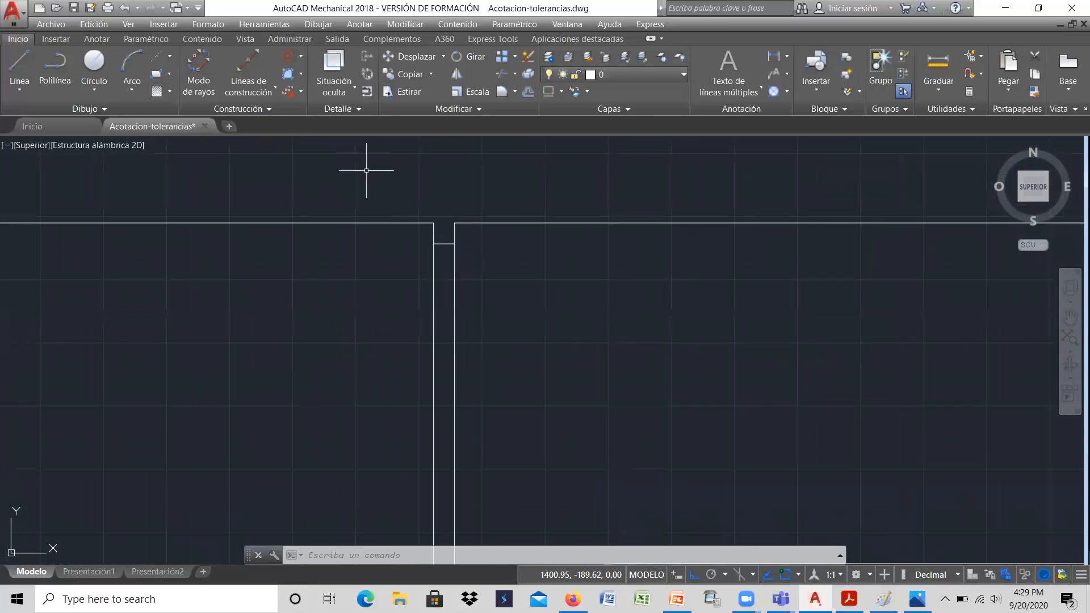
pyautogui.scroll(-8, 372, 182)
pyautogui.scroll(-3, 403, 186)
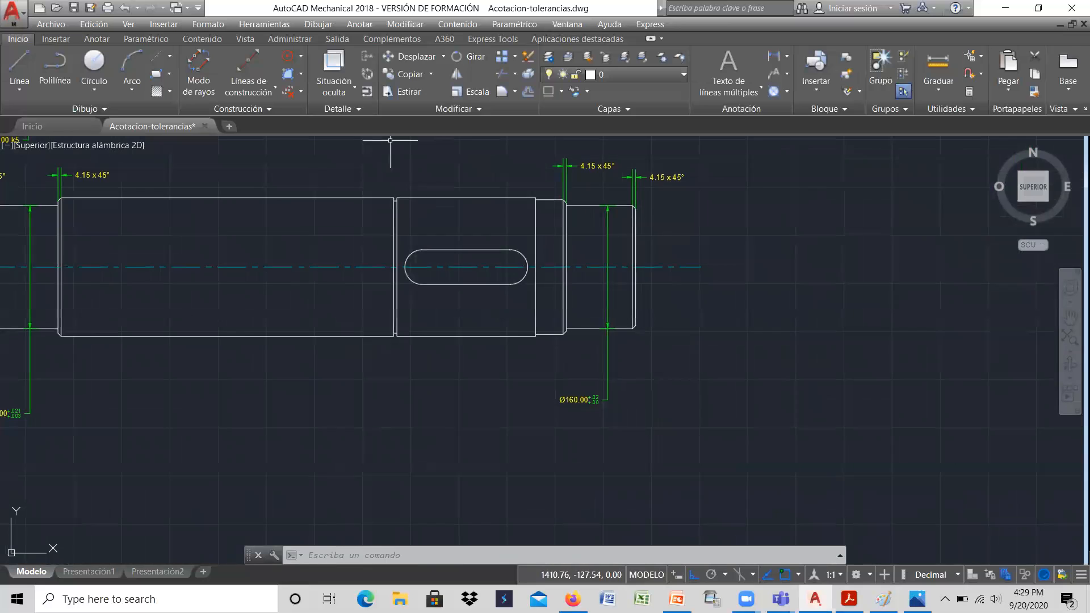
pyautogui.scroll(7, 390, 142)
pyautogui.scroll(-5, 389, 146)
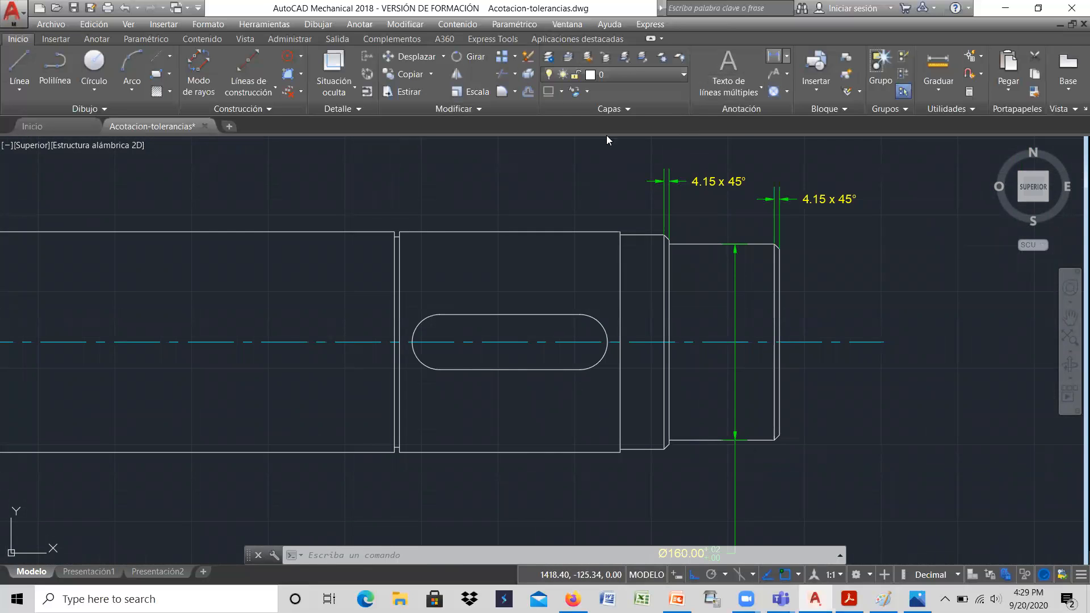
# Add a horizontal power dimension across the width of the narrow groove, placed above the shaft.
pyautogui.click(395, 231)
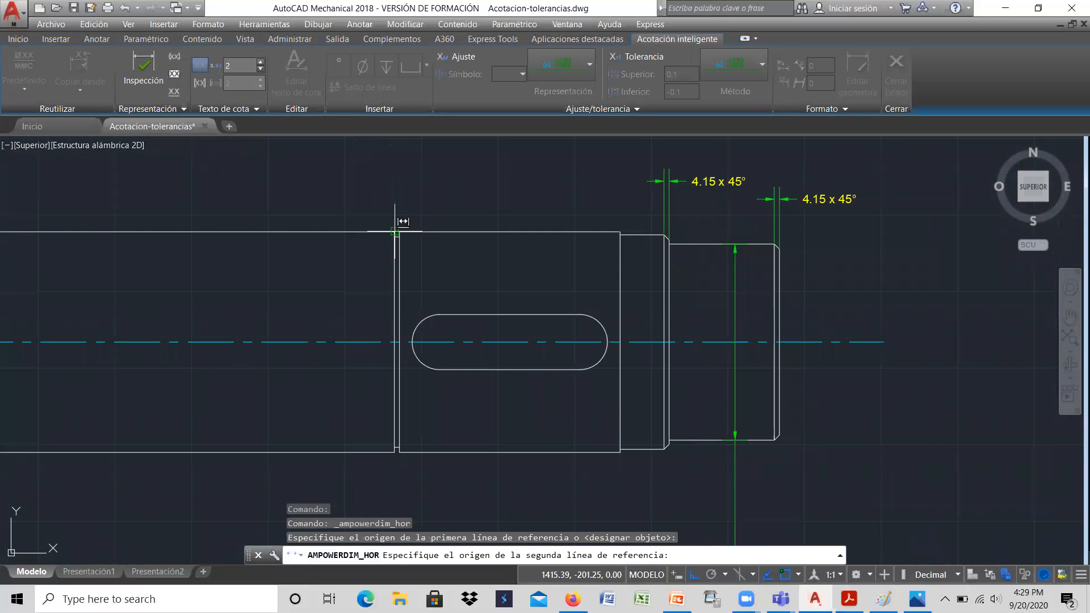
pyautogui.click(399, 232)
pyautogui.click(401, 170)
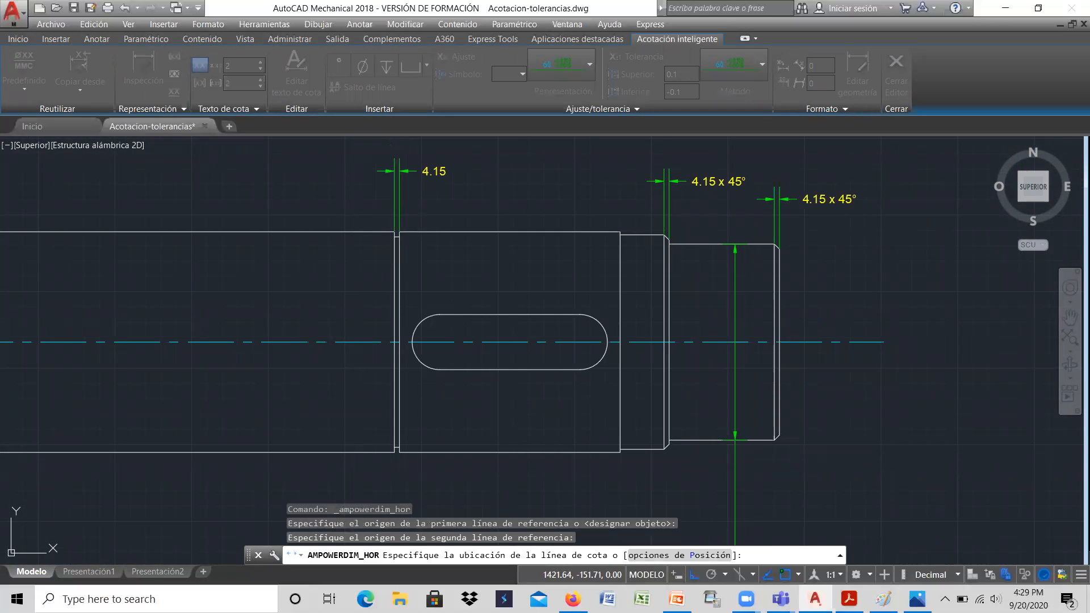
pyautogui.click(446, 200)
pyautogui.press('Return')
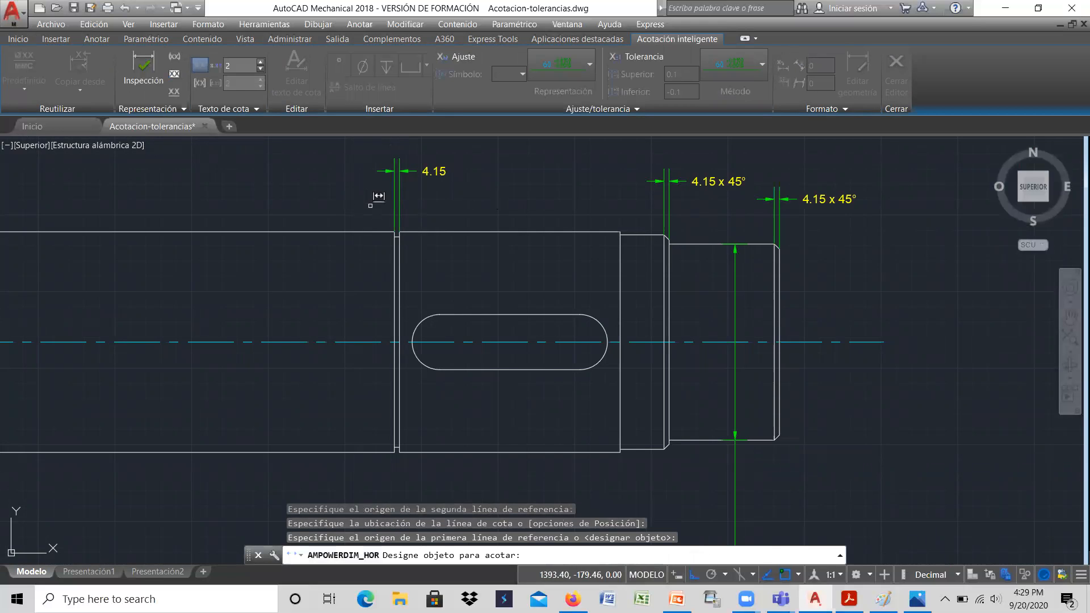
pyautogui.press('Escape')
# Draw a circle centred on the midpoint of the upper groove's floor line, with its radius reaching the groove wall.
pyautogui.scroll(5, 375, 209)
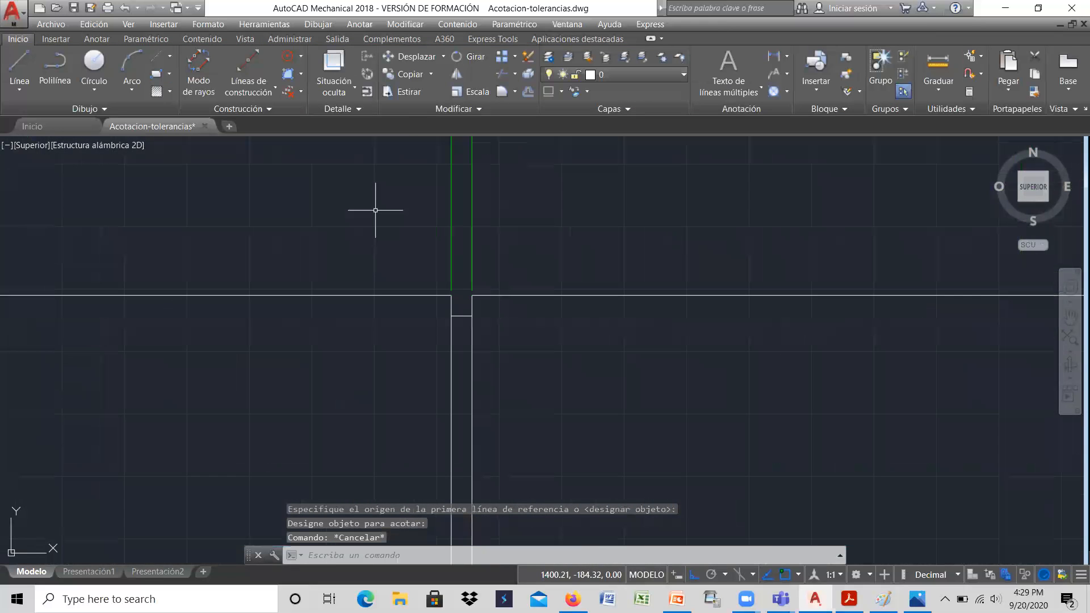
pyautogui.click(95, 62)
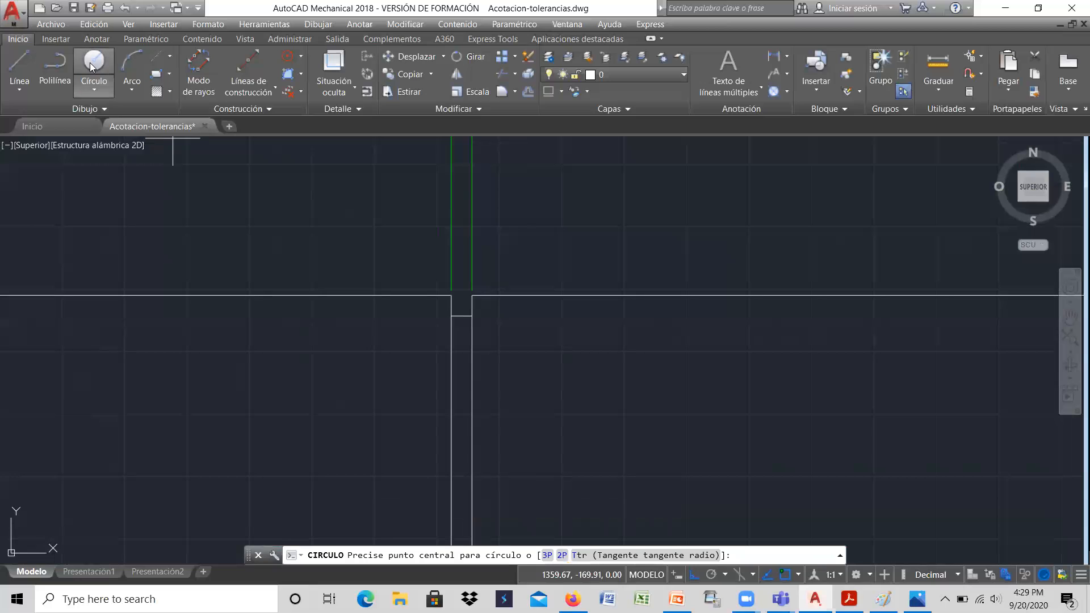
pyautogui.scroll(4, 458, 317)
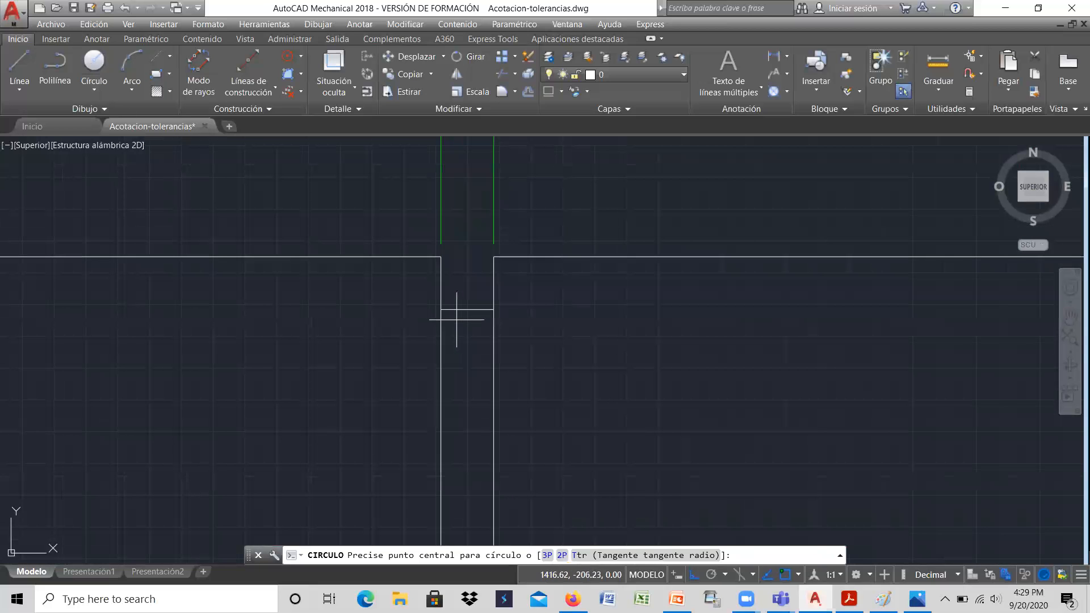
pyautogui.click(467, 310)
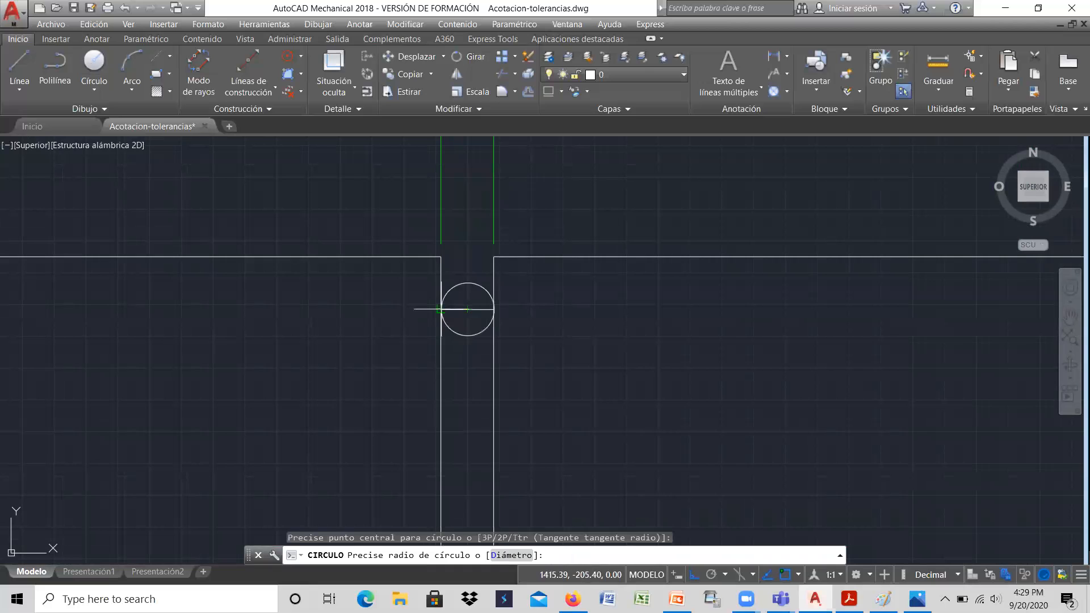
pyautogui.click(441, 309)
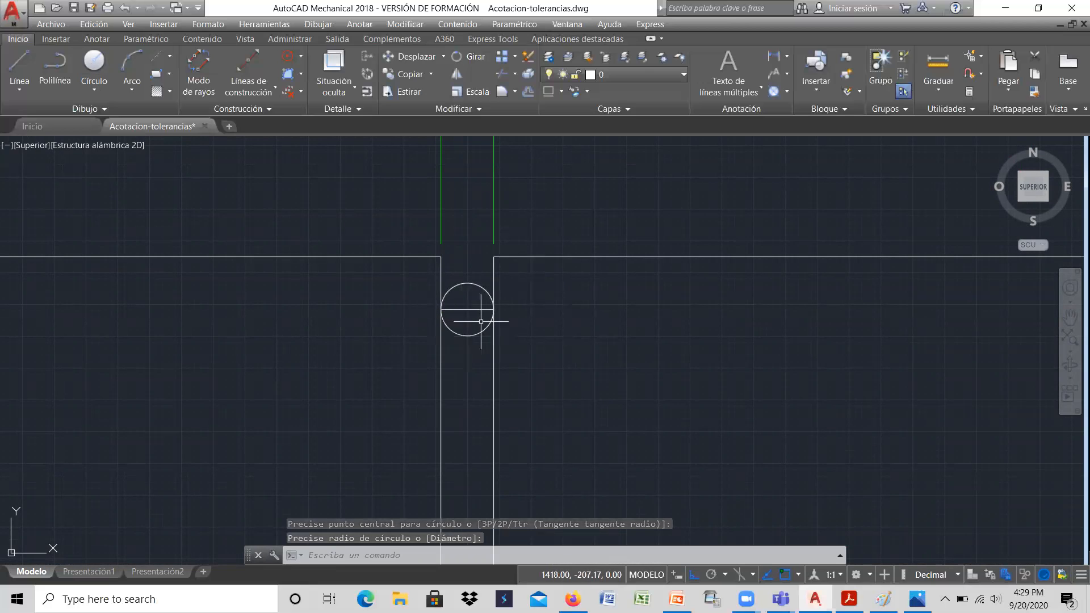
# Move the circle up from its lowest point to the floor line's midpoint so it sits inside the groove.
pyautogui.click(423, 57)
pyautogui.click(462, 306)
pyautogui.press('Return')
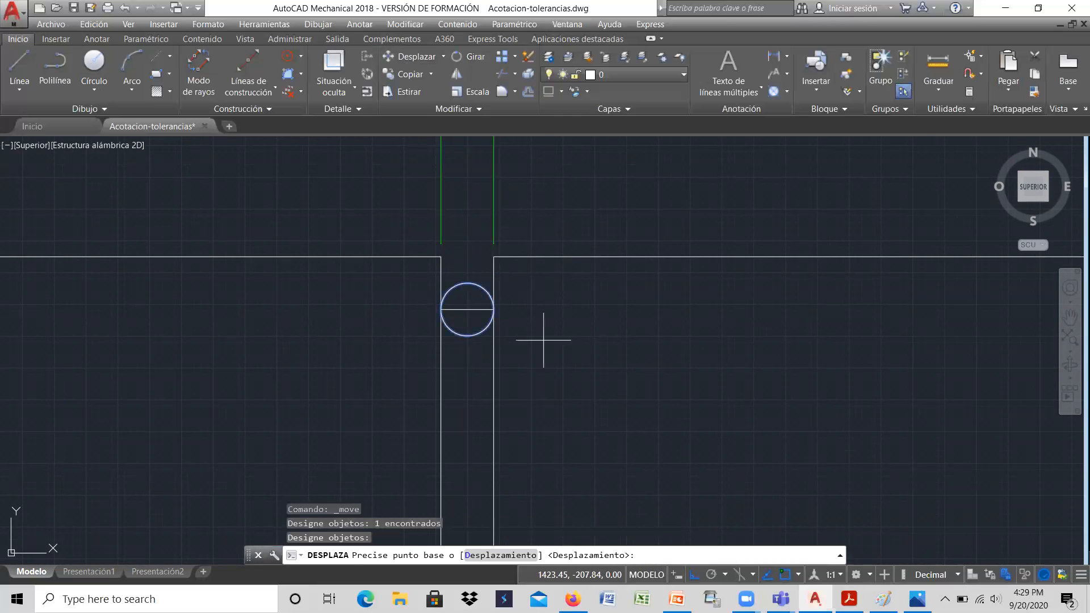
pyautogui.click(467, 335)
pyautogui.click(468, 306)
pyautogui.scroll(-5, 530, 277)
pyautogui.scroll(2, 522, 225)
pyautogui.scroll(3, 521, 225)
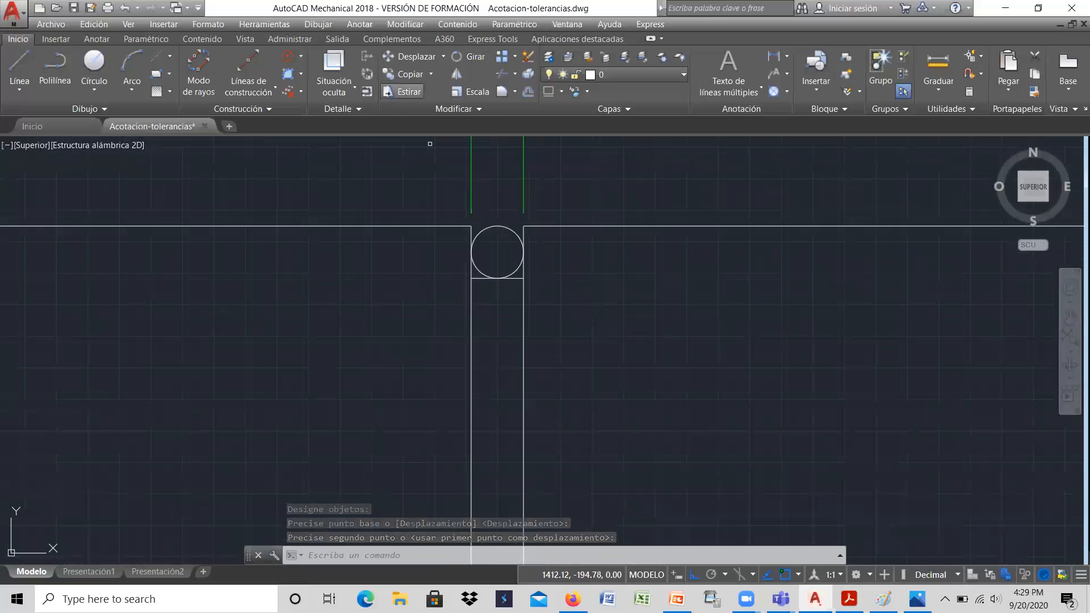
pyautogui.click(407, 74)
pyautogui.click(508, 227)
pyautogui.press('Return')
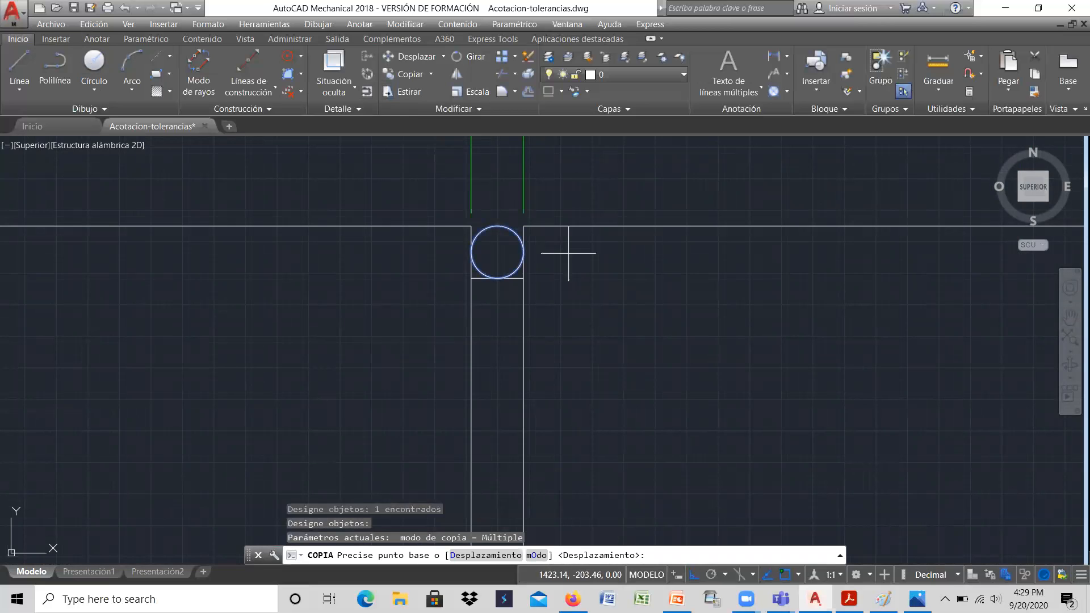
pyautogui.scroll(-5, 545, 227)
pyautogui.scroll(5, 553, 431)
pyautogui.scroll(2, 552, 439)
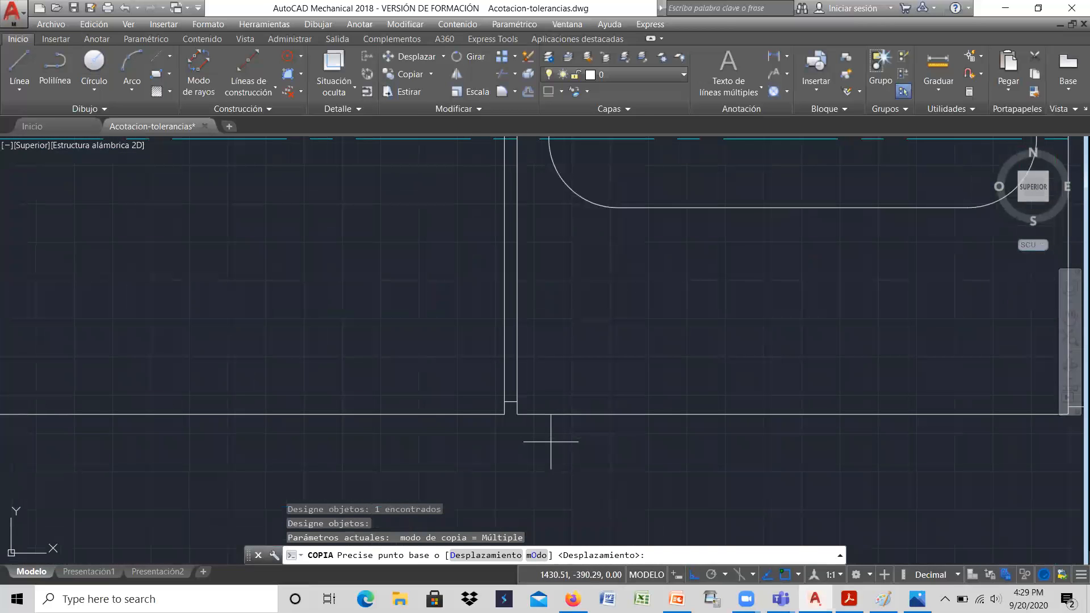
pyautogui.click(510, 401)
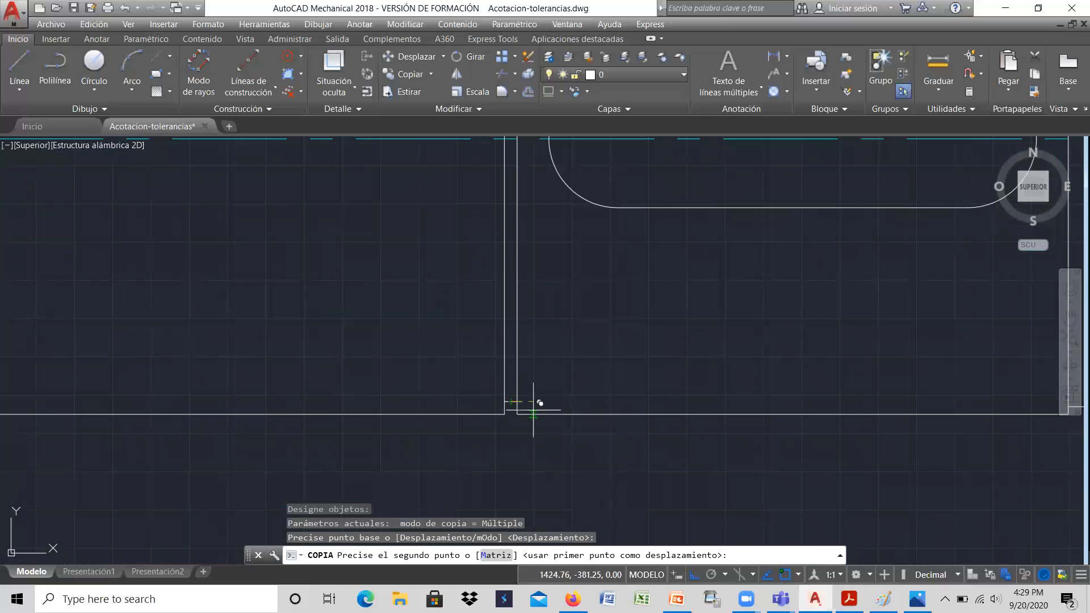
pyautogui.rightClick(537, 391)
pyautogui.click(548, 397)
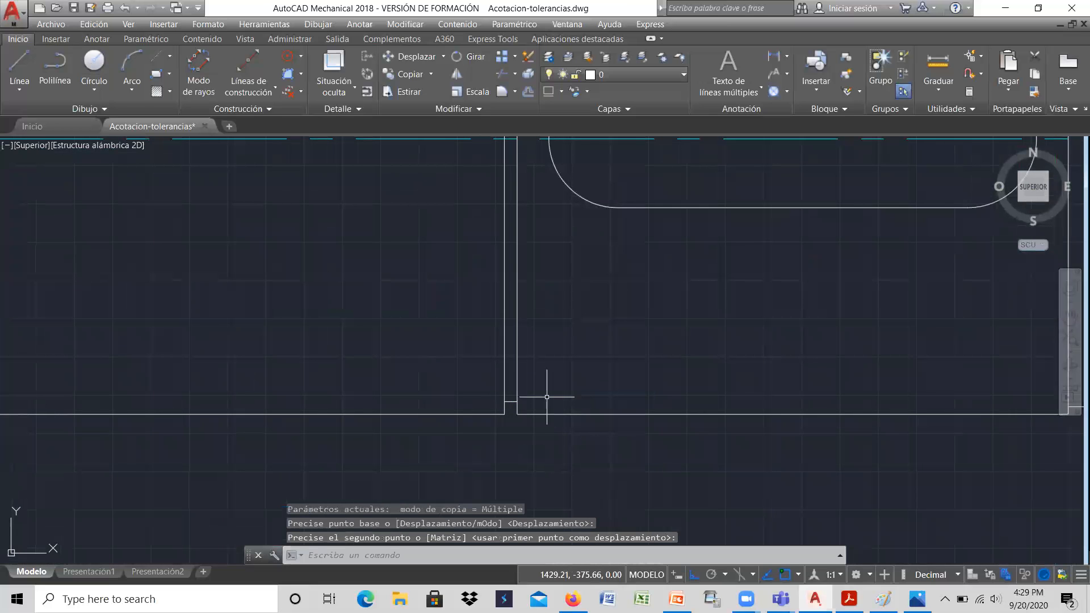
# Copy the circle in the upper groove from its highest point to the midpoint of the lower groove's floor line.
pyautogui.scroll(-5, 546, 401)
pyautogui.scroll(7, 544, 286)
pyautogui.scroll(-7, 539, 269)
pyautogui.scroll(12, 539, 268)
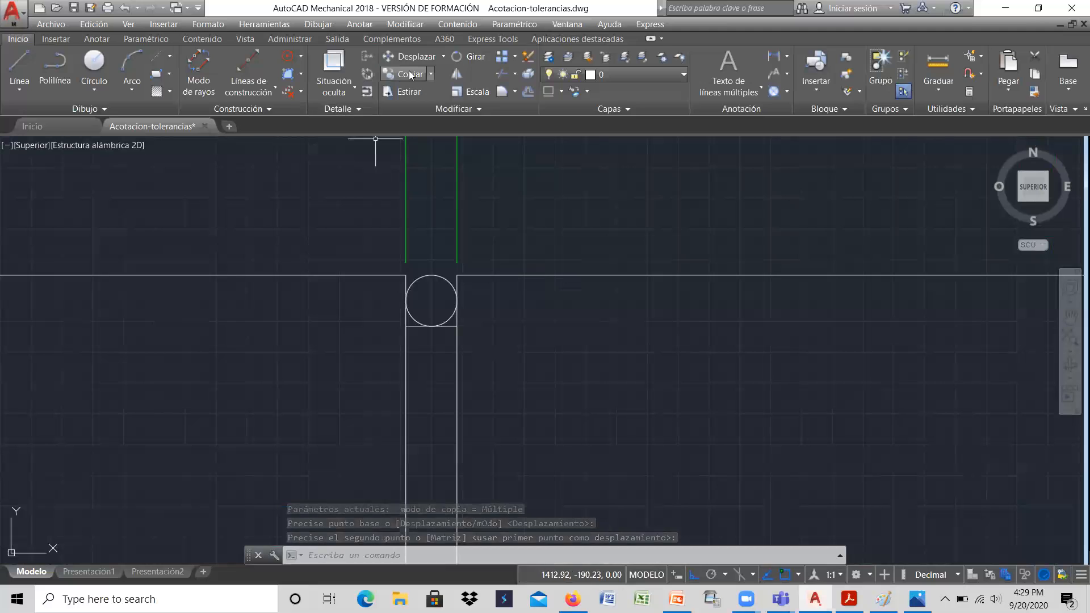
pyautogui.press('Return')
pyautogui.click(436, 274)
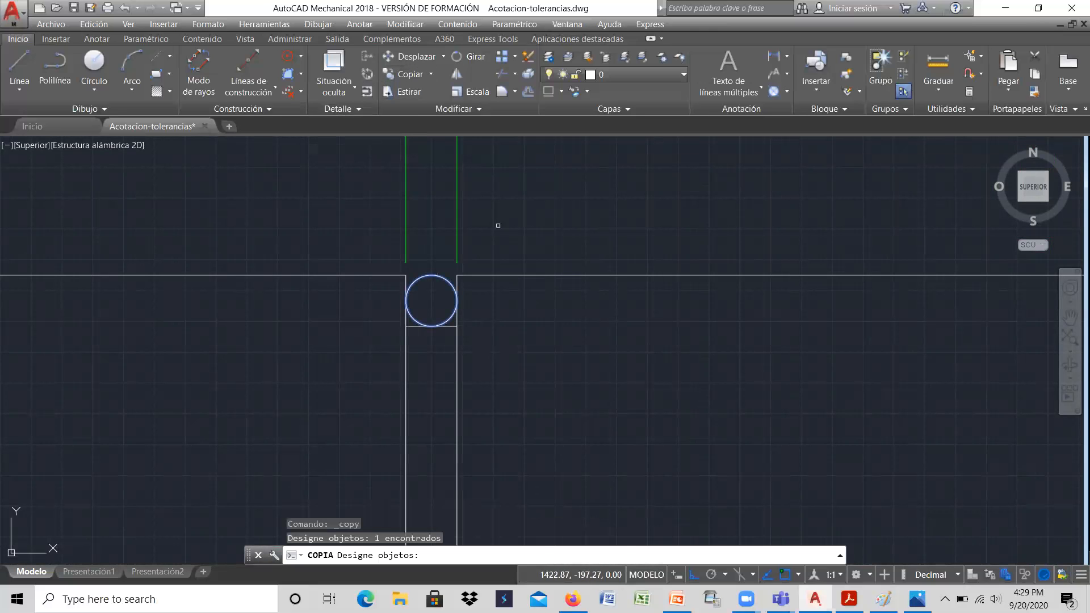
pyautogui.press('Return')
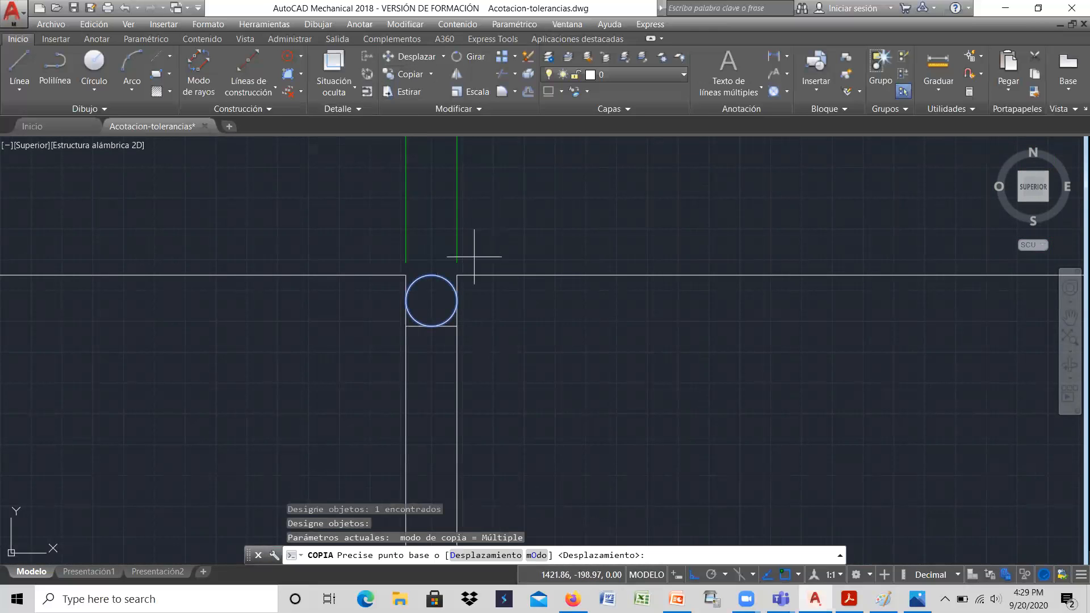
pyautogui.click(431, 275)
pyautogui.scroll(-4, 442, 272)
pyautogui.scroll(2, 448, 369)
pyautogui.scroll(5, 441, 364)
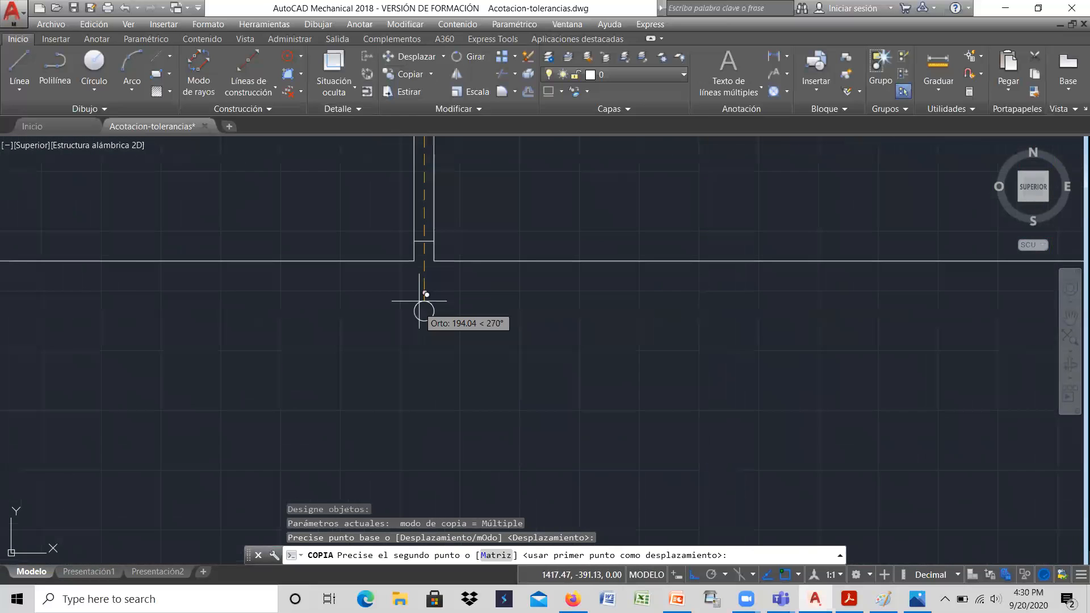
pyautogui.click(422, 256)
pyautogui.rightClick(487, 232)
pyautogui.click(514, 239)
# Delete the straight floor line of the lower groove.
pyautogui.scroll(-5, 500, 289)
pyautogui.scroll(2, 499, 272)
pyautogui.scroll(2, 477, 298)
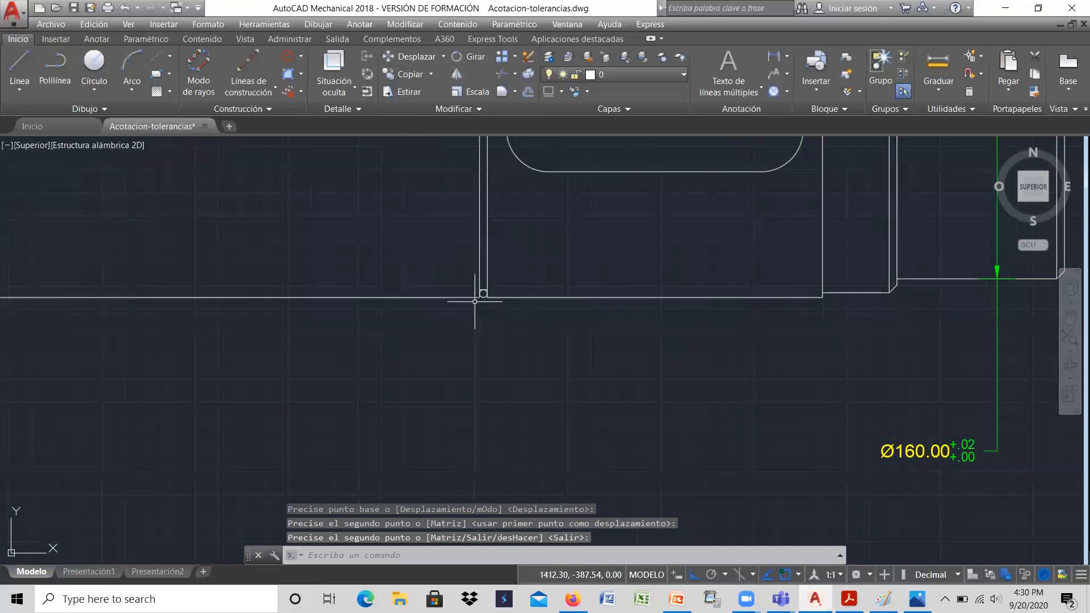
pyautogui.scroll(6, 483, 287)
pyautogui.click(516, 329)
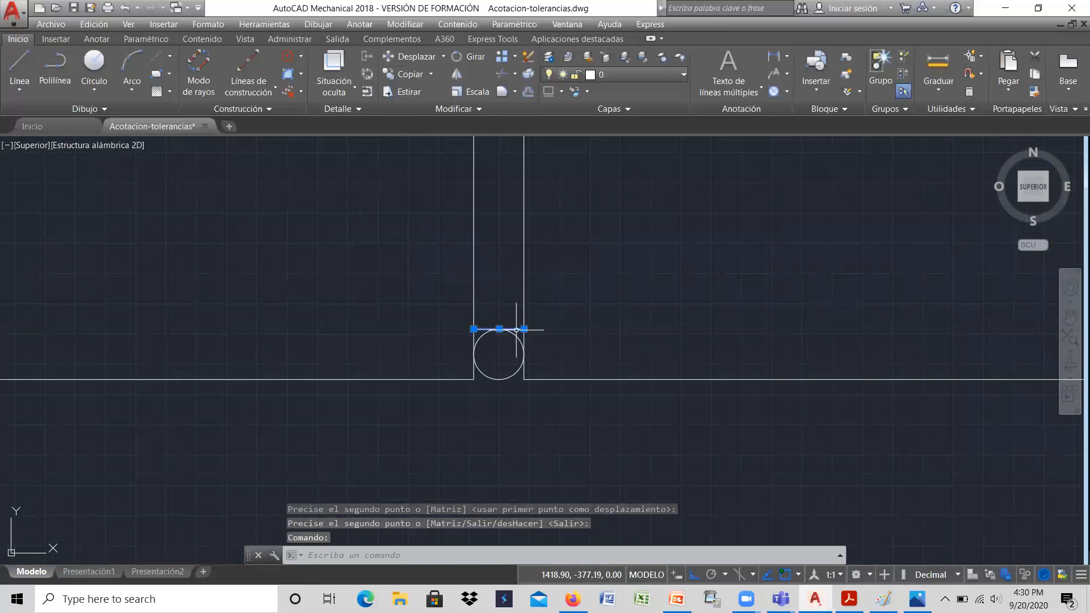
pyautogui.press('Delete')
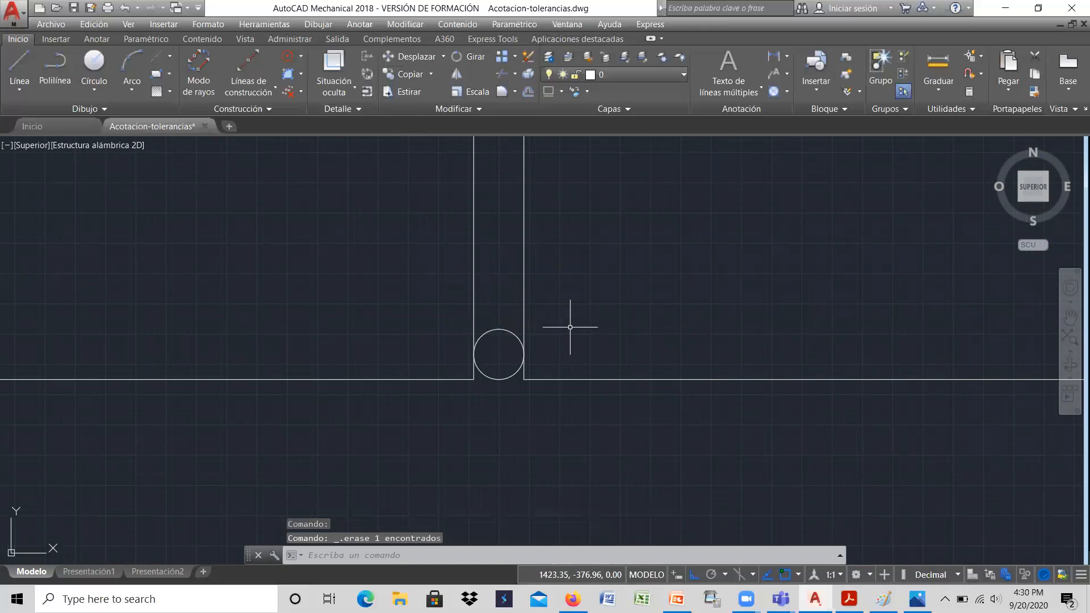
# Trim away the lower half of the circle in the lower groove, leaving a rounded groove floor.
pyautogui.click(502, 73)
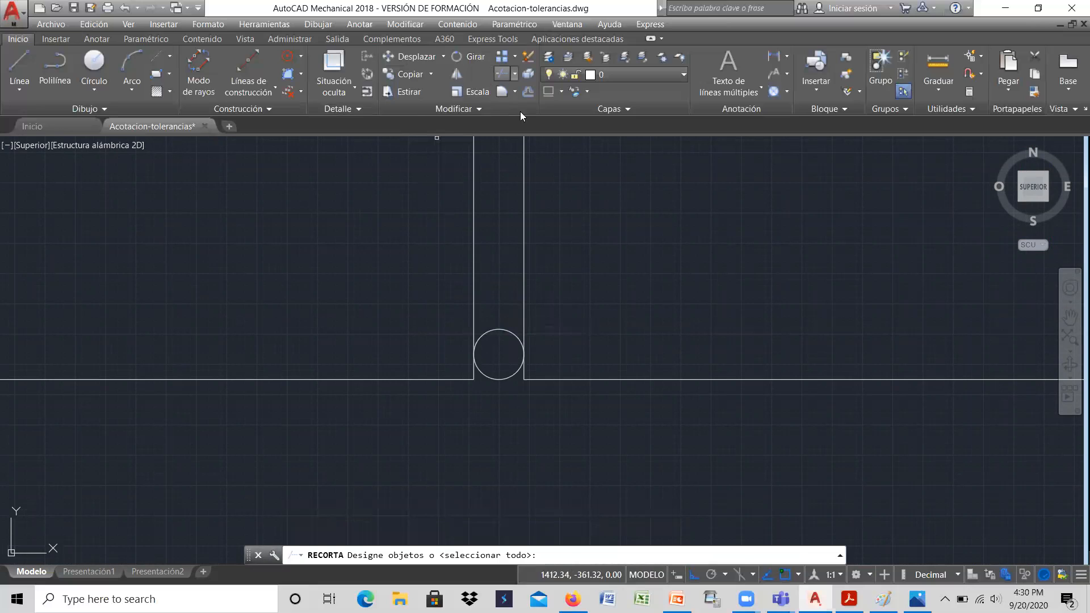
pyautogui.press('Return')
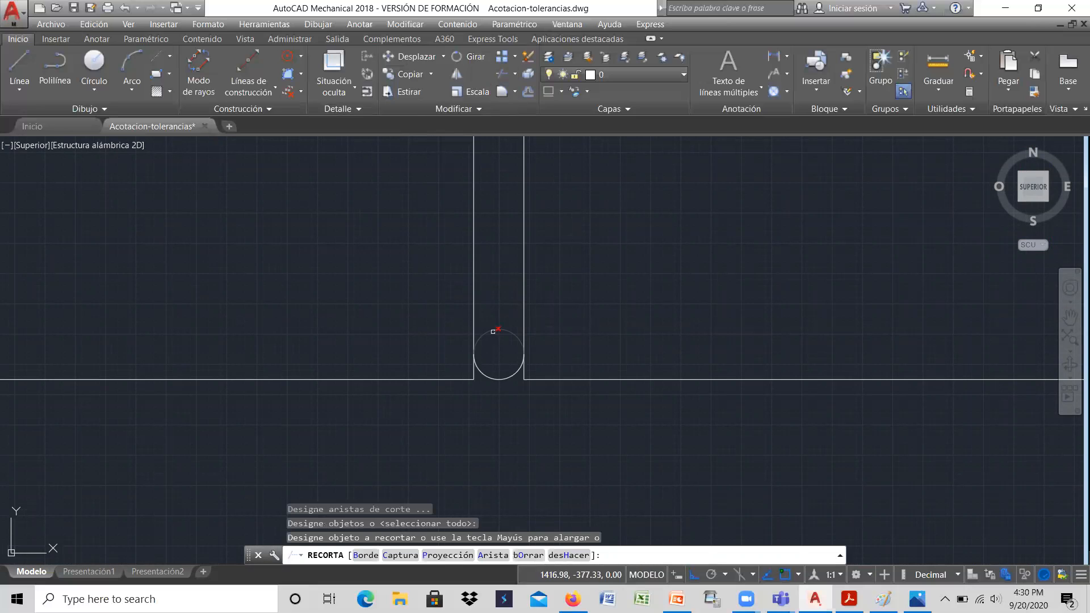
pyautogui.click(505, 376)
pyautogui.click(526, 381)
# Trim away the upper half of the circle in the upper groove and delete that groove's straight floor line.
pyautogui.scroll(-5, 515, 404)
pyautogui.scroll(4, 516, 399)
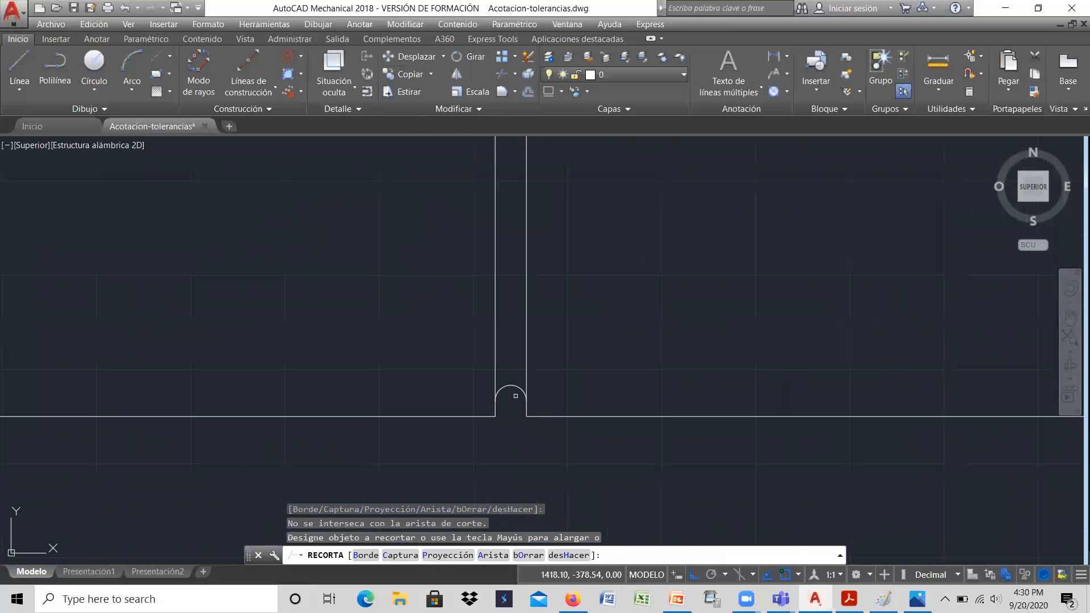
pyautogui.scroll(-7, 517, 394)
pyautogui.scroll(10, 514, 282)
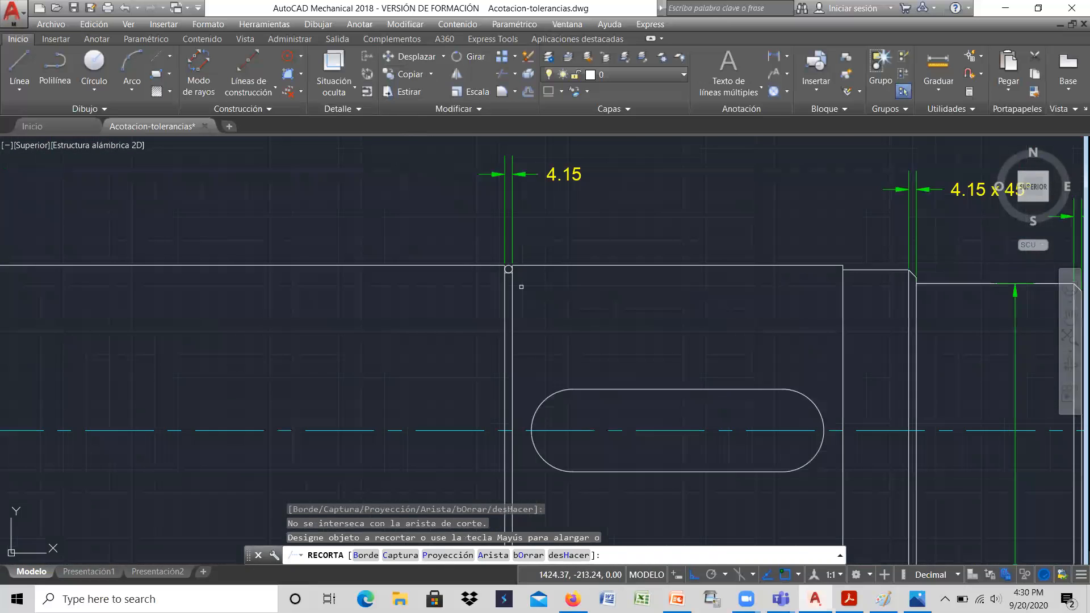
pyautogui.scroll(2, 499, 262)
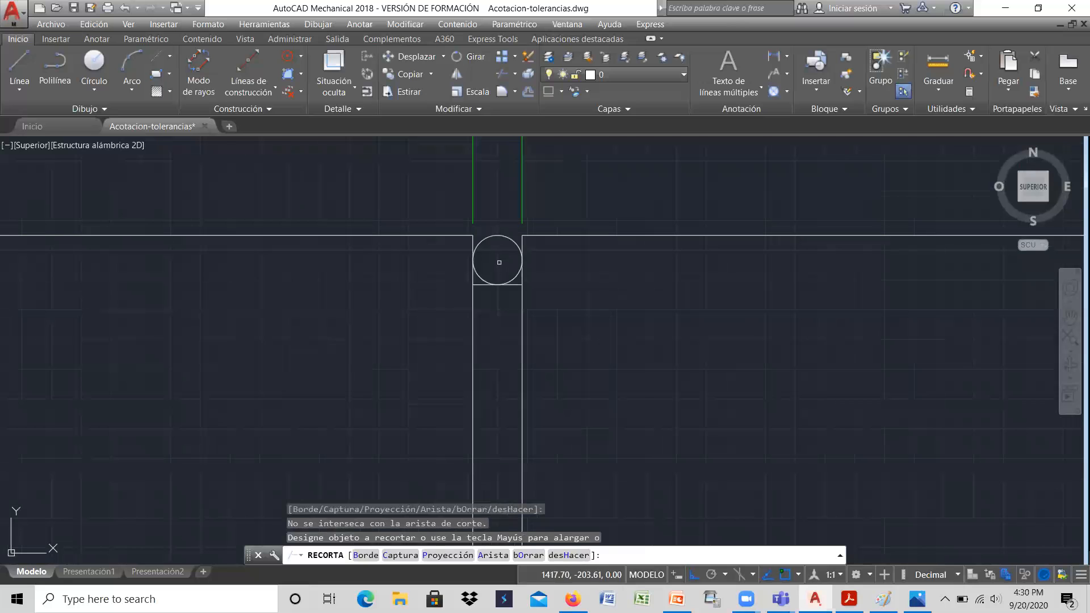
pyautogui.click(509, 239)
pyautogui.rightClick(574, 311)
pyautogui.click(590, 315)
pyautogui.click(480, 284)
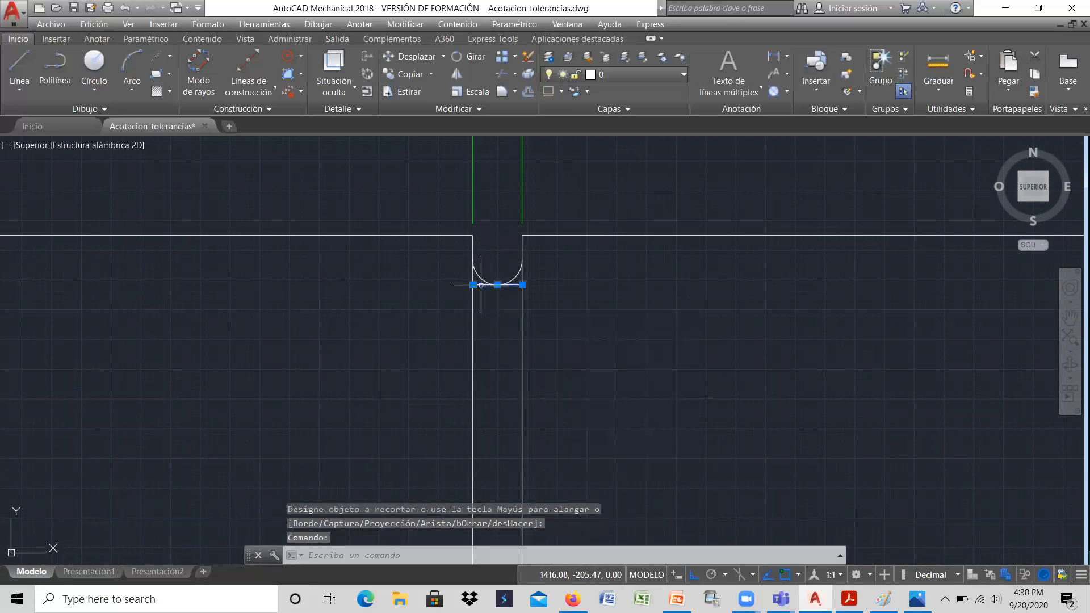
pyautogui.press('Delete')
# Examine the rounded groove, its width dimension and the diameter and chamfer dimensions along the whole shaft.
pyautogui.scroll(-5, 522, 239)
pyautogui.scroll(3, 508, 219)
pyautogui.scroll(-1, 530, 206)
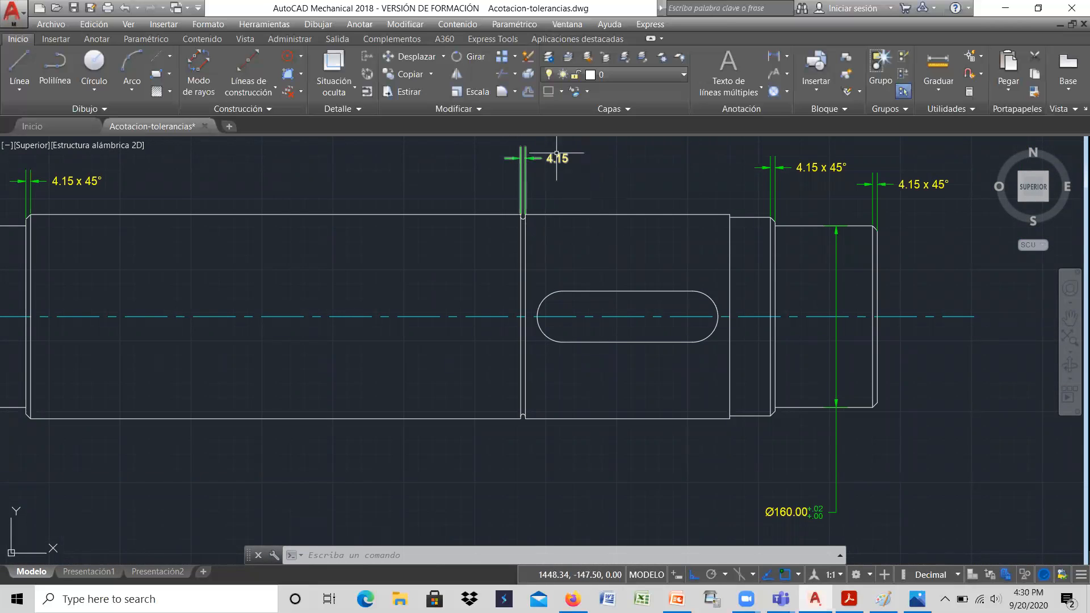
pyautogui.scroll(-1, 584, 231)
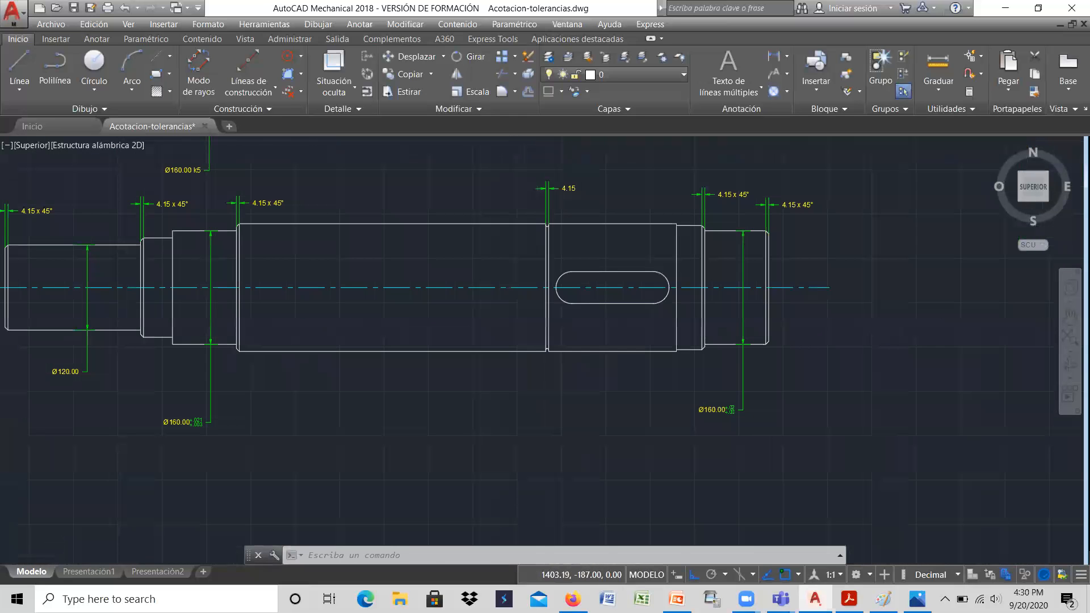
pyautogui.scroll(4, 562, 234)
pyautogui.scroll(-3, 486, 190)
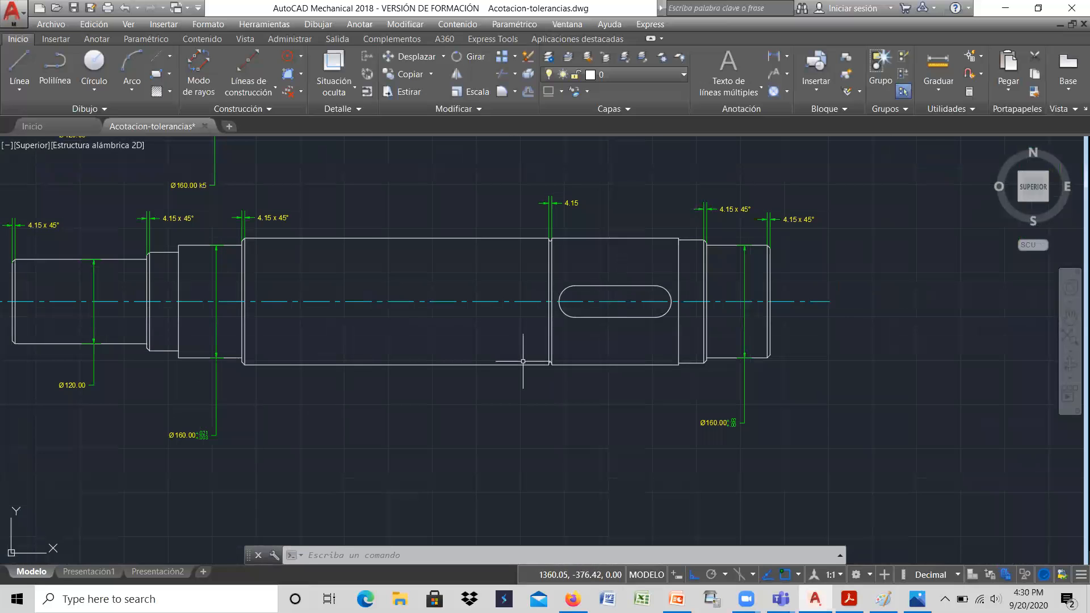
pyautogui.scroll(-1, 566, 368)
pyautogui.scroll(4, 359, 334)
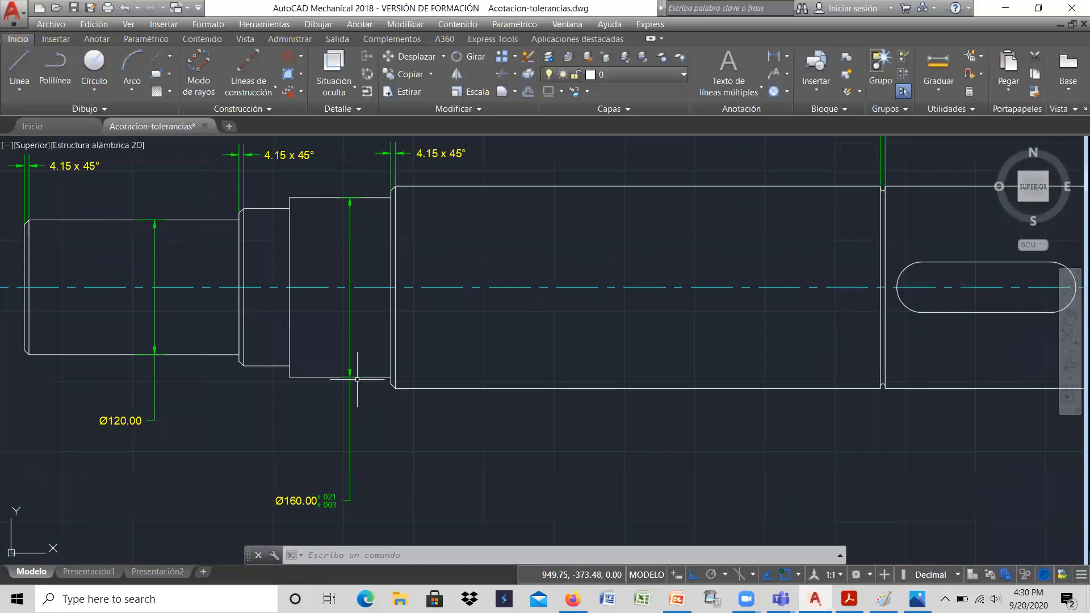
pyautogui.scroll(-2, 365, 373)
pyautogui.scroll(-1, 365, 372)
pyautogui.scroll(1, 361, 370)
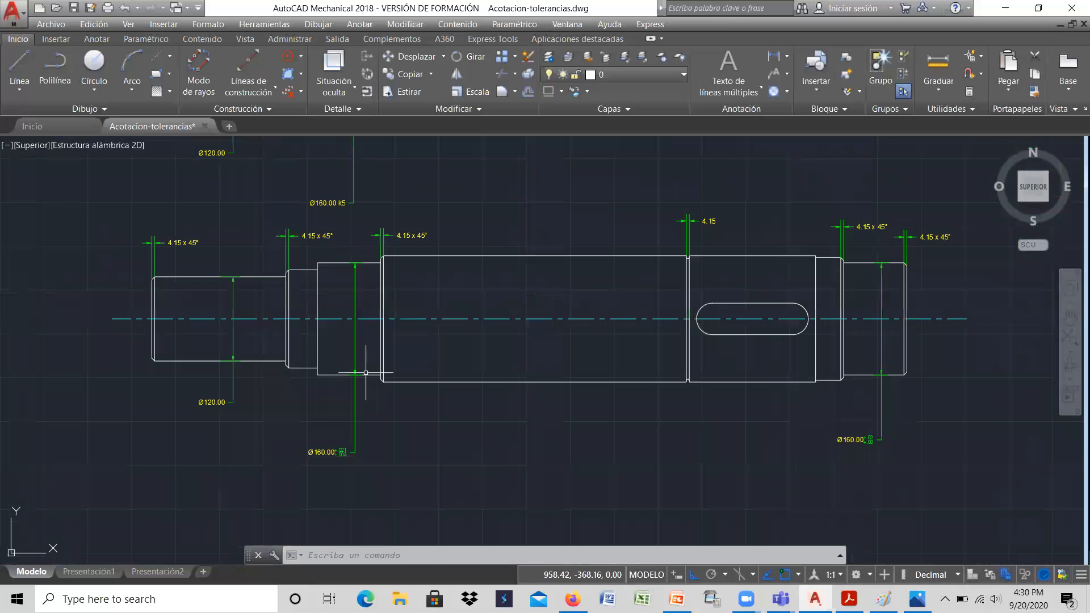